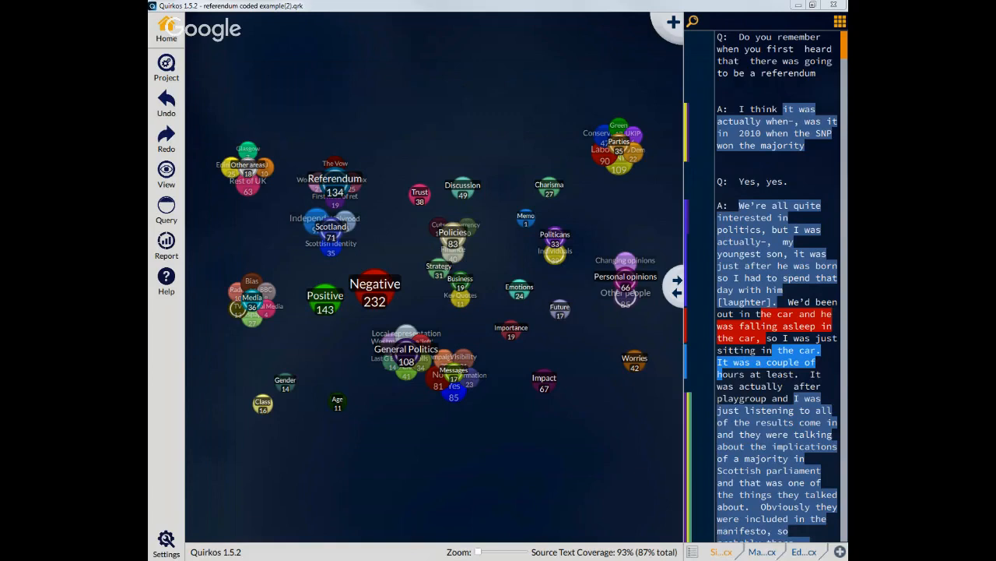
Step: Reposition the General Politics bubble slightly left and the Messages cluster slightly down on the canvas
mouse_move(407, 357)
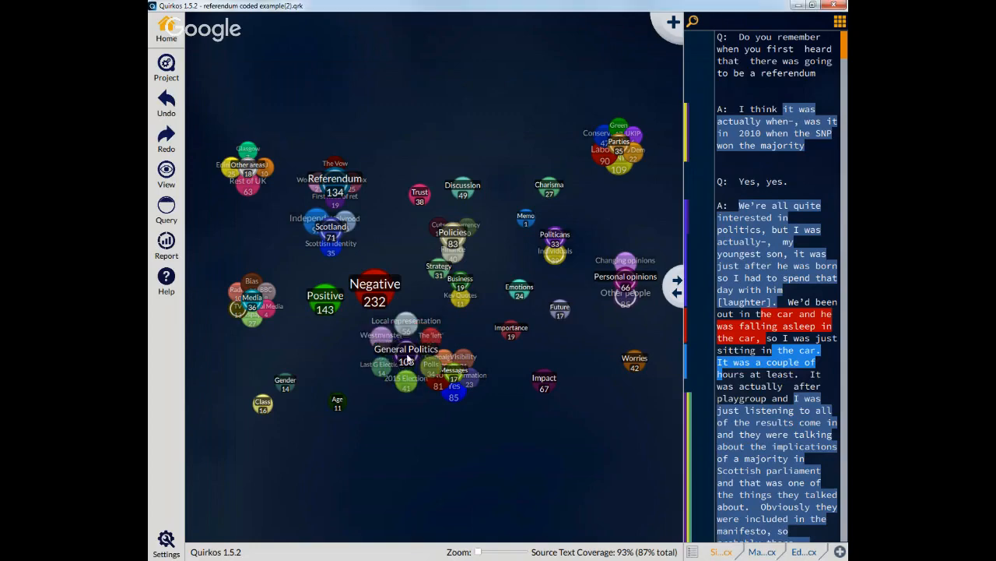
drag(407, 358, 374, 358)
drag(462, 377, 478, 385)
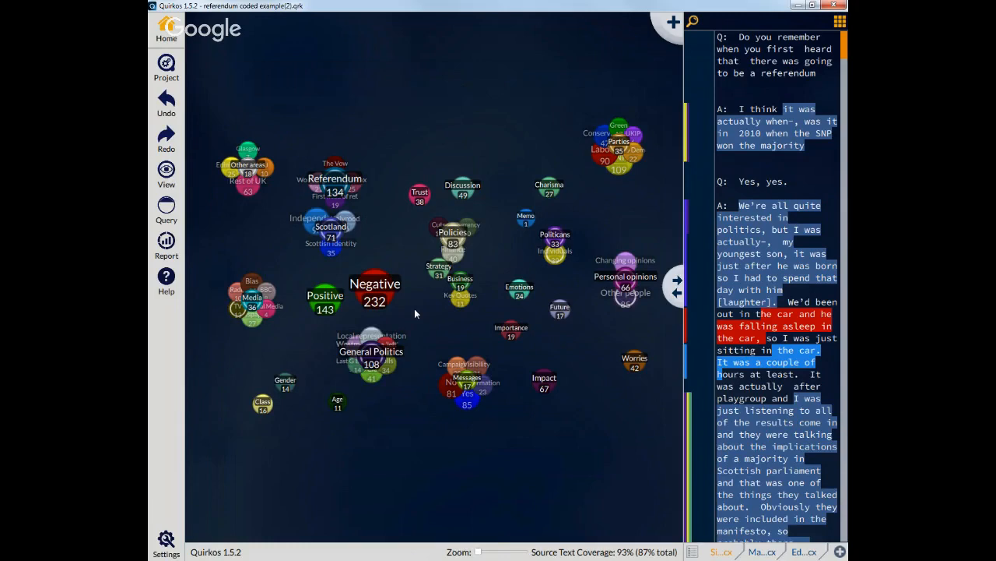
Step: Switch to the browser and open the Manuals and Materials page of the Quirkos website
mouse_move(372, 354)
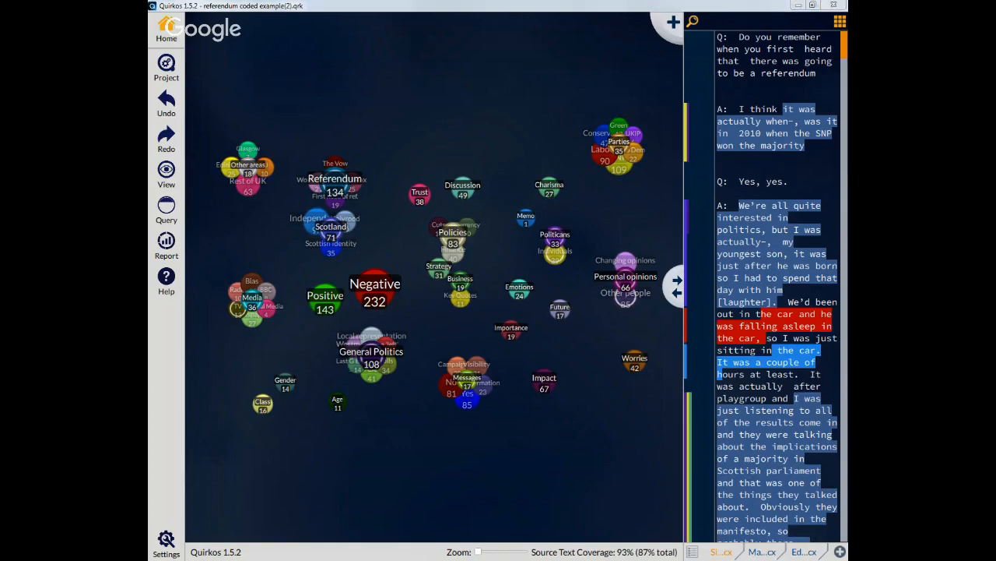
key(alt+Tab)
mouse_move(529, 112)
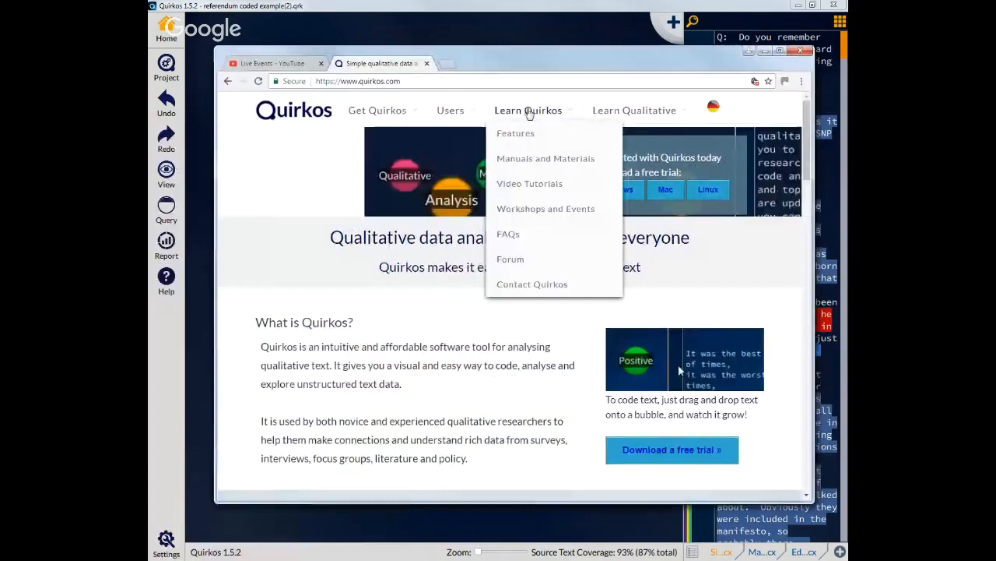
click(566, 160)
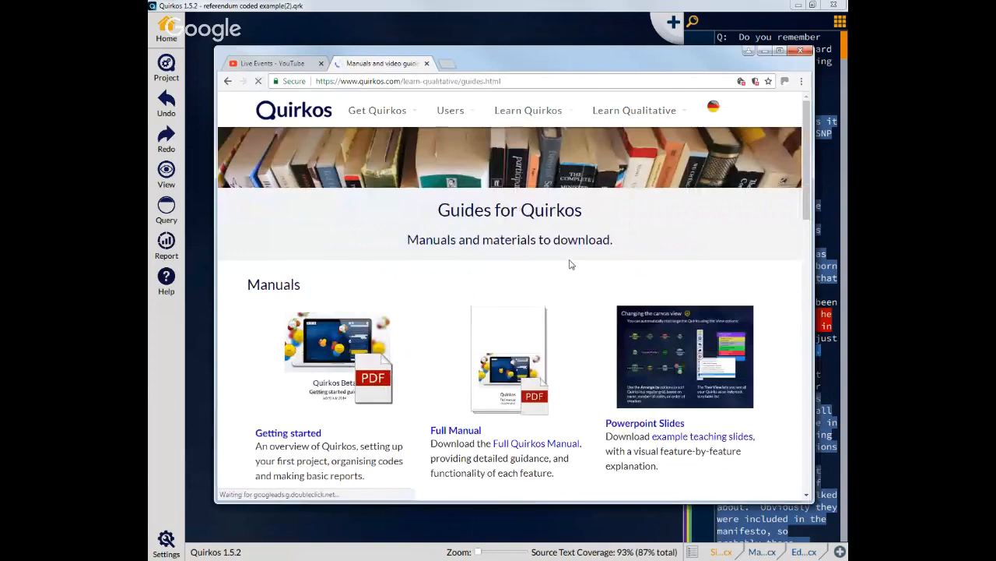
Step: Open the Interviews on the Scottish Referendum example materials from the workshop section
scroll(571, 263, down, 3)
drag(248, 309, 565, 470)
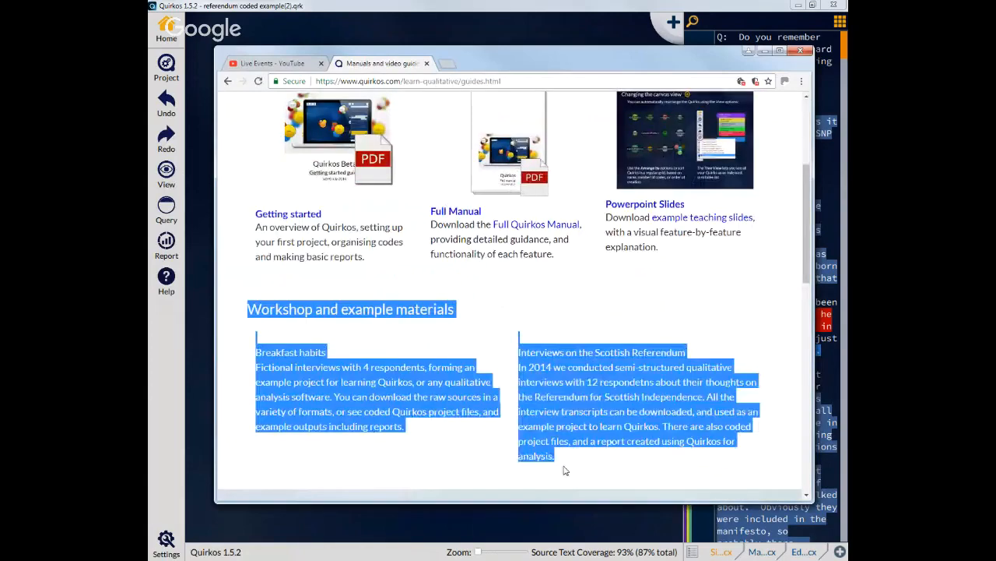
click(557, 412)
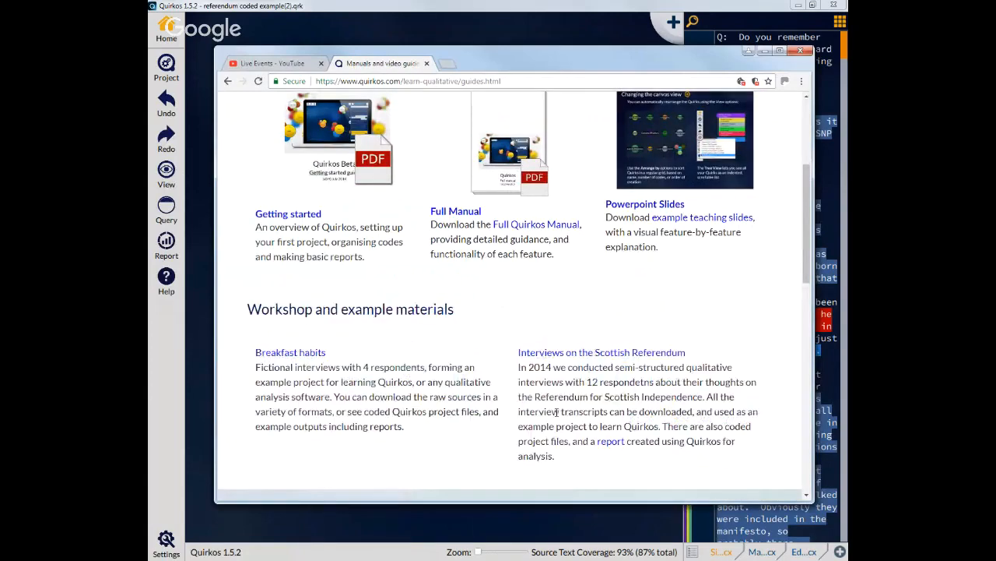
click(565, 353)
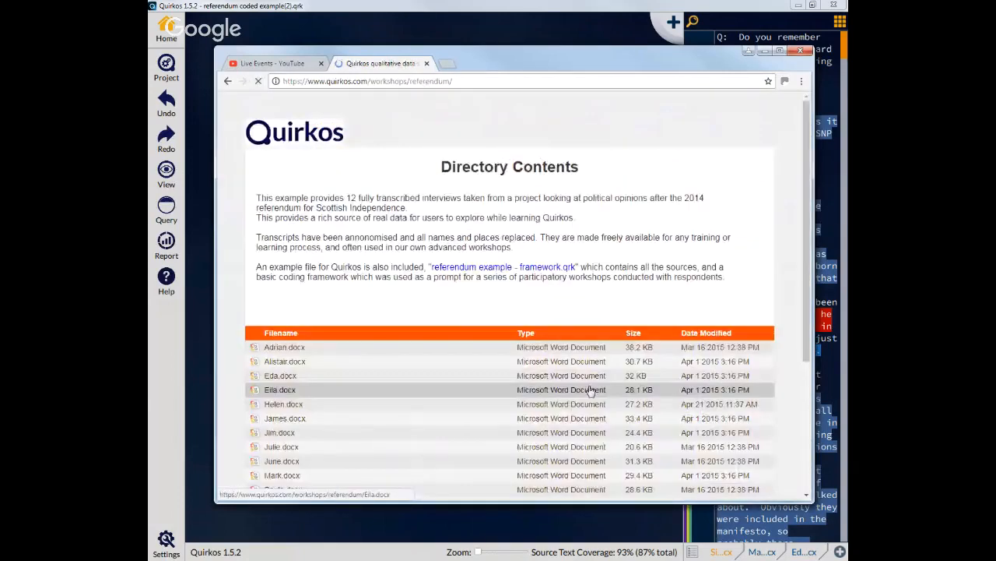
Step: Browse the referendum example directory listing, then minimize the browser to return to the project
scroll(585, 373, down, 3)
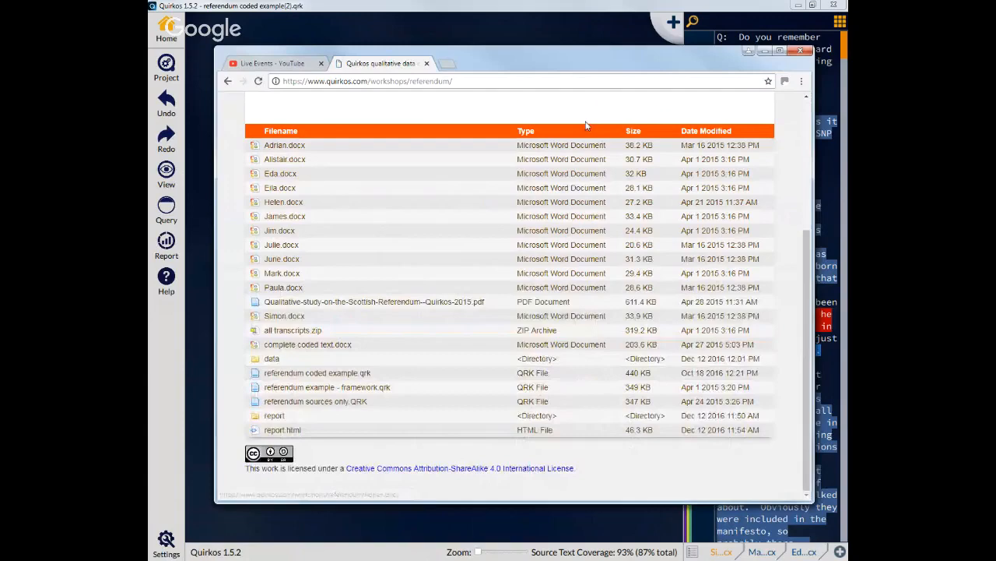
scroll(588, 130, up, 3)
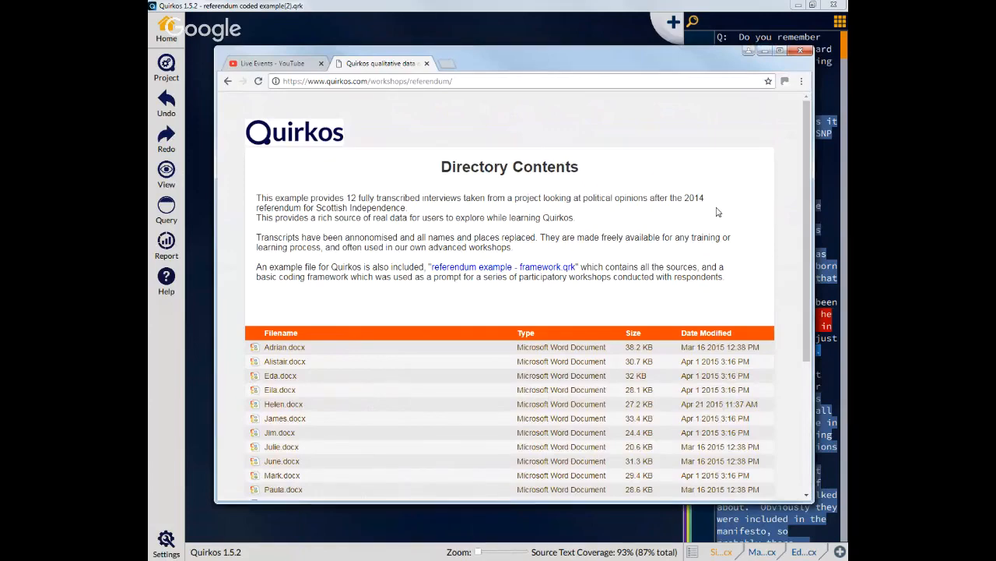
scroll(718, 211, down, 1)
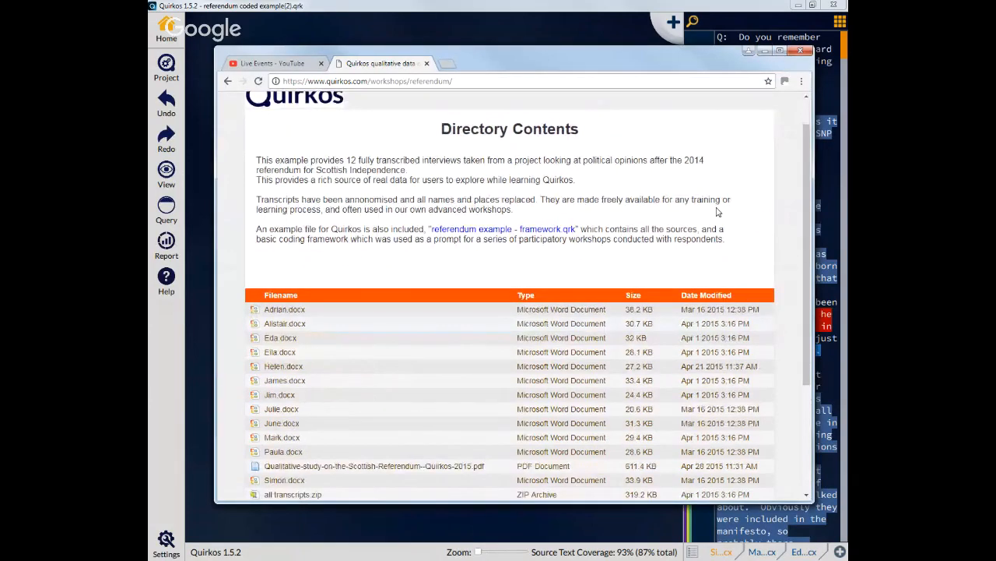
scroll(397, 222, up, 1)
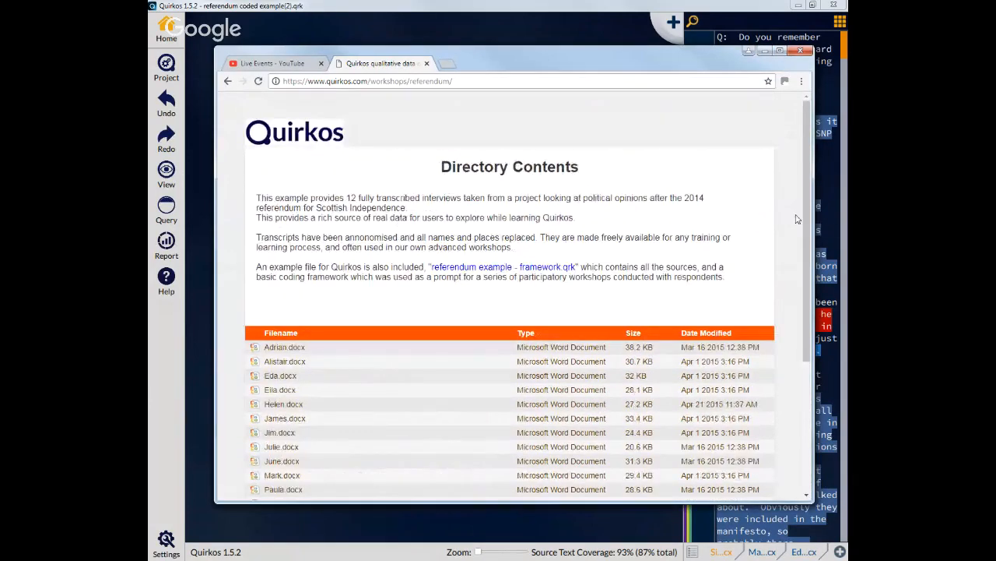
click(765, 52)
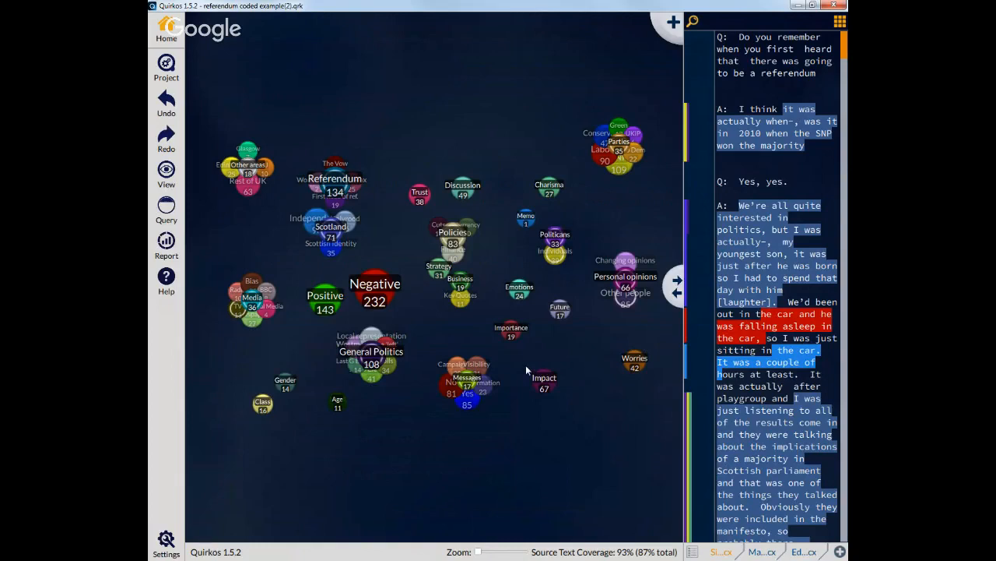
Step: Examine the per-source coding overviews of the Media, Radio, Parties and Politicians bubbles
mouse_move(256, 302)
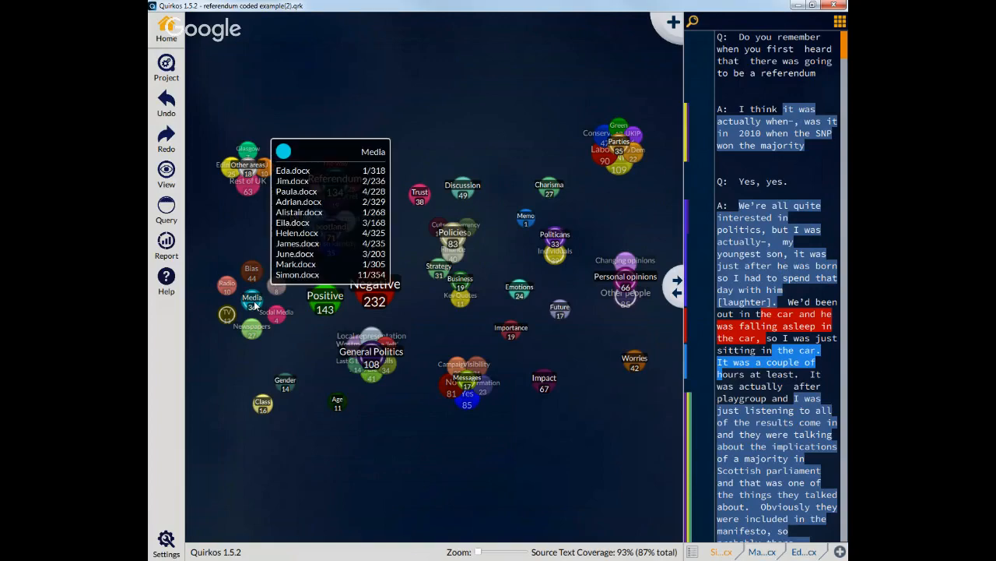
mouse_move(276, 285)
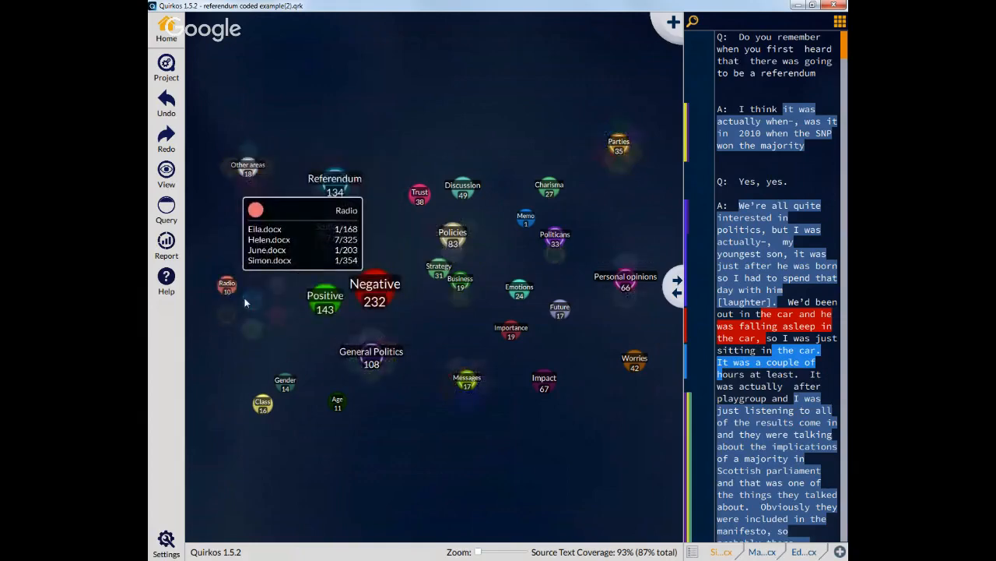
mouse_move(228, 350)
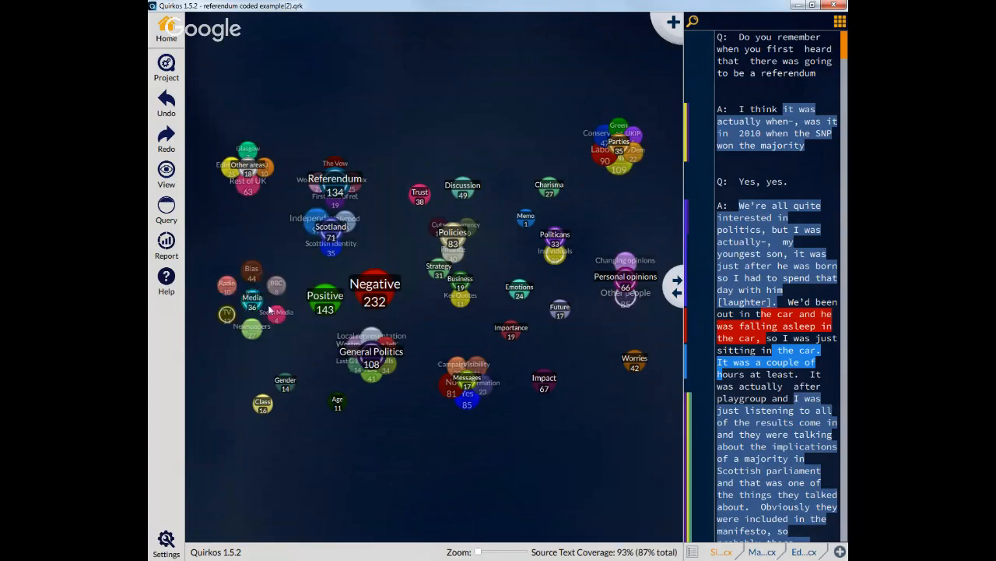
mouse_move(277, 289)
mouse_down()
mouse_move(316, 364)
mouse_move(244, 307)
mouse_move(275, 285)
mouse_up()
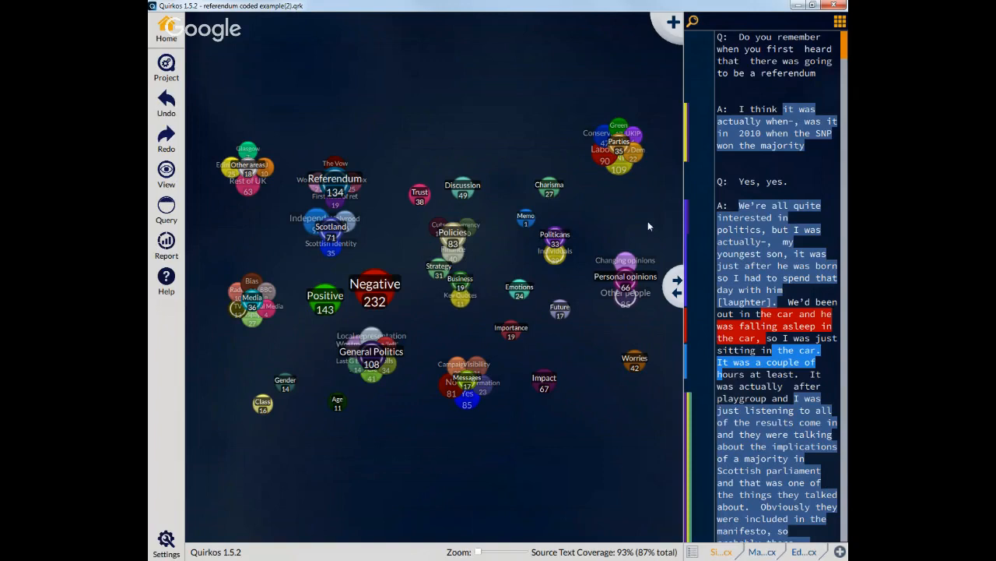
mouse_move(617, 148)
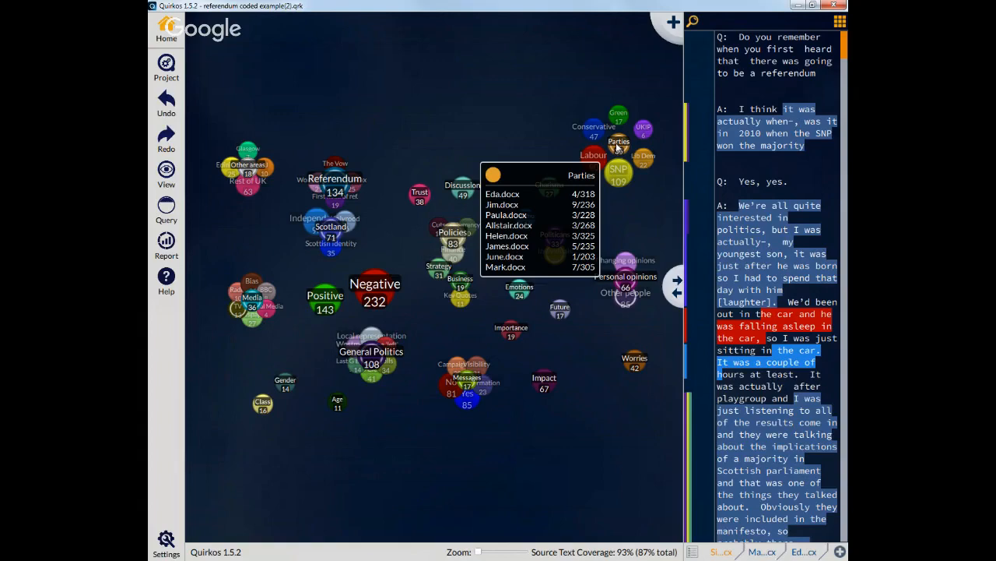
mouse_move(615, 117)
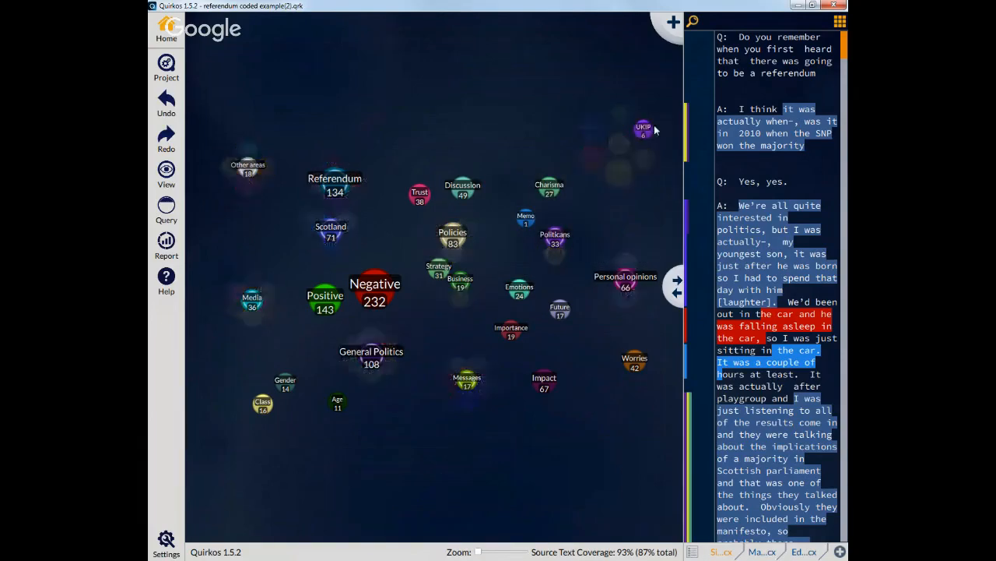
mouse_move(652, 166)
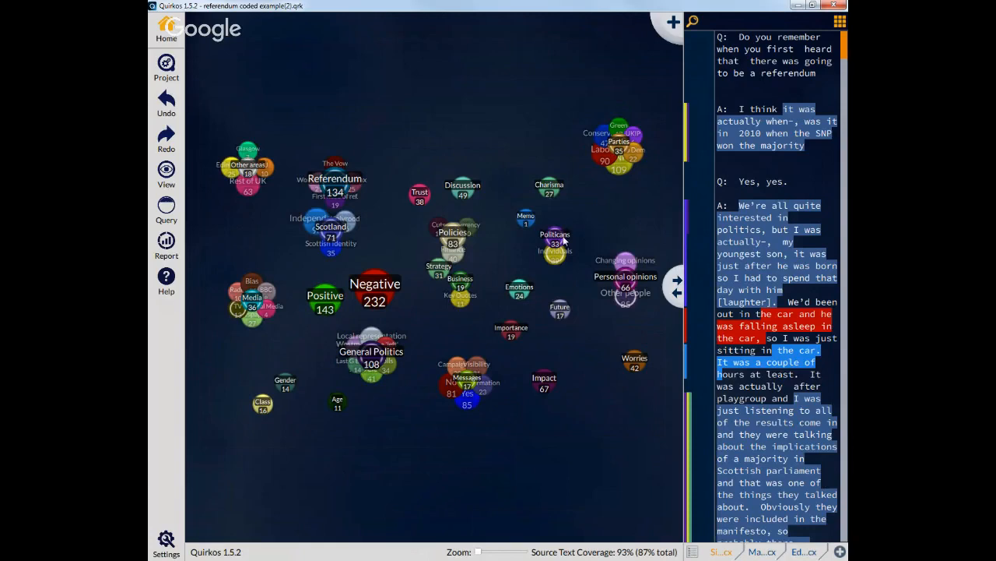
mouse_move(558, 252)
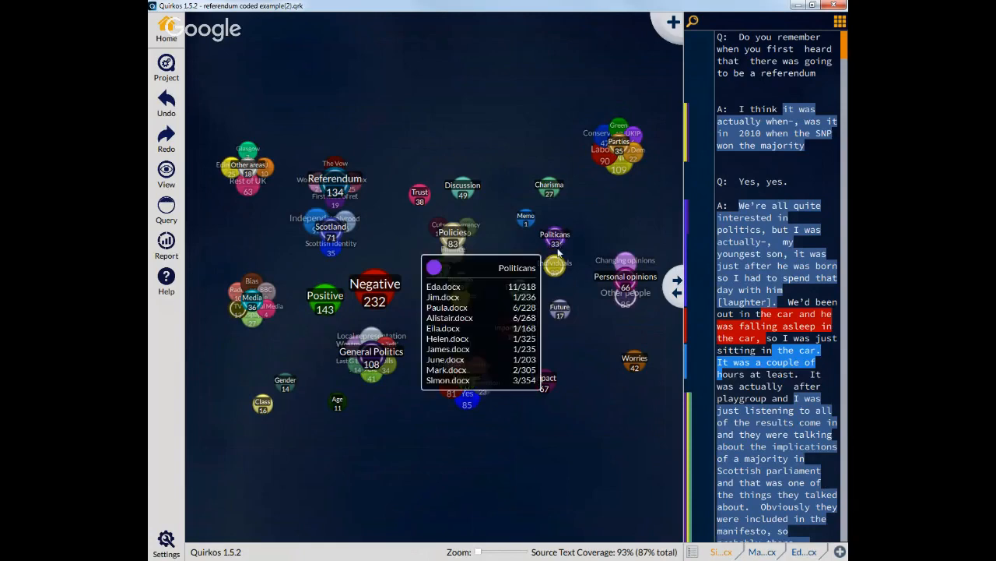
mouse_move(557, 272)
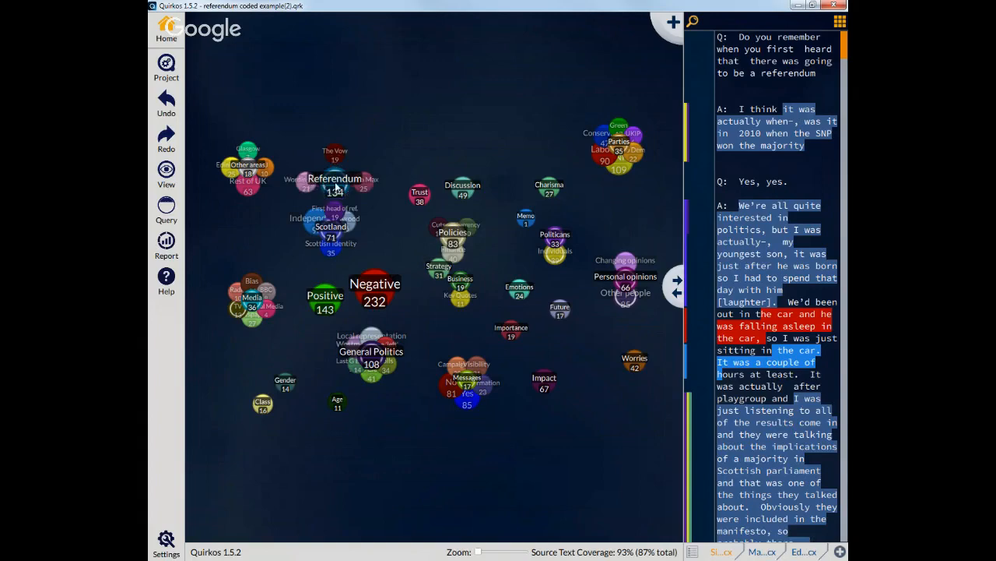
Step: Move the Referendum bubble slightly higher and open the properties of the Alex Salmond quirk
drag(348, 175, 359, 150)
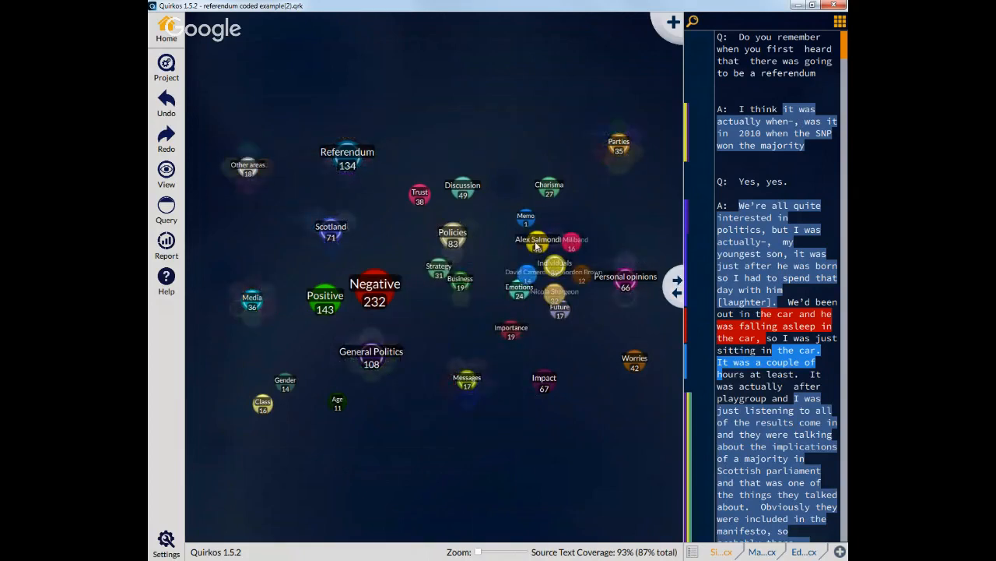
mouse_move(536, 246)
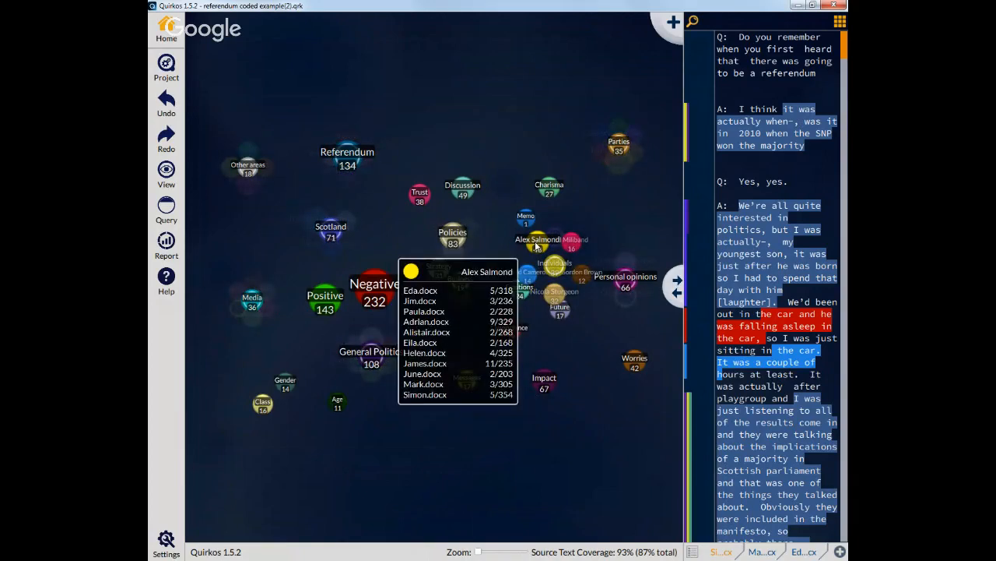
mouse_move(556, 267)
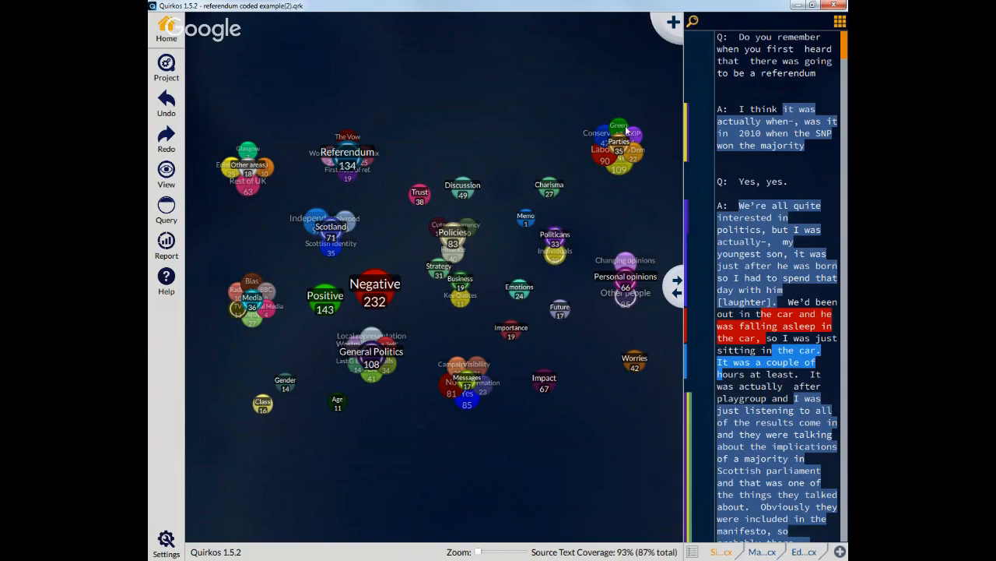
mouse_move(621, 147)
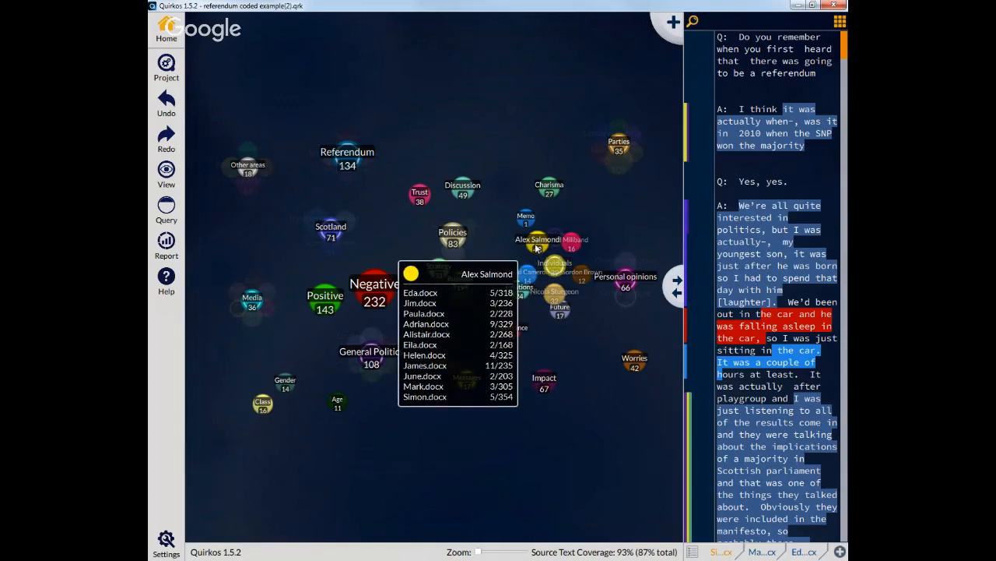
right_click(536, 247)
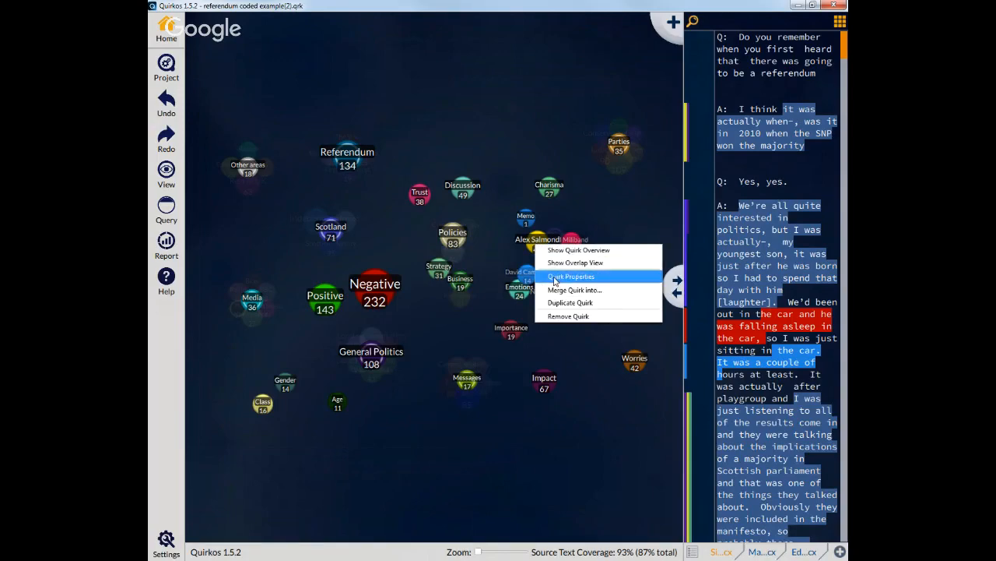
click(555, 278)
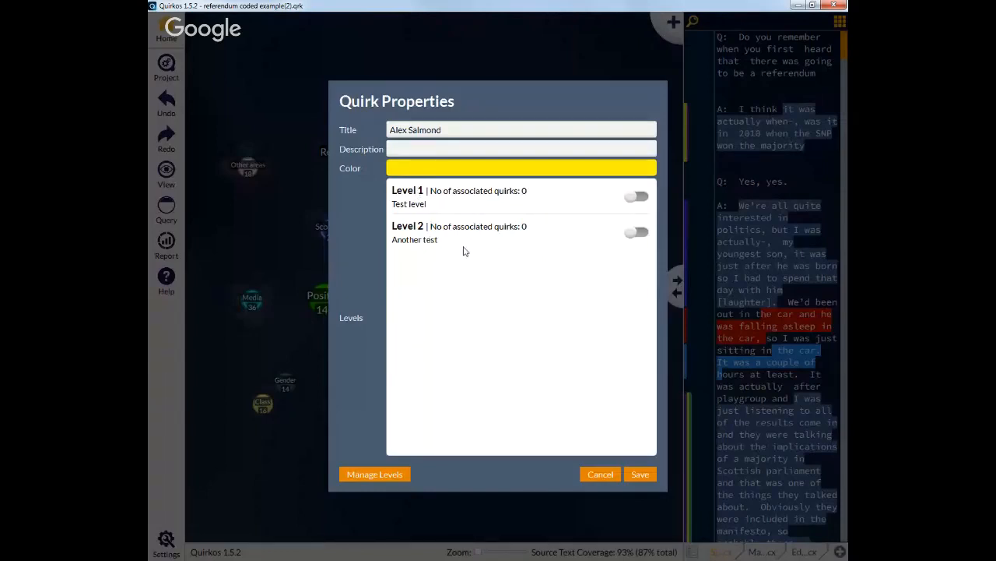
Step: Open the level manager and delete both existing levels
click(379, 472)
click(623, 269)
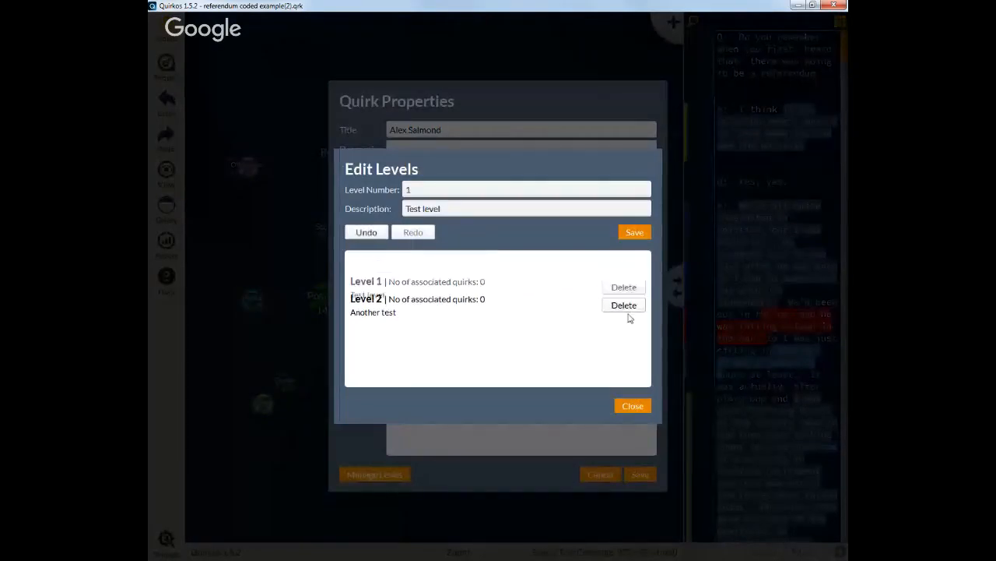
click(624, 270)
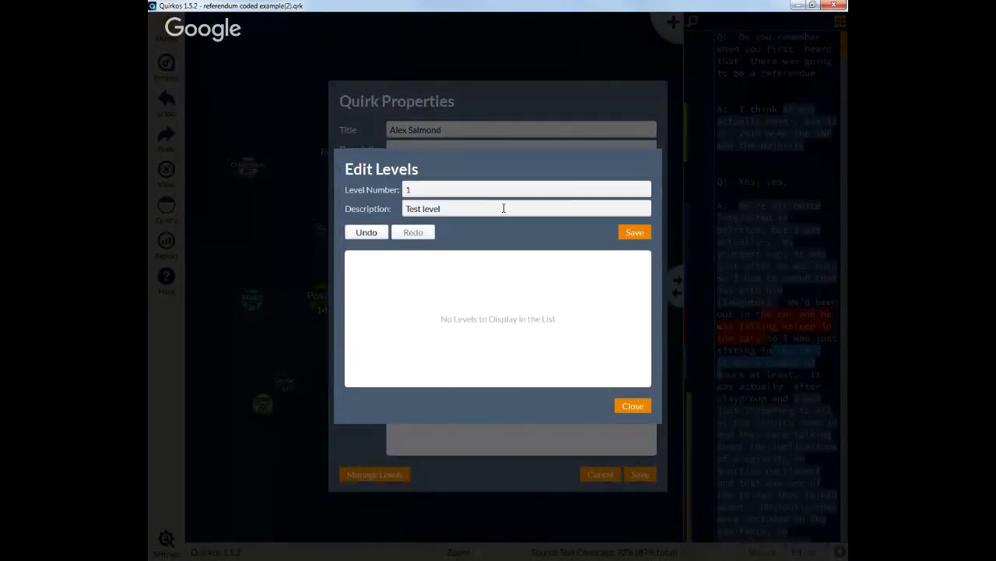
Step: Create level 1 with the description SNP
drag(504, 208, 324, 205)
text(SNP)
click(633, 232)
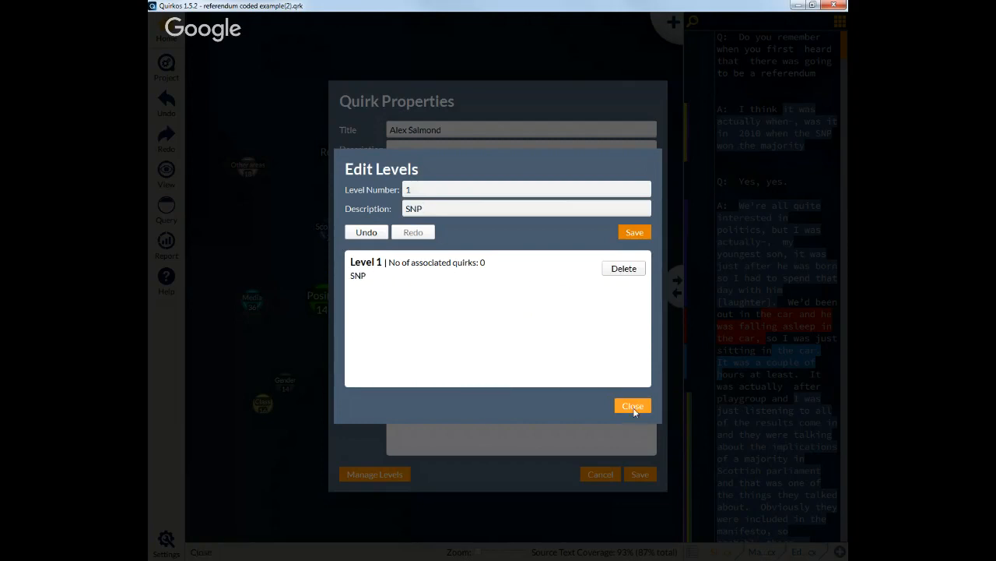
Step: Add level 2 with the description Labour and close the level manager
double_click(411, 190)
text(2)
double_click(432, 212)
text(Labour)
click(638, 232)
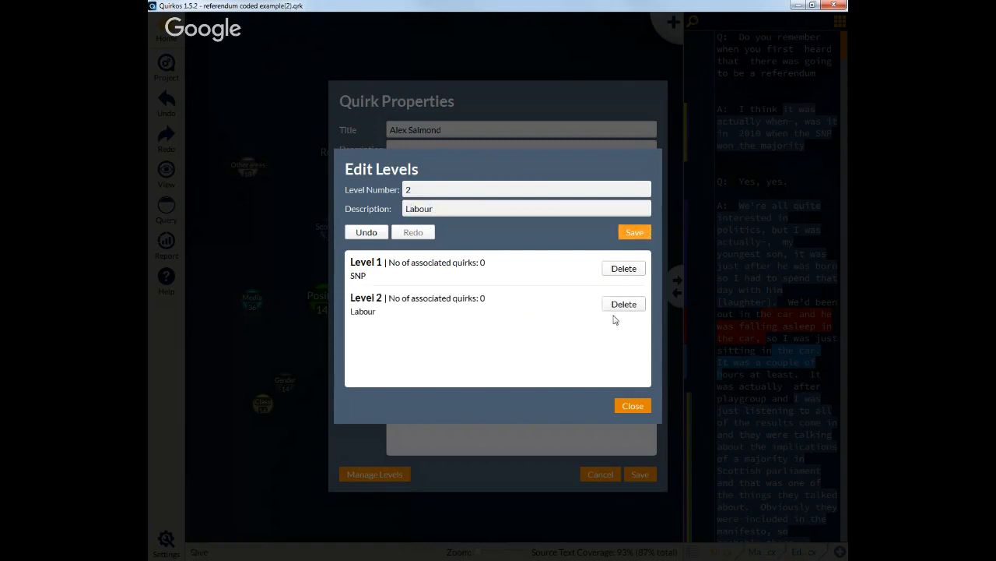
click(633, 407)
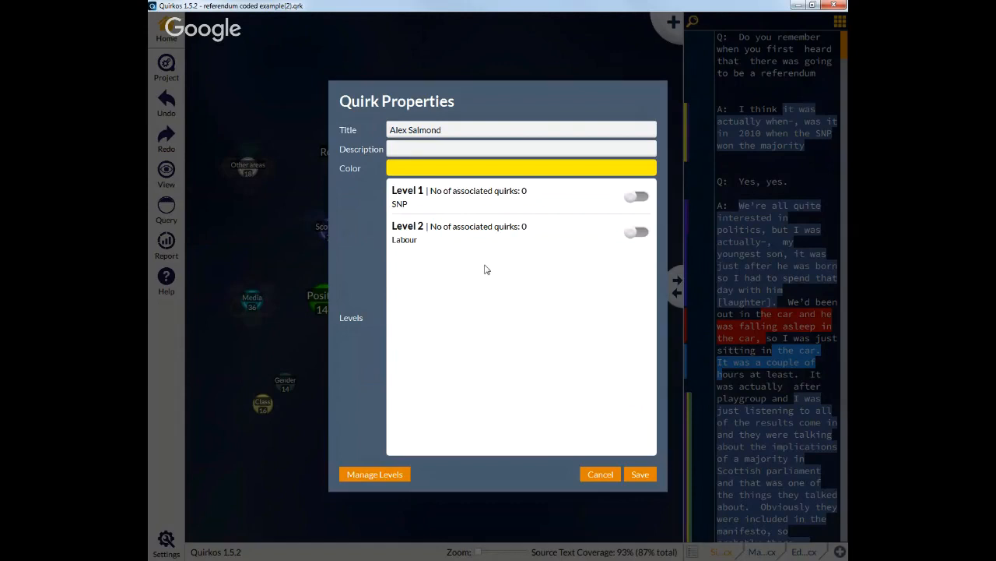
Step: Assign the Alex Salmond quirk to the SNP level only, leaving Labour switched off
click(637, 197)
click(640, 233)
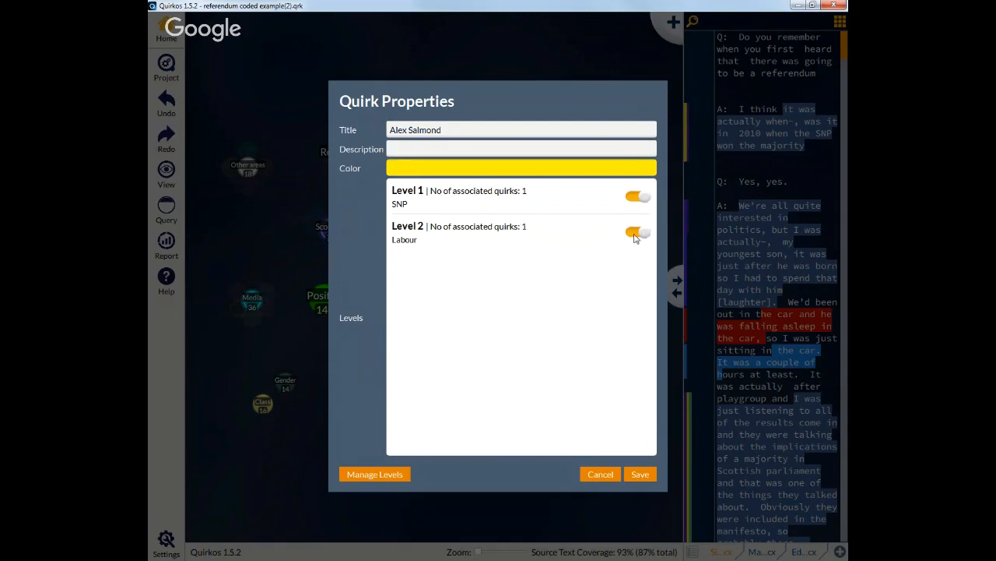
click(634, 233)
Step: Assign the Nicola Sturgeon quirk to the SNP level in its quirk properties
click(640, 474)
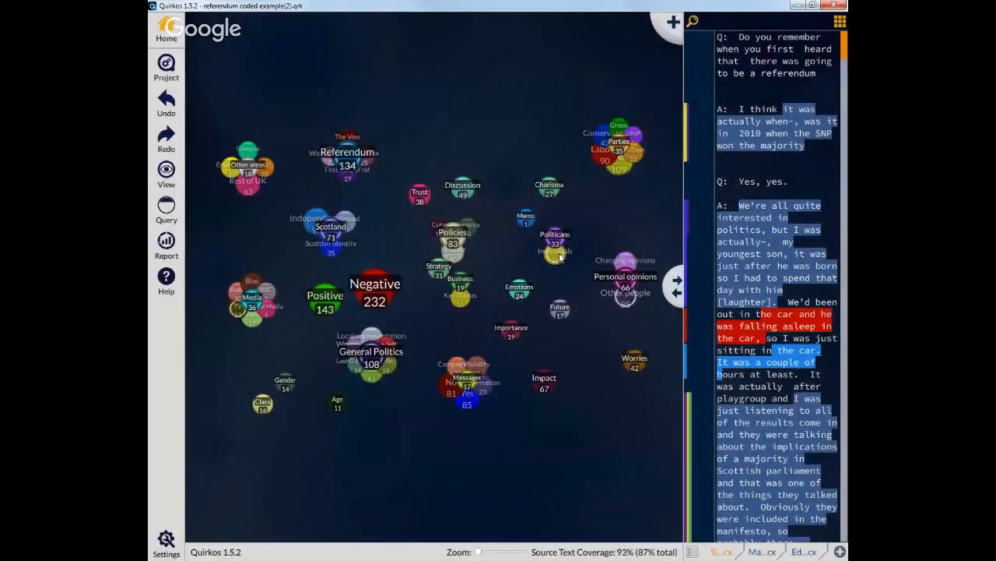
mouse_move(554, 269)
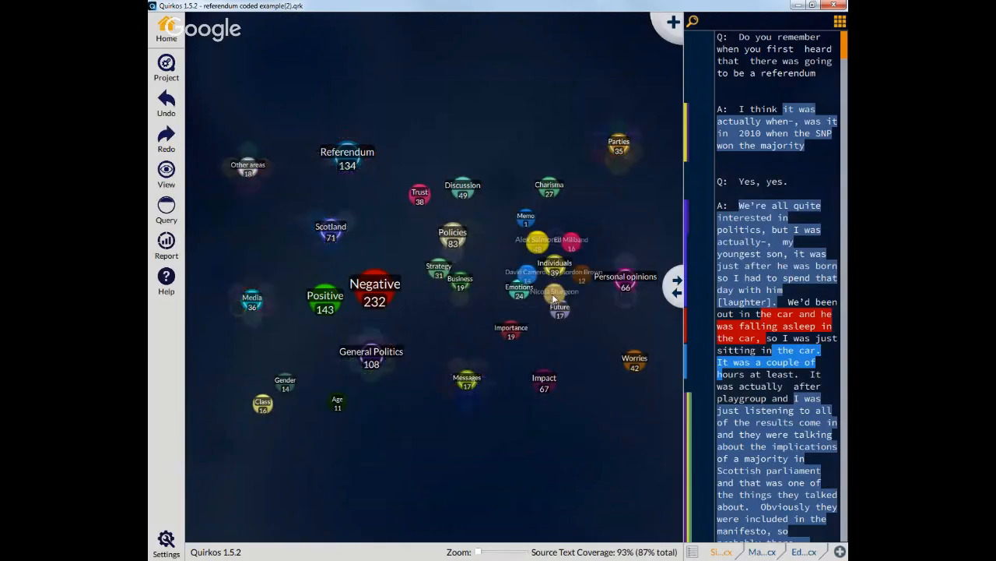
right_click(554, 296)
click(580, 327)
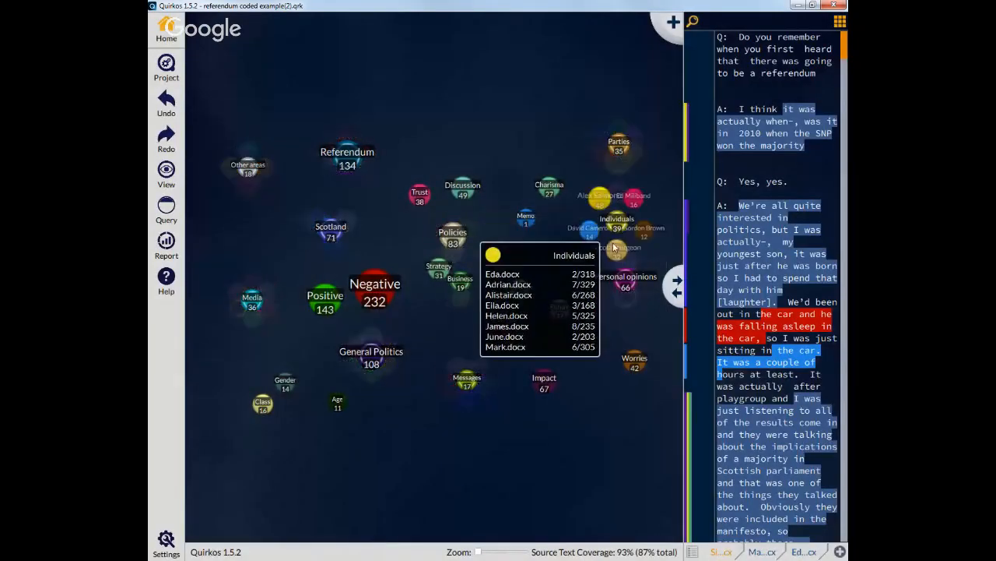
right_click(615, 251)
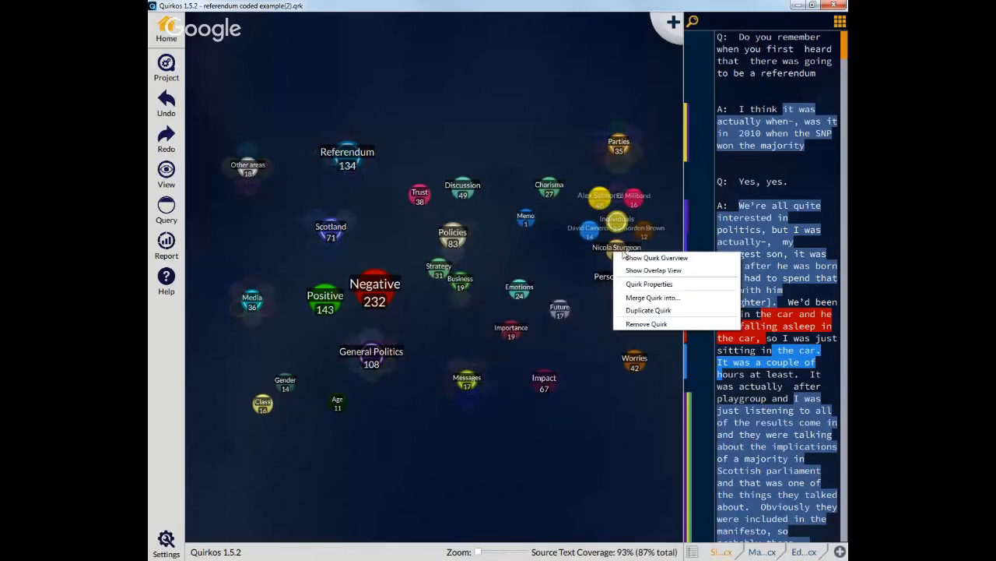
click(658, 291)
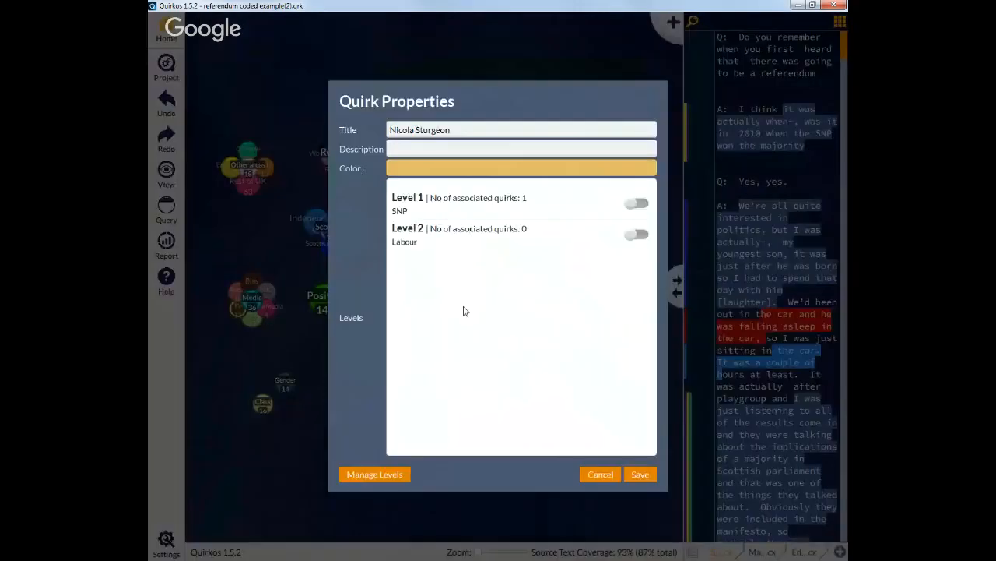
click(637, 197)
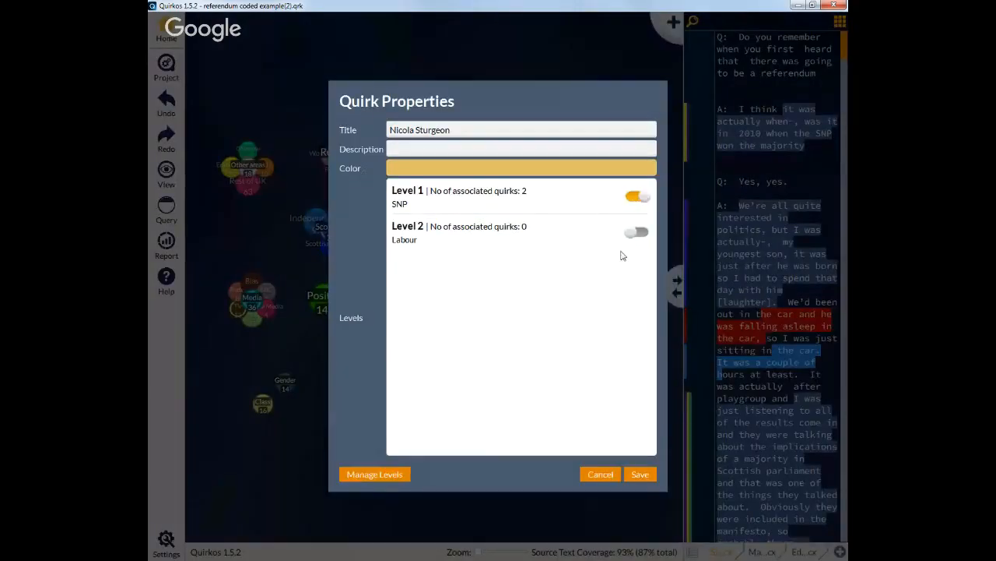
click(642, 475)
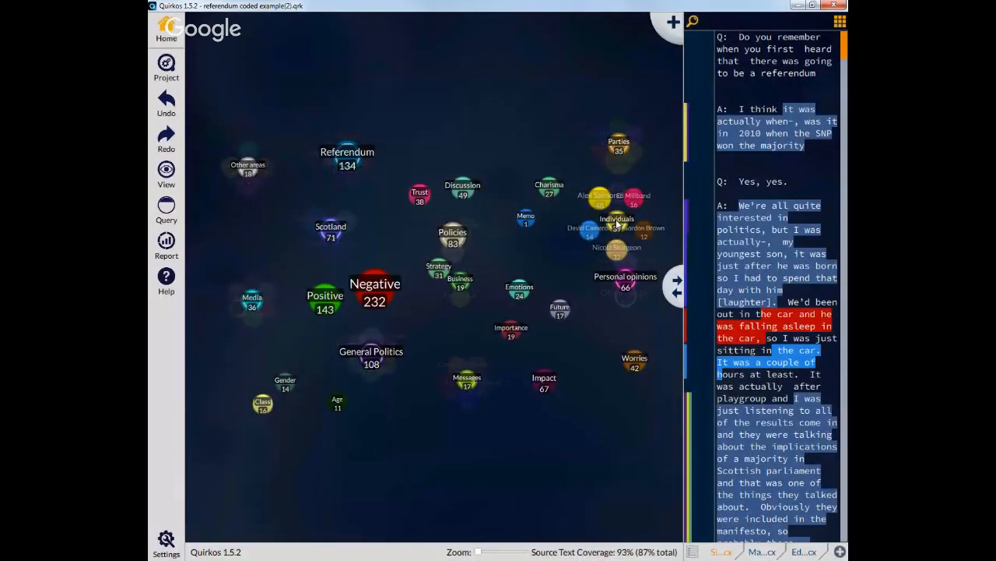
Step: Assign the Ed Milliband quirk to the Labour level
right_click(635, 197)
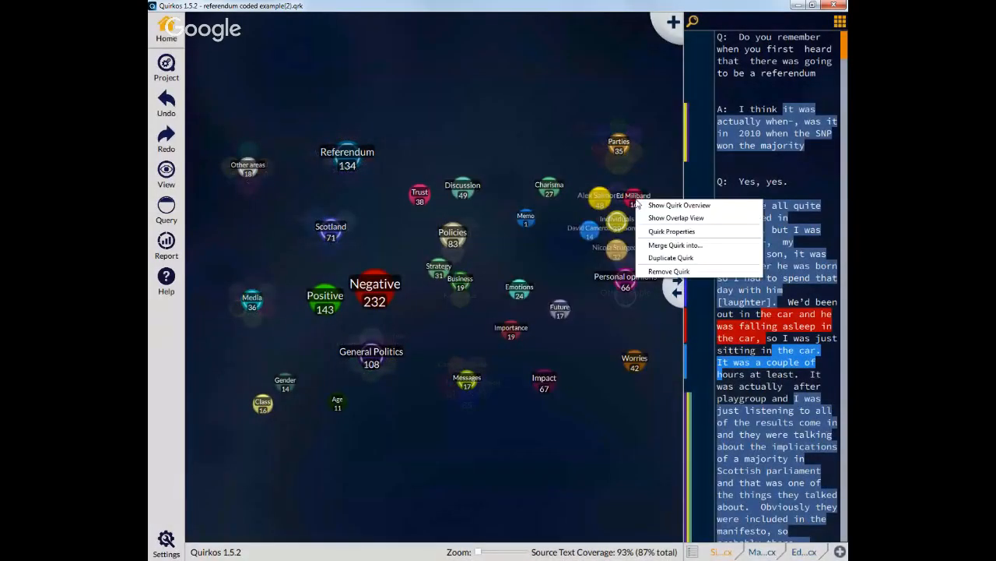
click(652, 230)
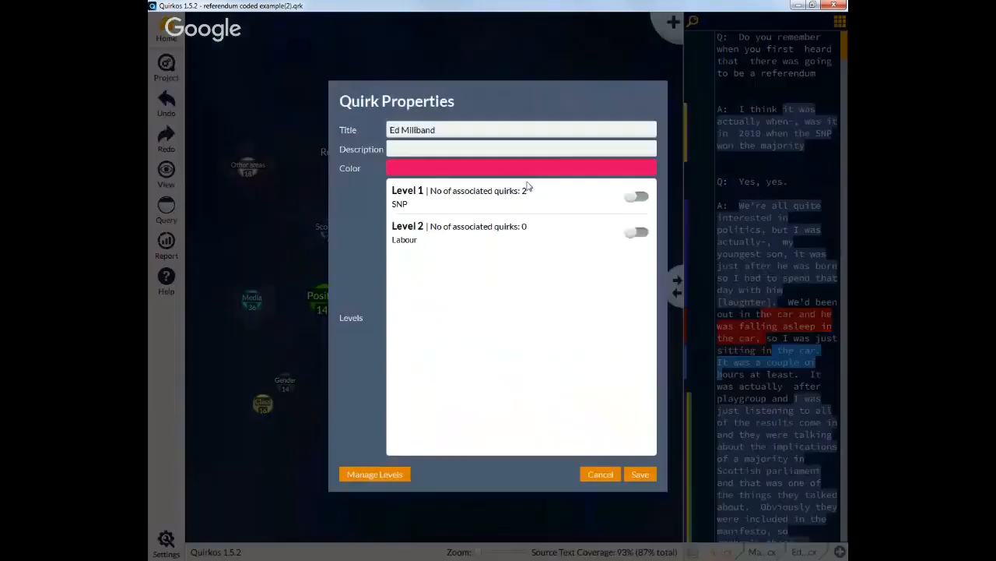
click(638, 232)
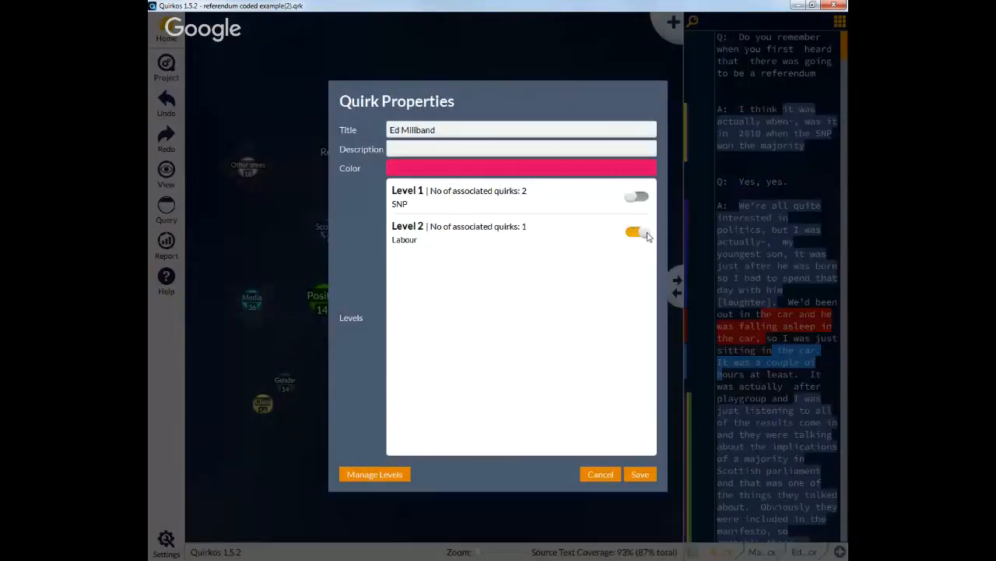
click(640, 474)
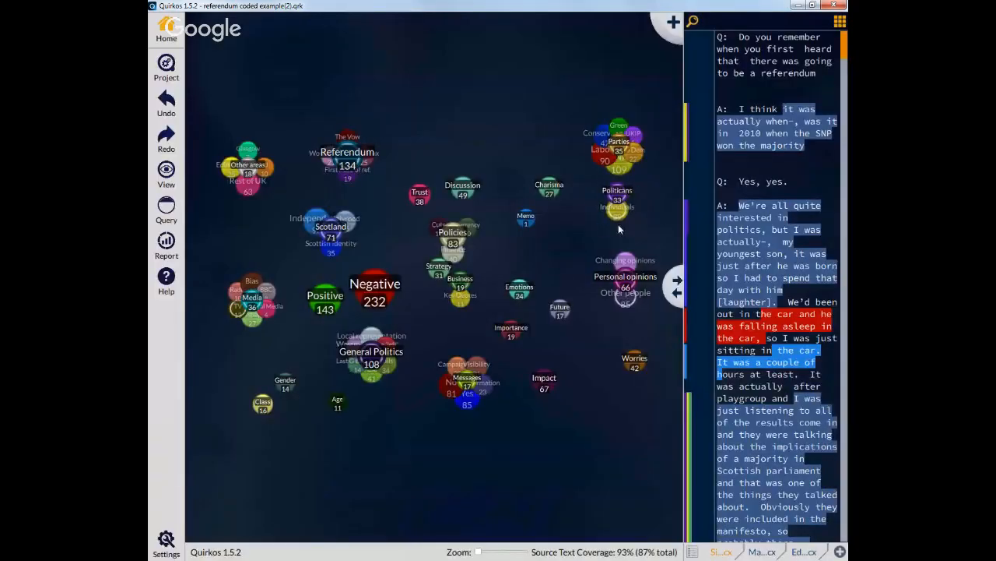
Step: Expand the Parties cluster and assign the SNP quirk to the SNP level
double_click(619, 175)
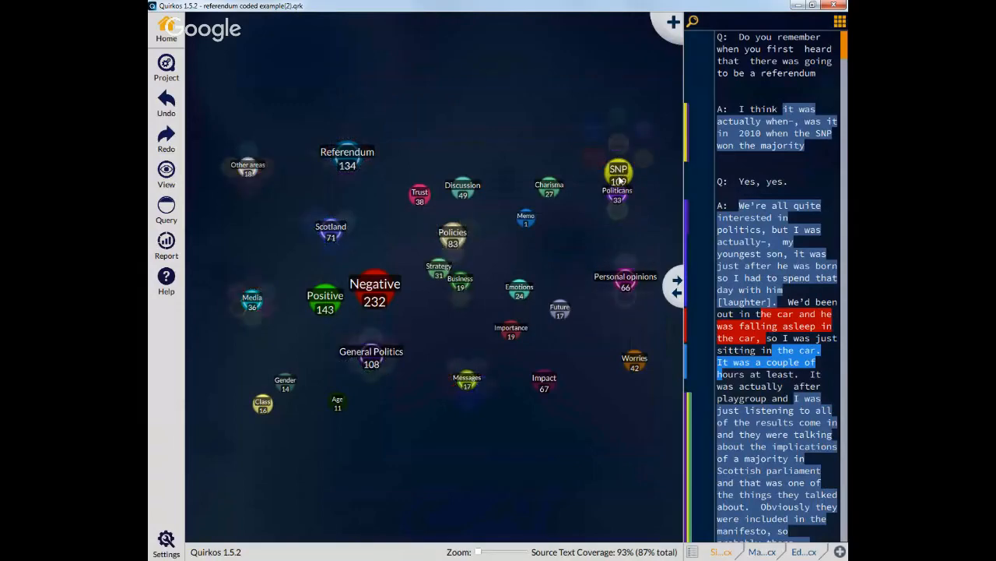
mouse_move(620, 149)
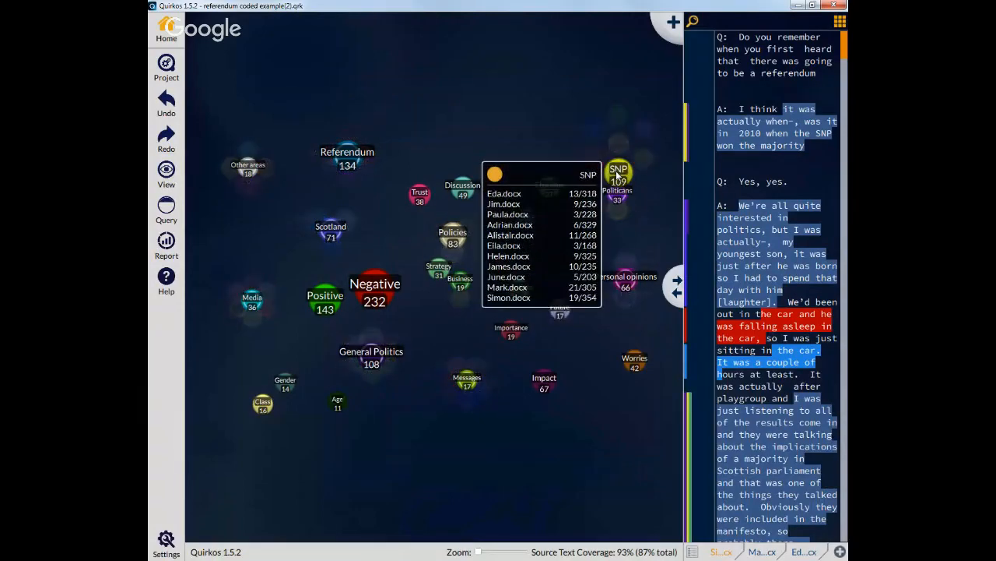
mouse_move(618, 178)
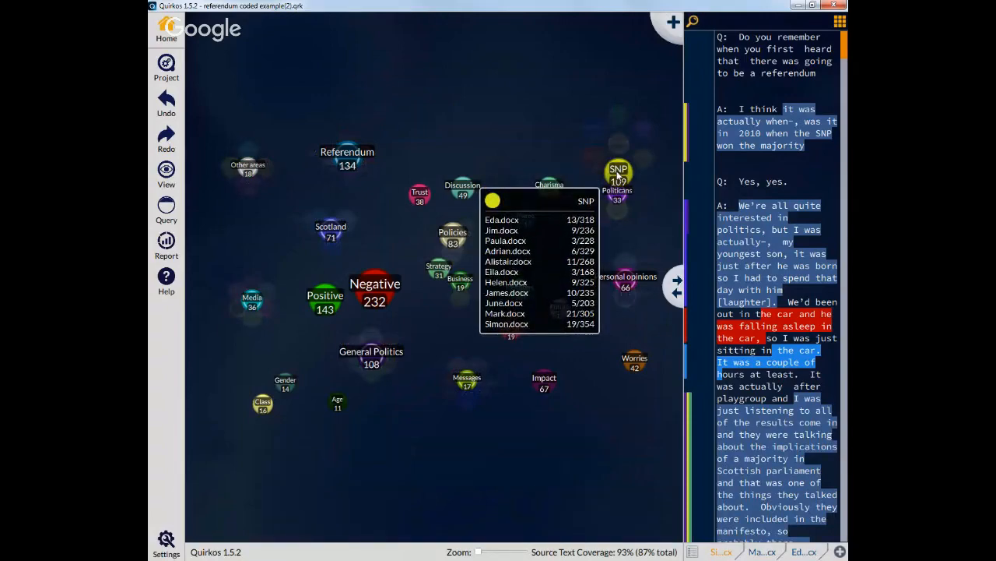
right_click(618, 178)
click(636, 203)
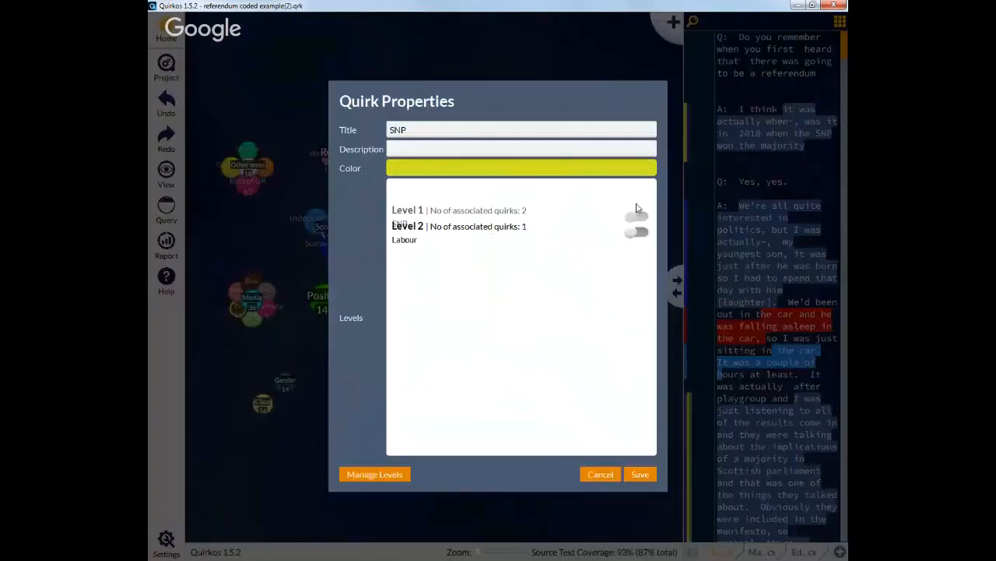
click(637, 196)
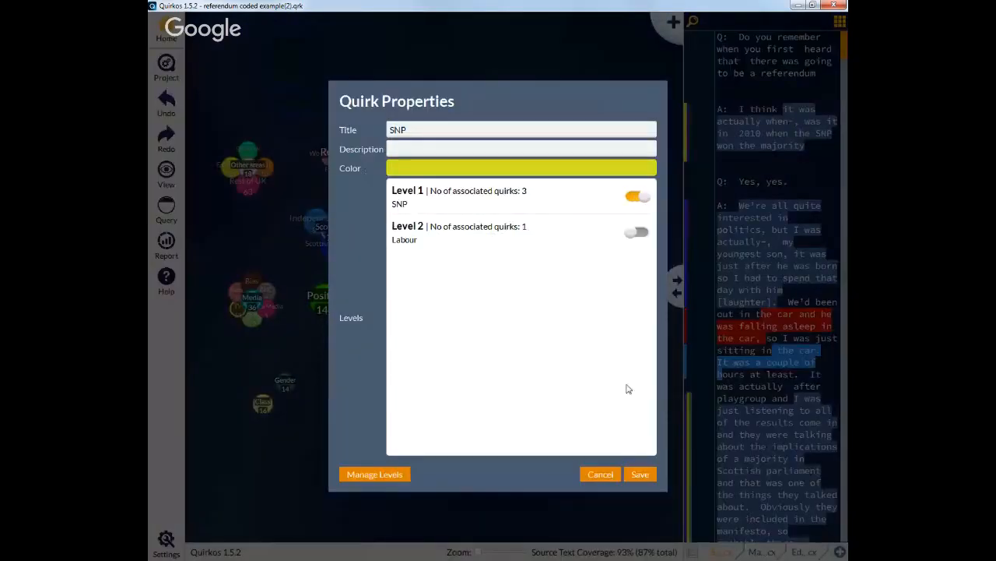
click(640, 474)
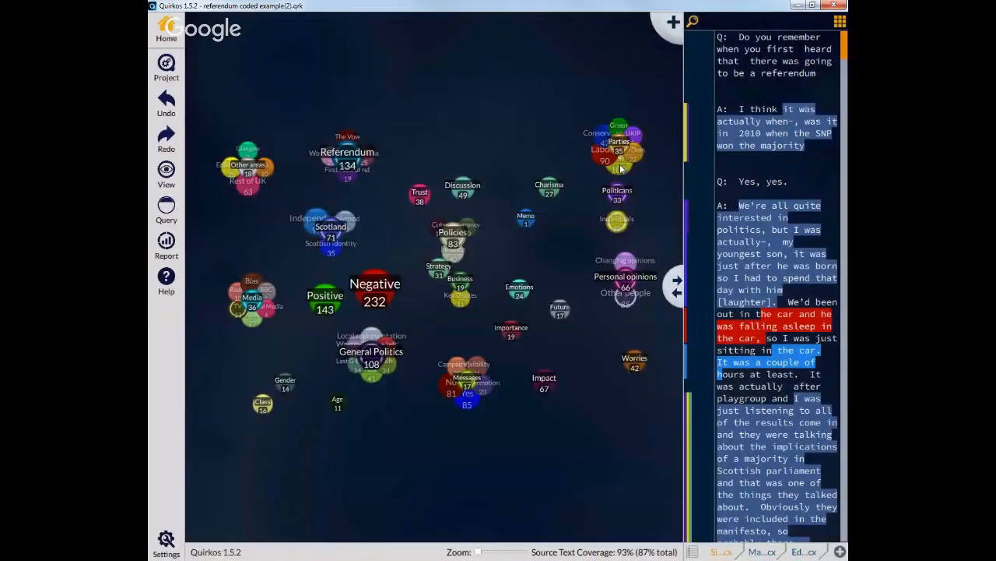
Step: Assign the Labour quirk to the Labour level
right_click(594, 158)
click(628, 193)
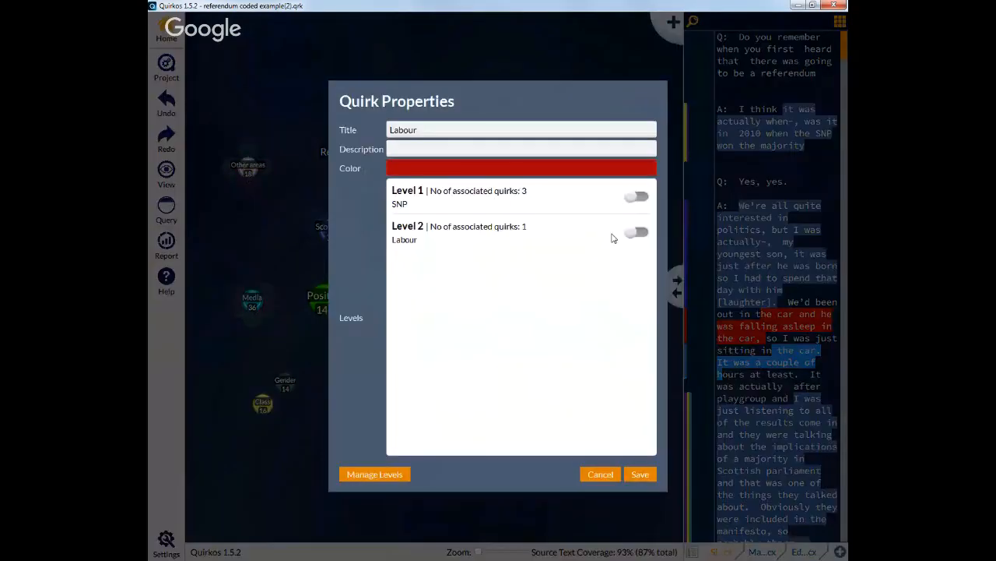
click(637, 232)
click(640, 474)
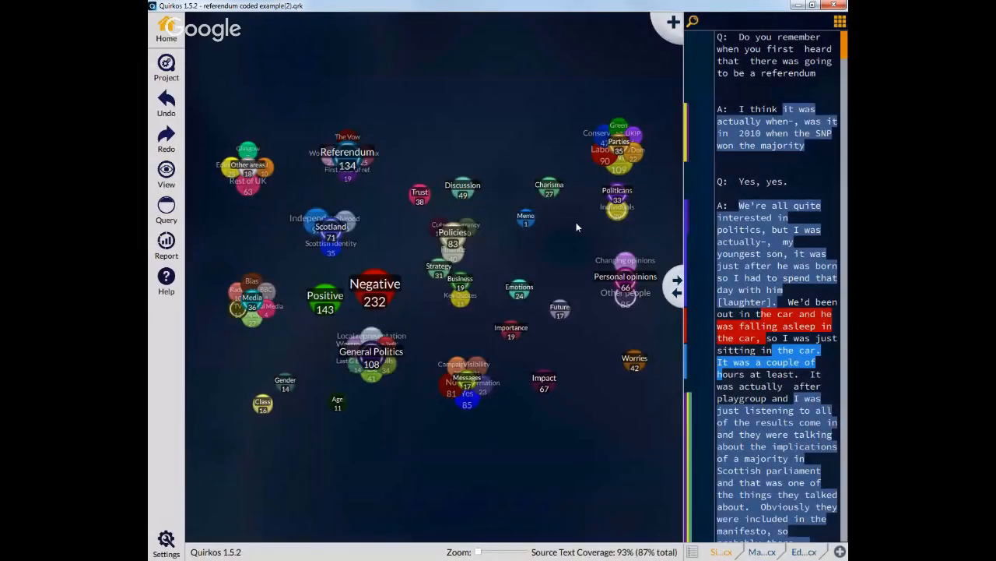
Step: Open the query screen and run a query on Quirk Level equal to 1: SNP, widening the quirk list
double_click(618, 171)
mouse_move(617, 228)
click(166, 212)
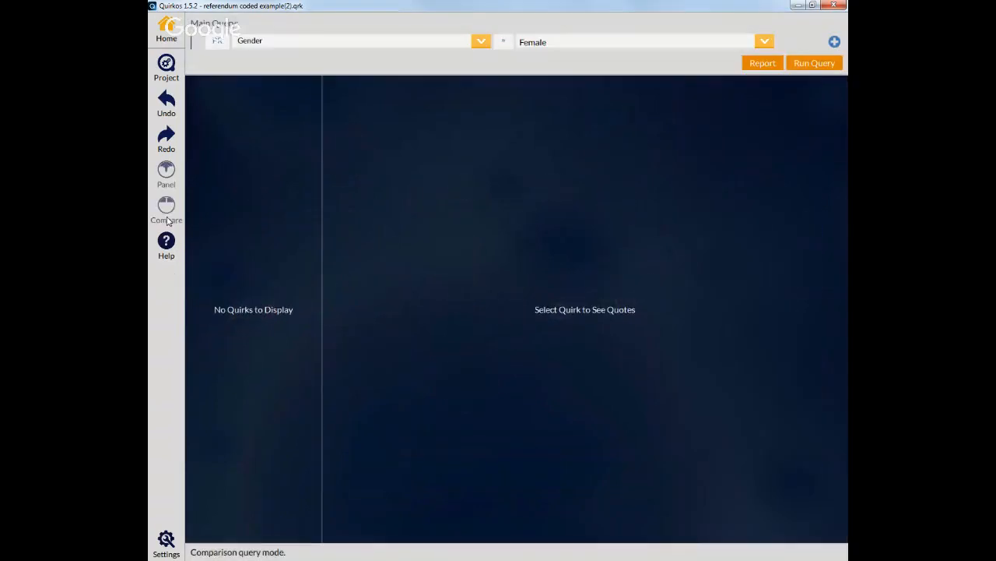
click(218, 41)
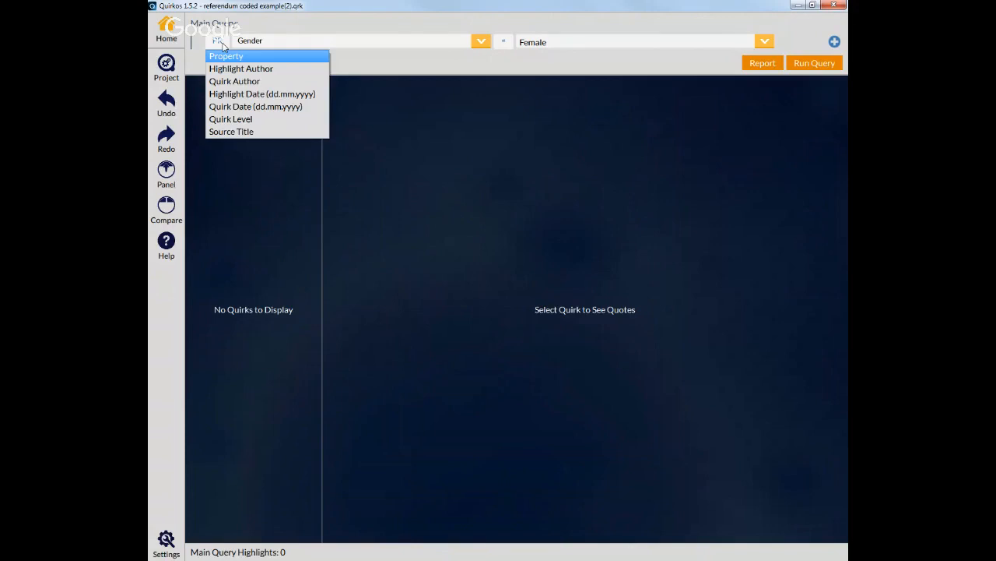
click(249, 120)
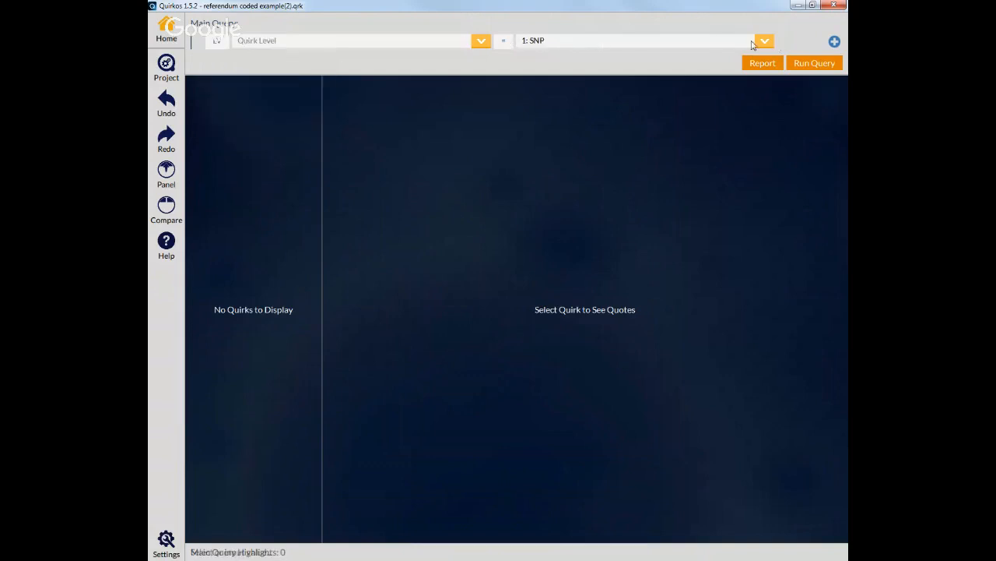
click(834, 65)
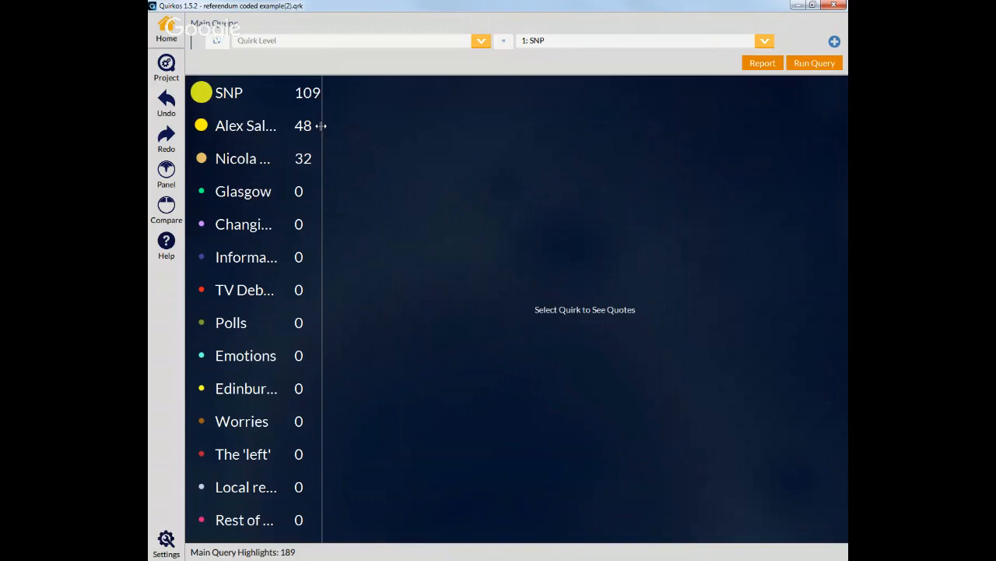
drag(321, 125, 402, 127)
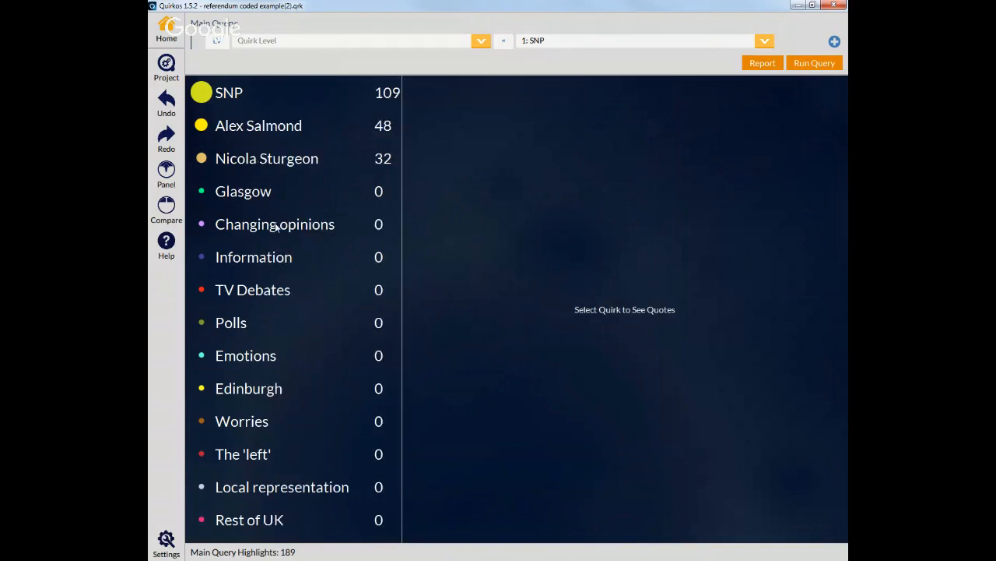
Step: Open the coded quotes for the SNP and Nicola Sturgeon quirks in the query results
click(295, 107)
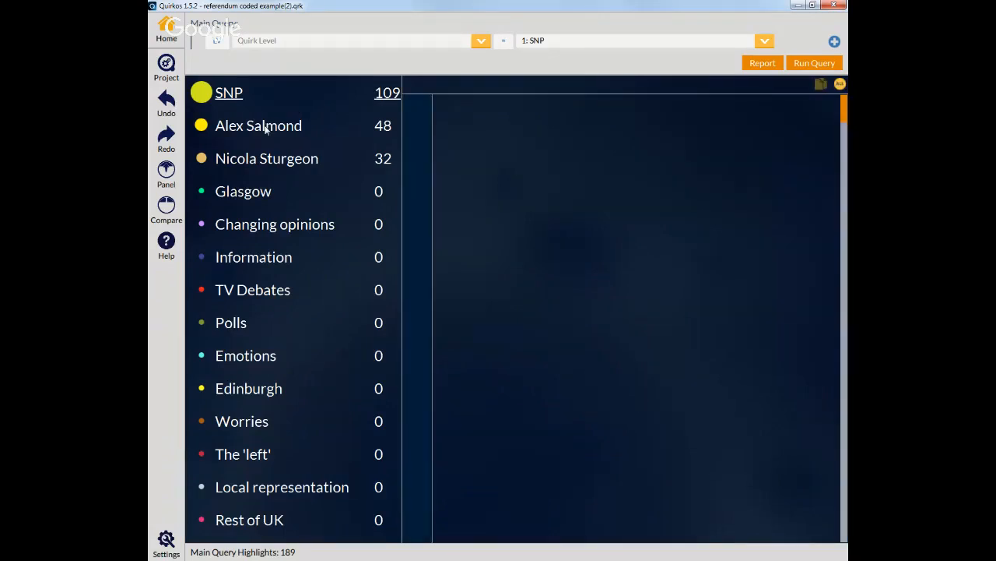
click(277, 160)
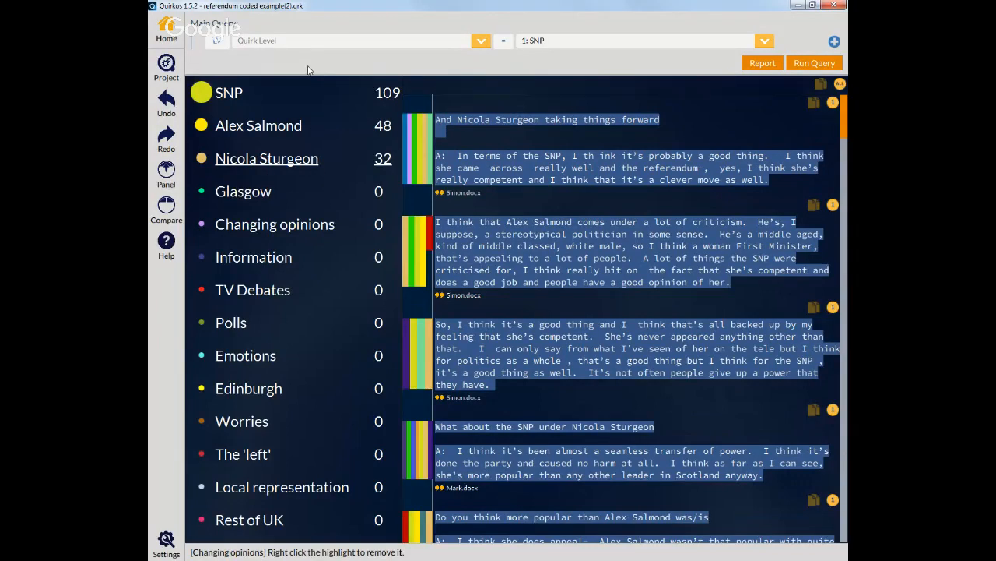
Step: Switch to comparison mode and run a right query on Quirk Level equal to 2: Labour
click(167, 208)
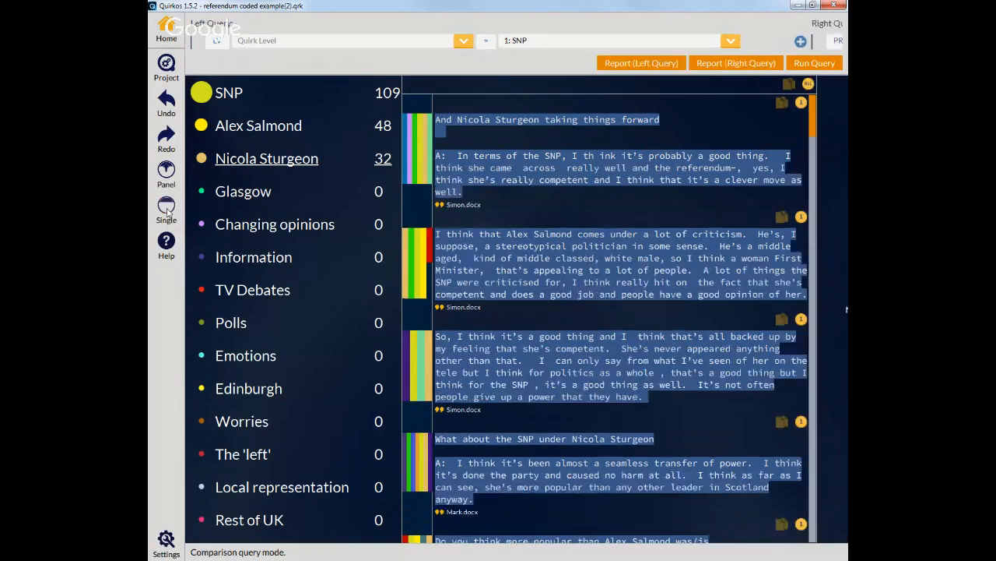
click(545, 46)
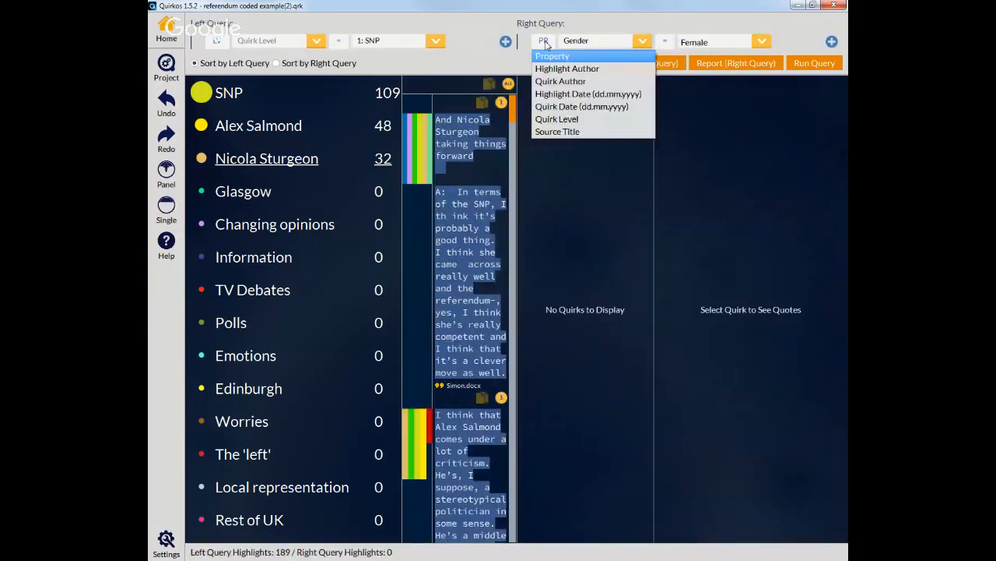
click(559, 118)
click(758, 45)
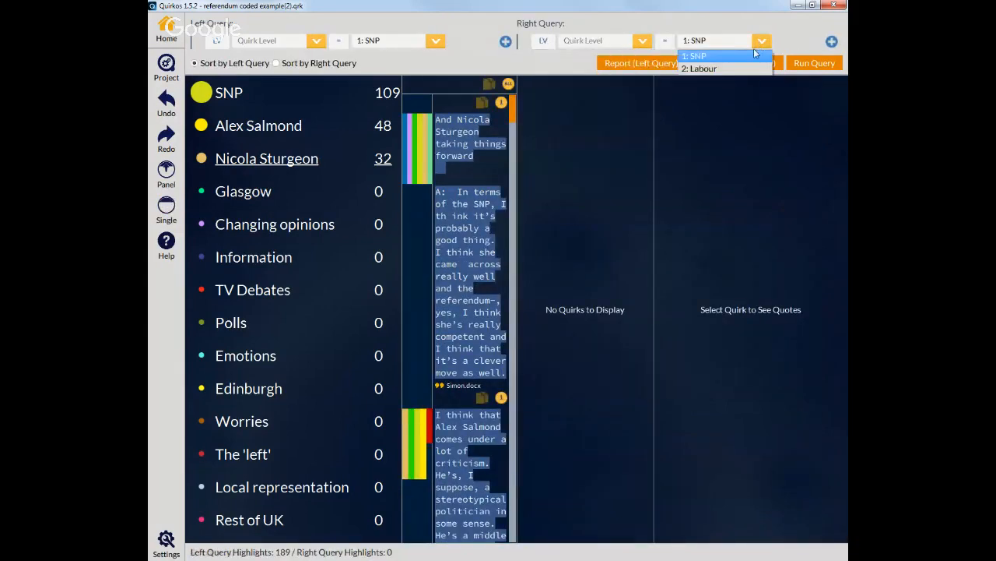
click(741, 66)
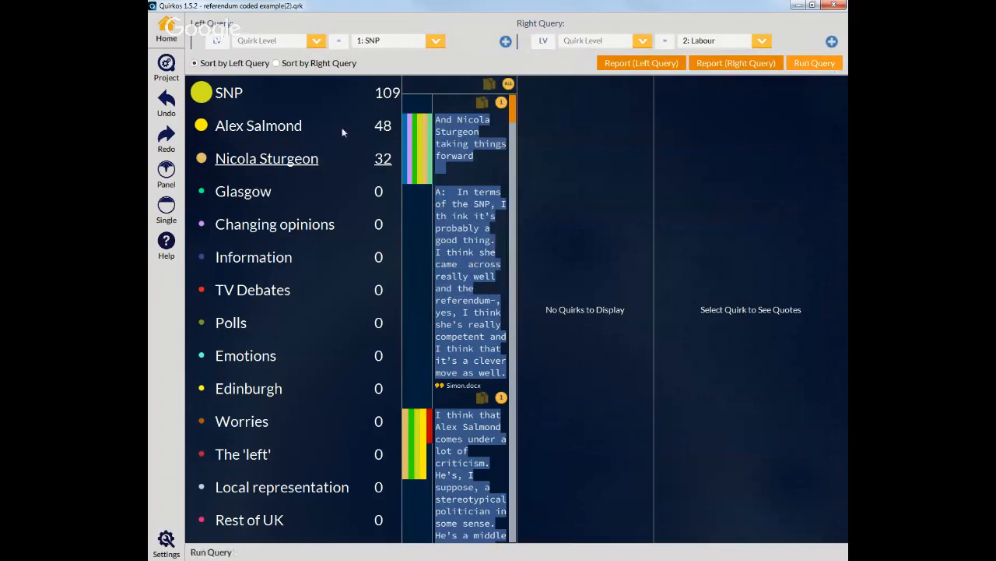
click(814, 63)
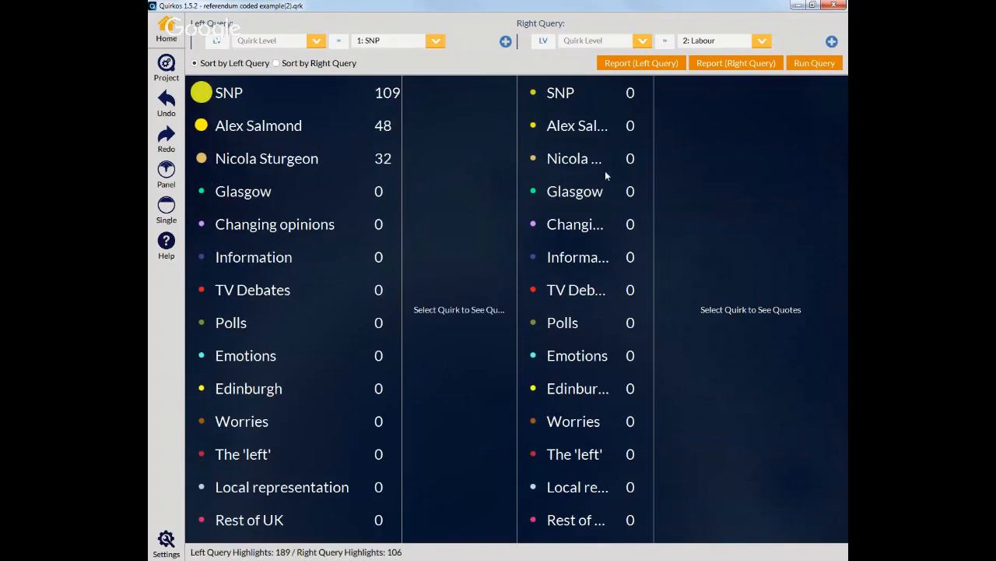
scroll(620, 223, down, 1)
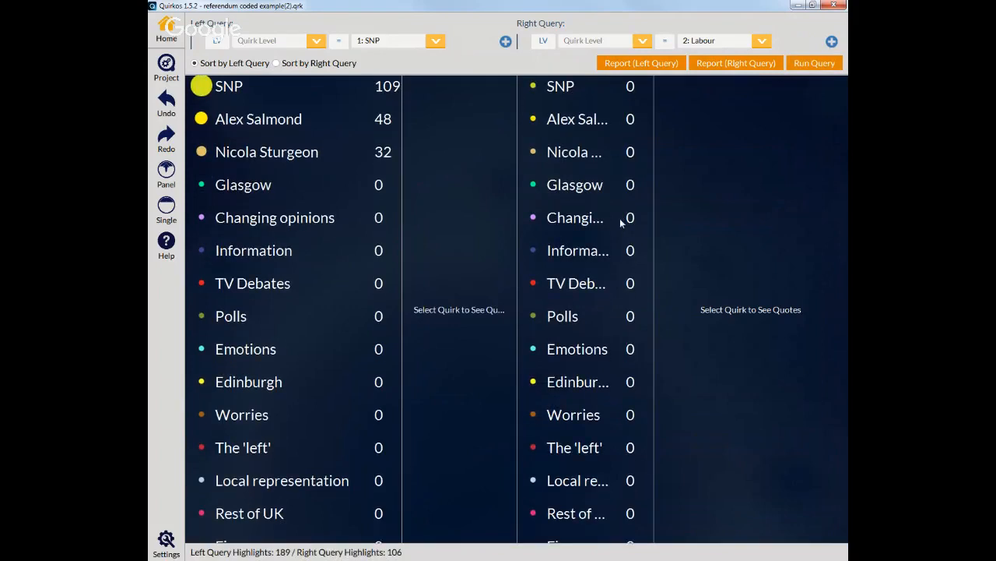
scroll(620, 223, down, 10)
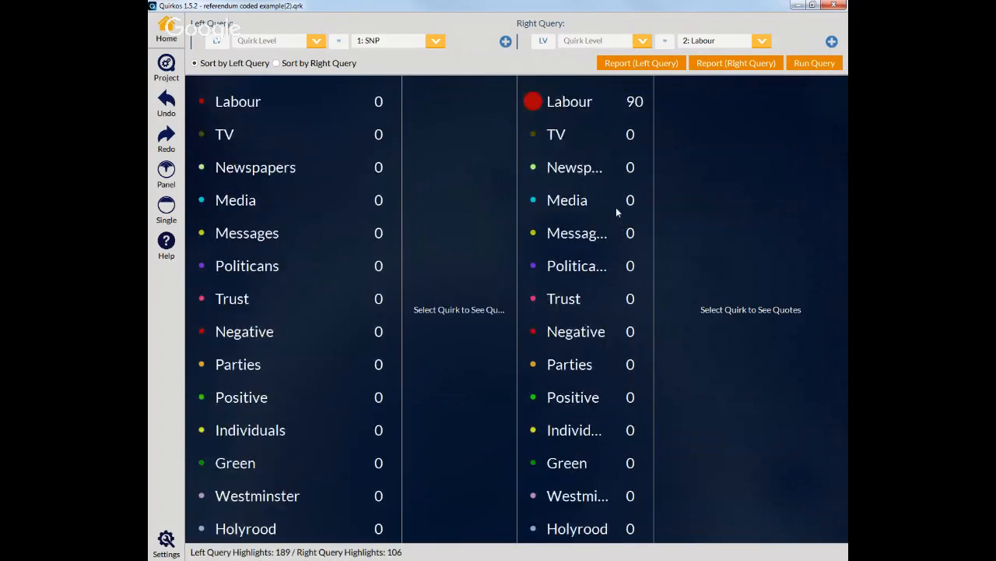
Step: Sort the query results by the right query and run the query again
scroll(617, 205, up, 4)
scroll(619, 206, up, 6)
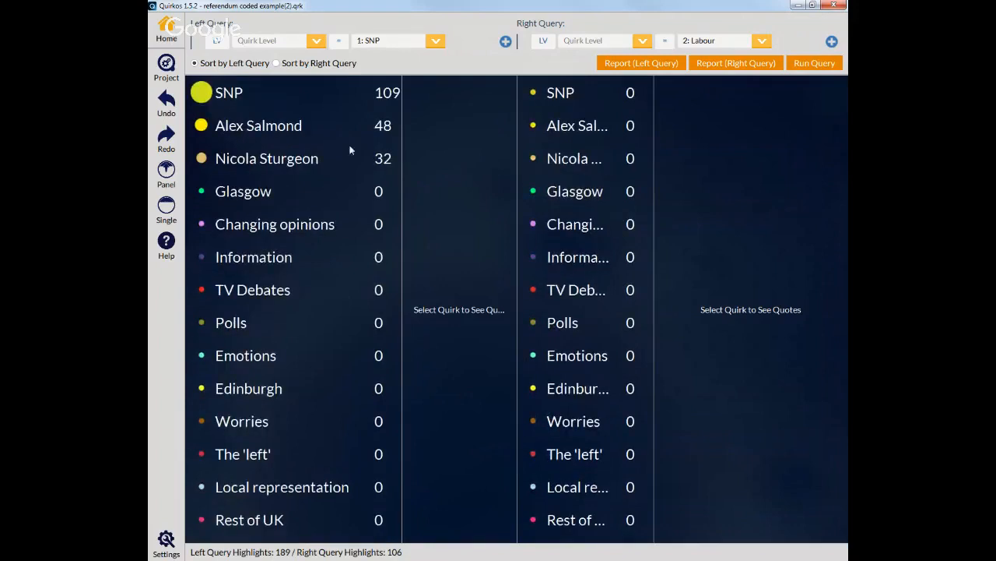
click(308, 67)
click(815, 63)
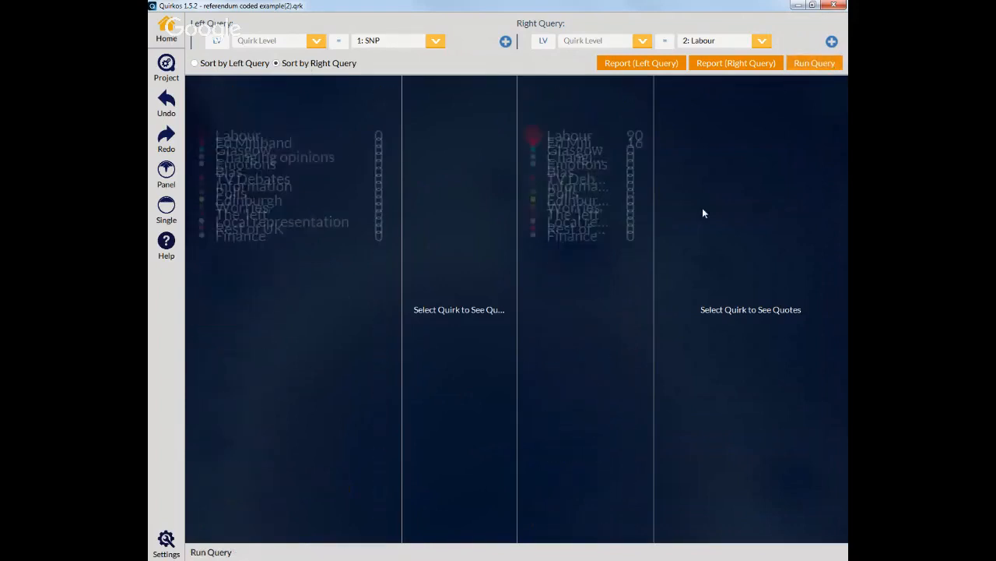
Step: Open the coded quotes for the Labour and Ed Miliband quirks in the right query results
click(581, 96)
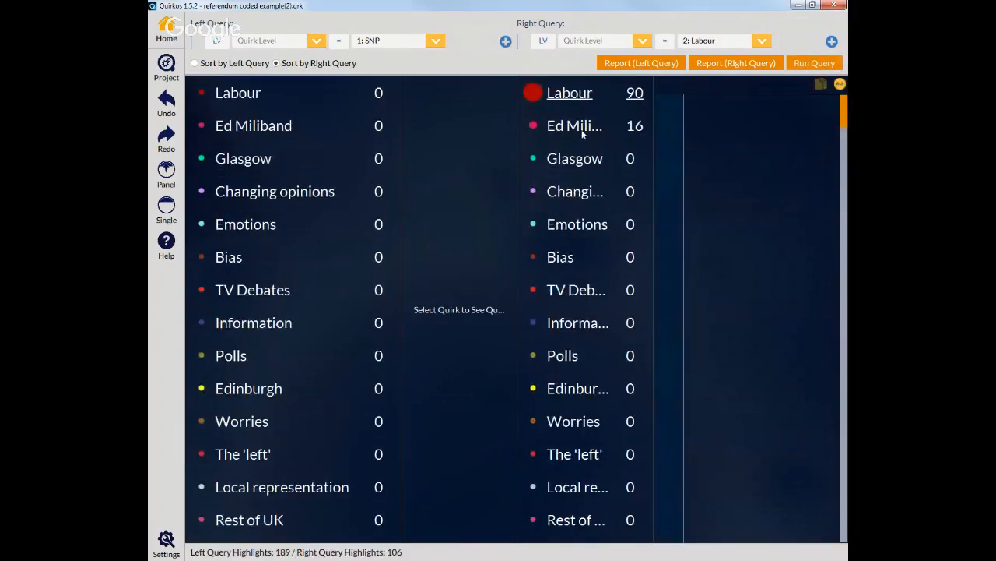
click(582, 131)
click(581, 168)
click(577, 134)
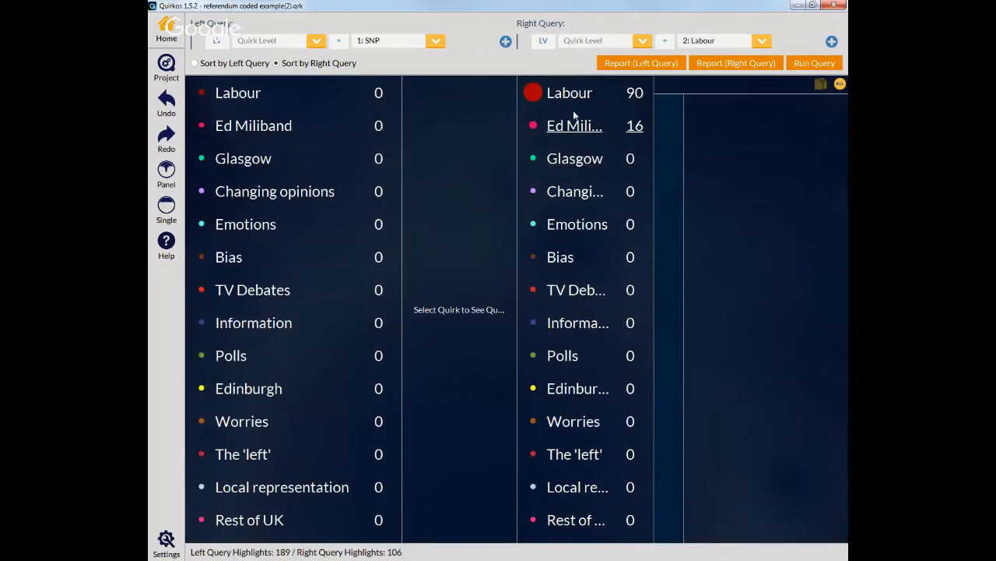
click(572, 95)
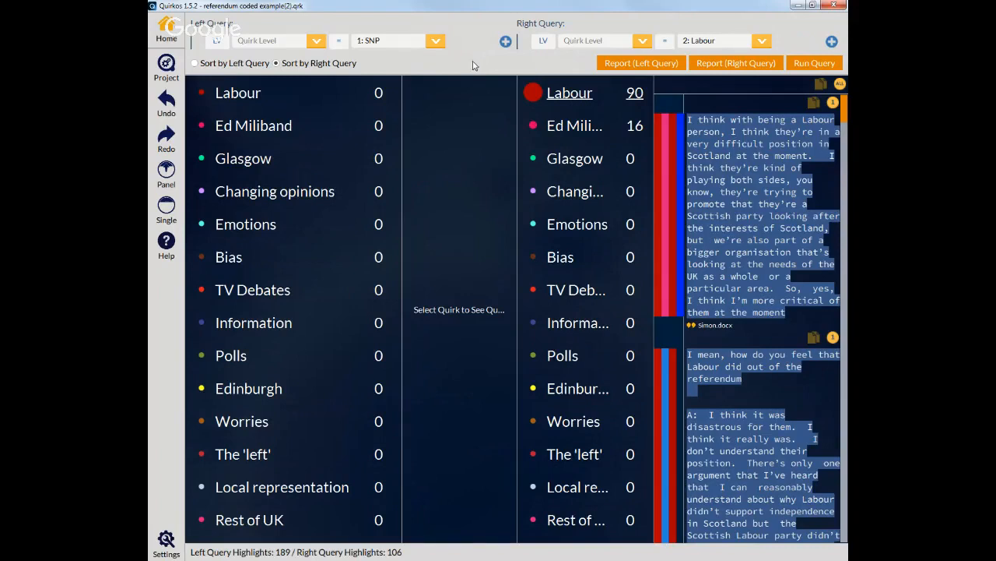
Step: Change the left query to a property query with Gender equal to Female
click(219, 42)
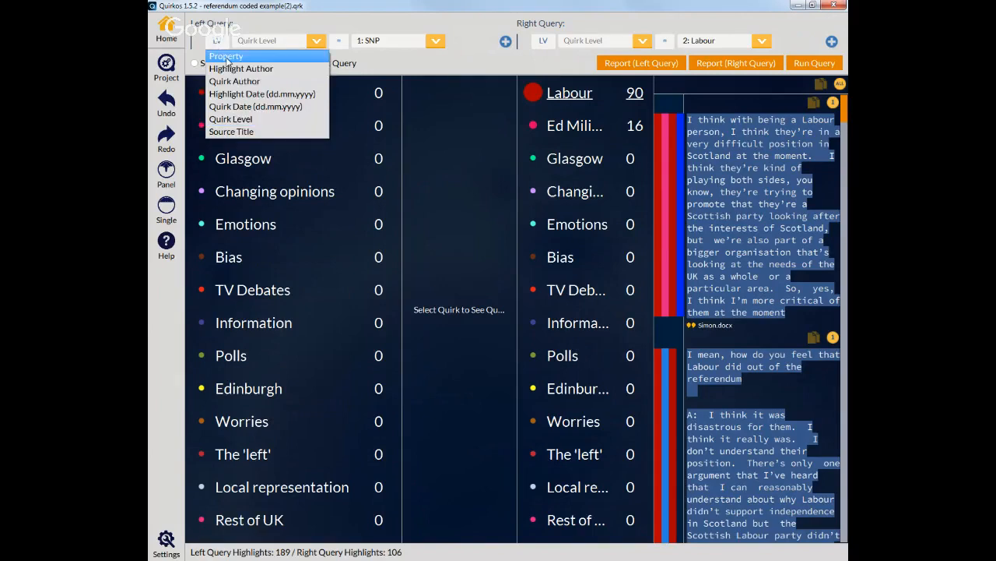
click(226, 58)
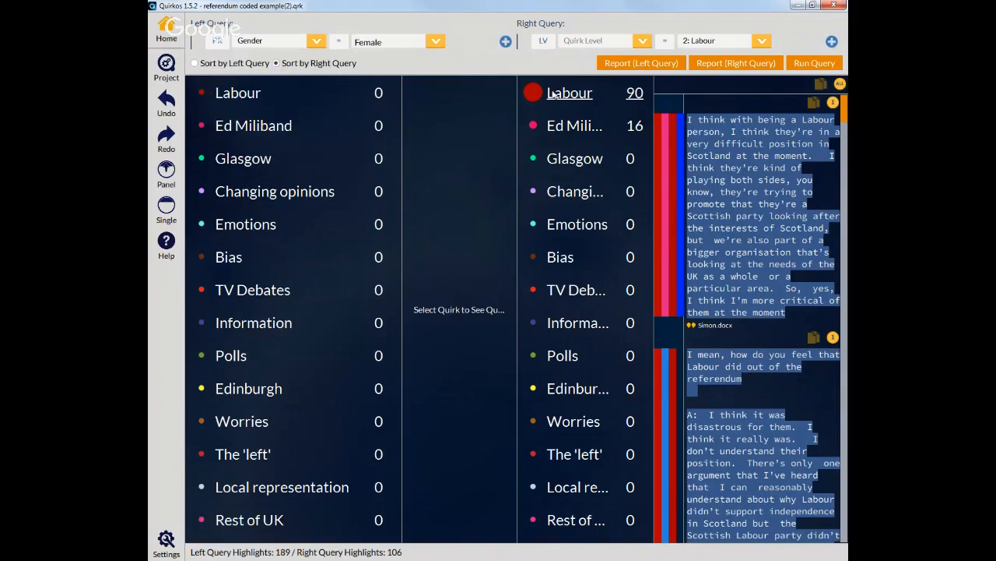
click(317, 46)
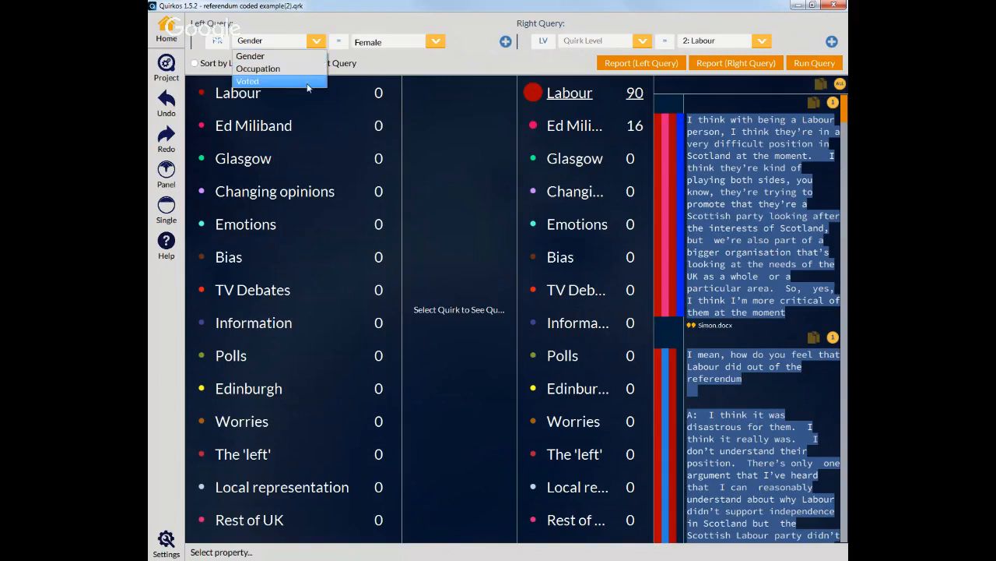
click(301, 57)
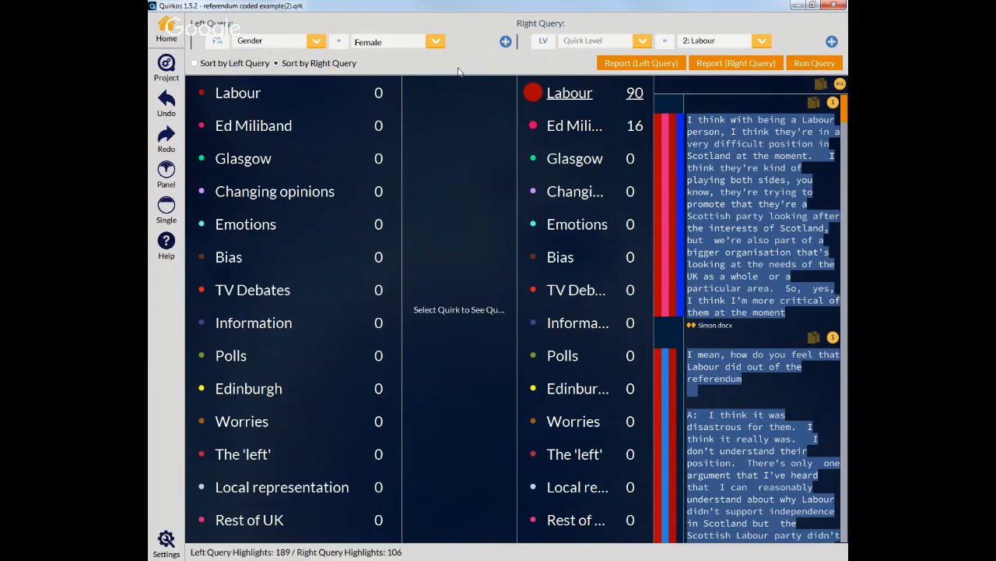
Step: Change the right query to property Gender equal to Male and run the query
click(562, 44)
click(647, 56)
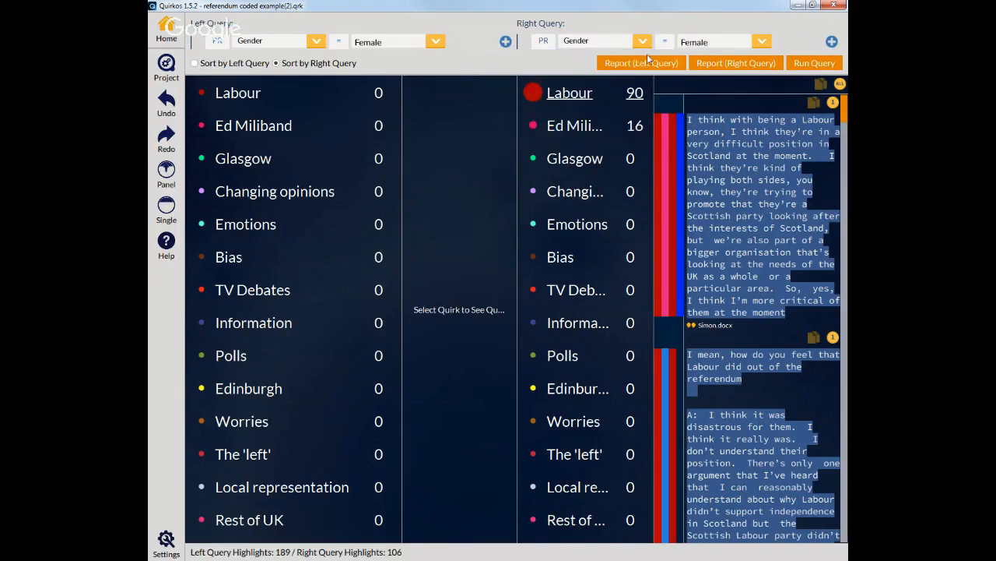
click(763, 42)
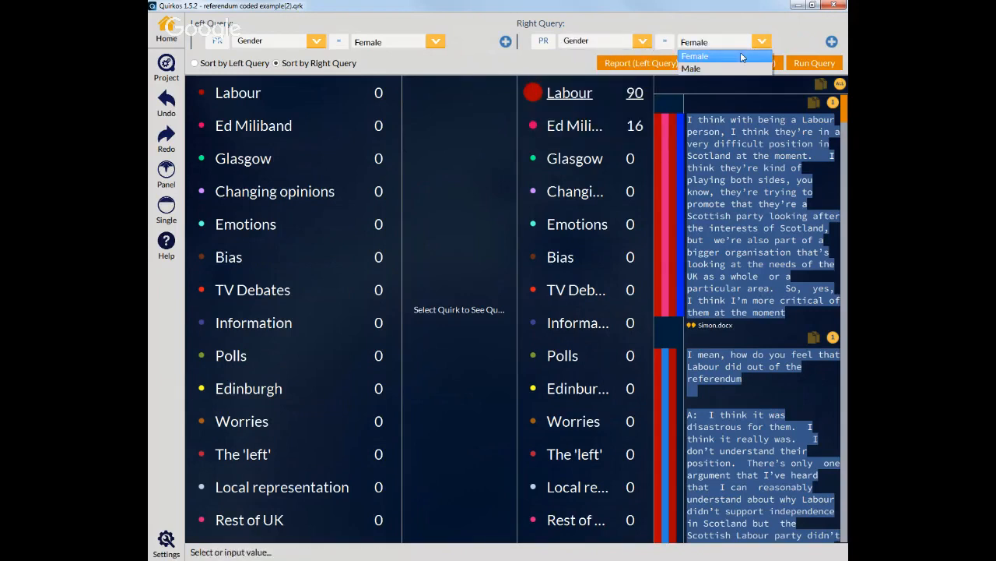
click(701, 69)
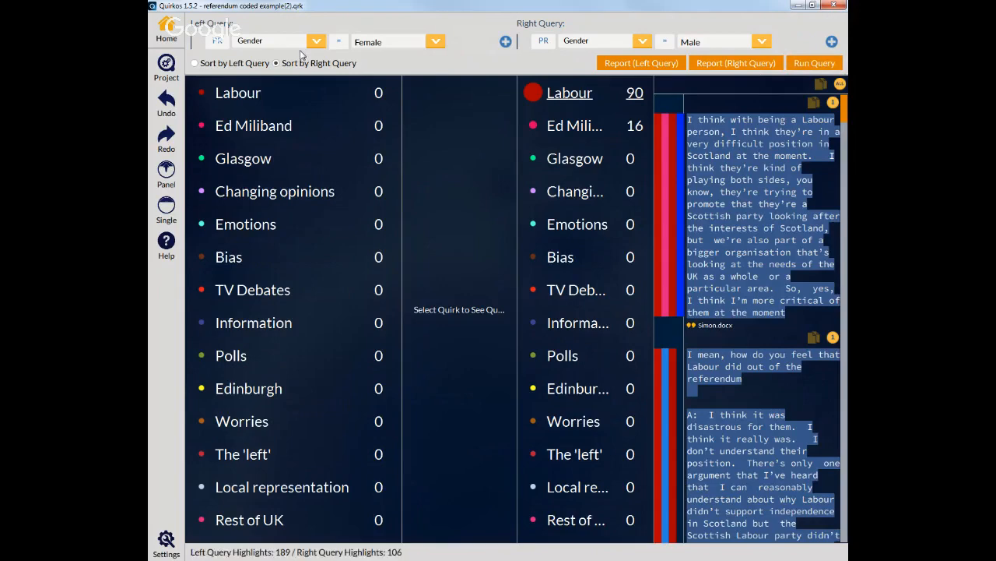
click(809, 69)
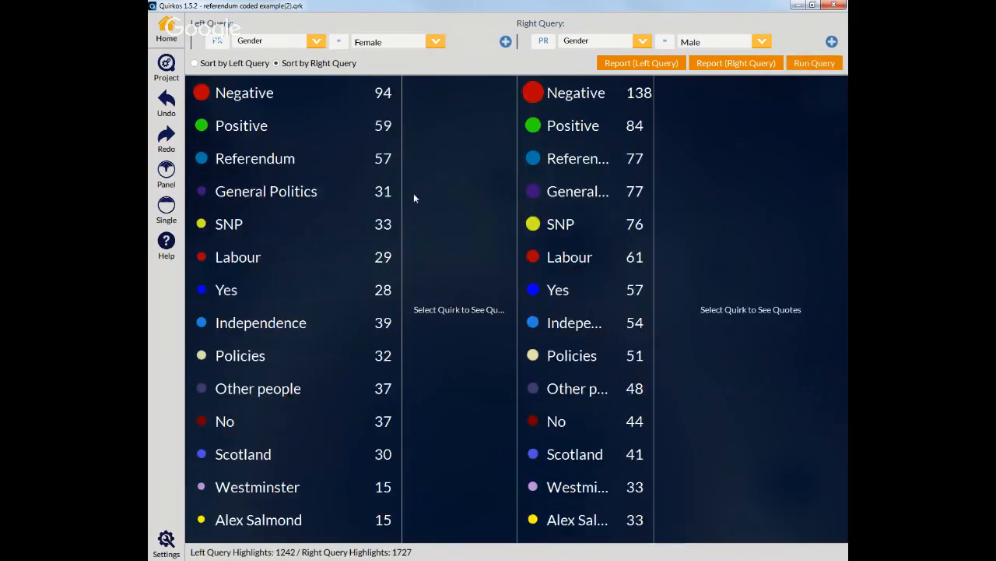
Step: Open the Negative and SNP quotes in both the left and right query results
click(568, 95)
click(281, 95)
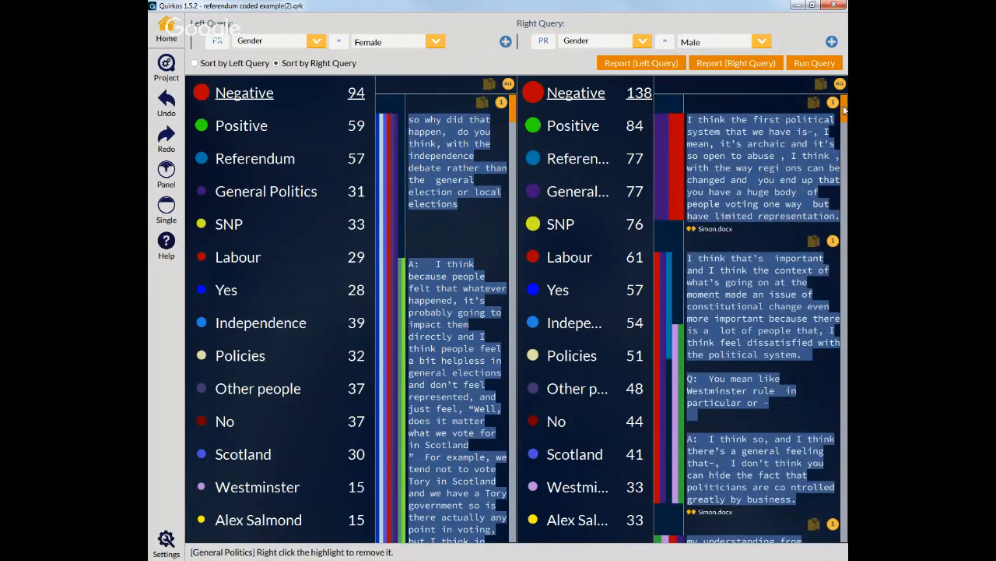
mouse_move(845, 105)
mouse_down()
mouse_move(847, 131)
mouse_move(844, 102)
mouse_up()
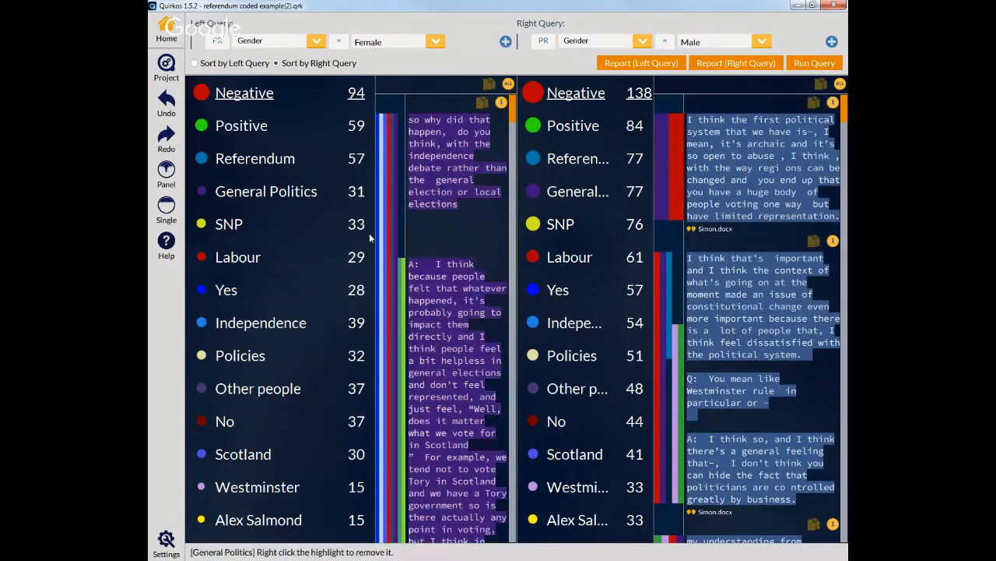
click(228, 224)
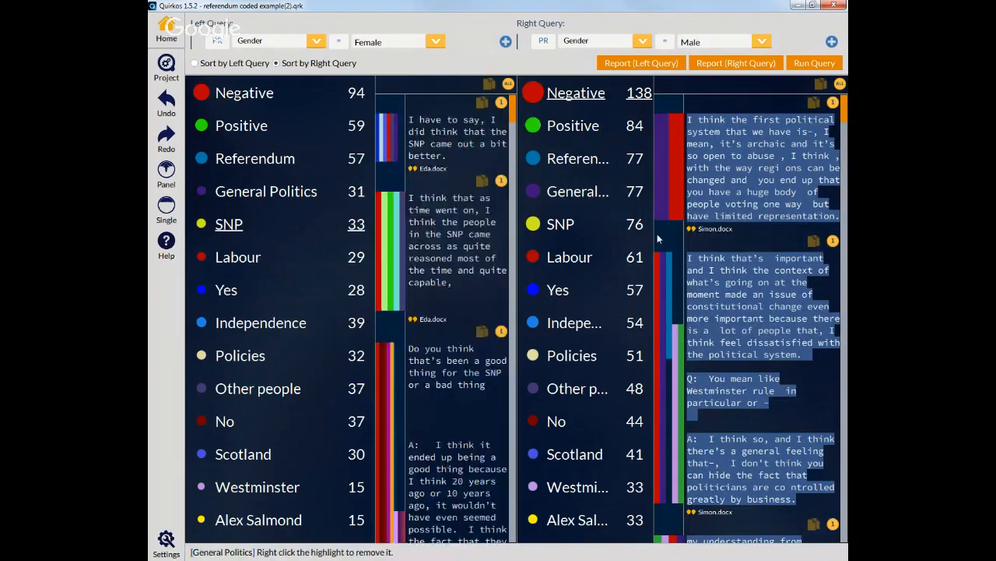
click(637, 225)
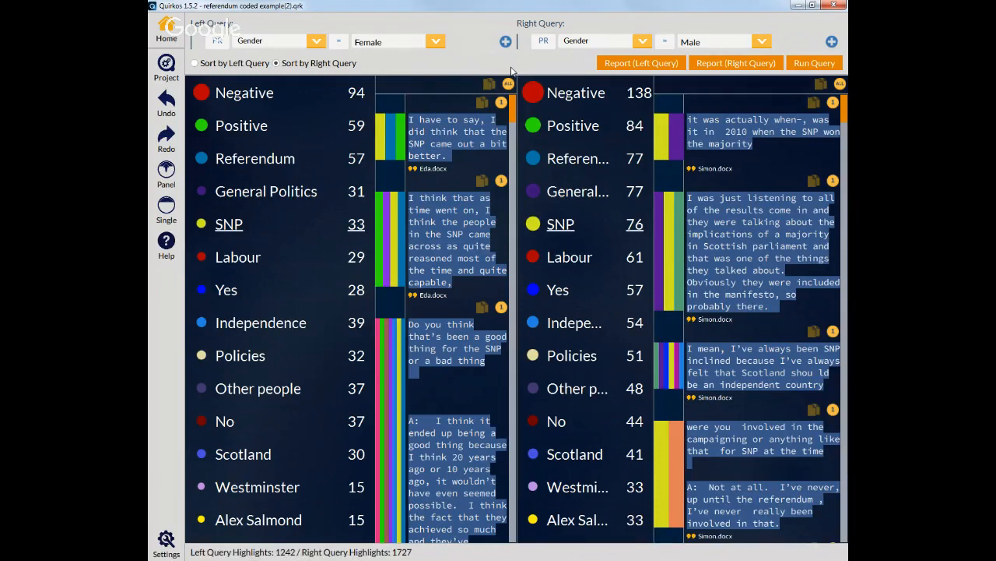
click(543, 45)
click(547, 48)
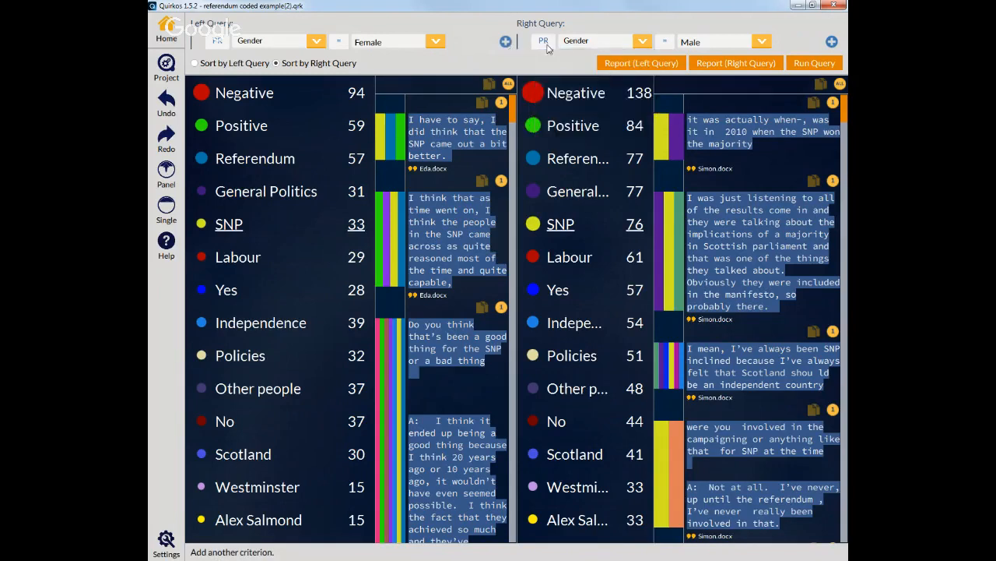
click(593, 45)
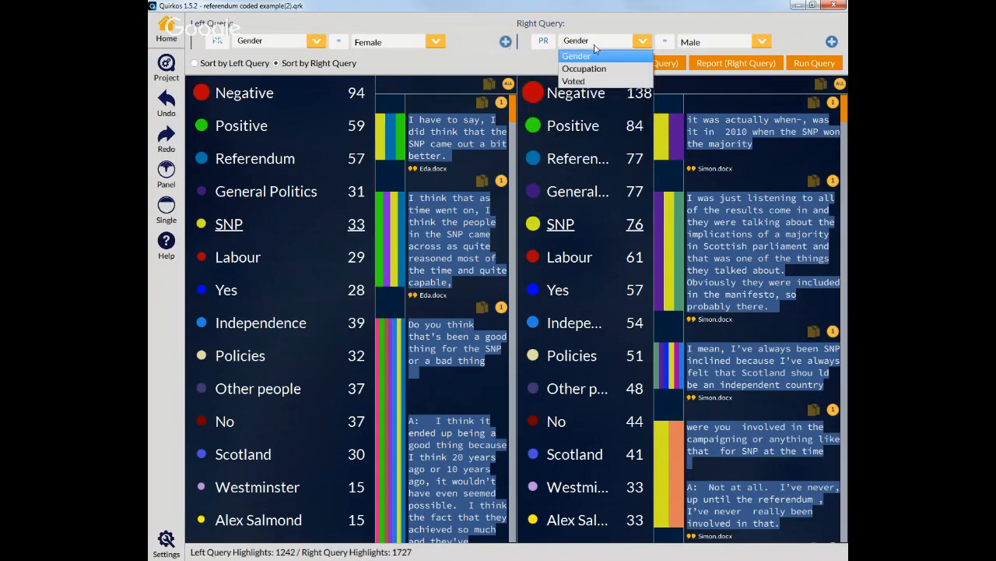
click(595, 54)
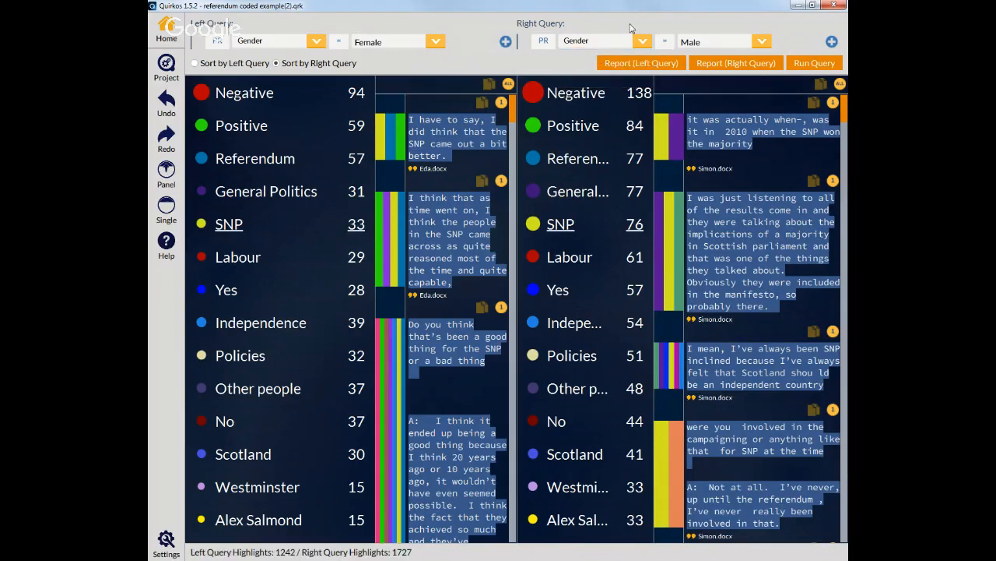
Step: Add a second criterion to the left query with property Voted equal to No
click(506, 42)
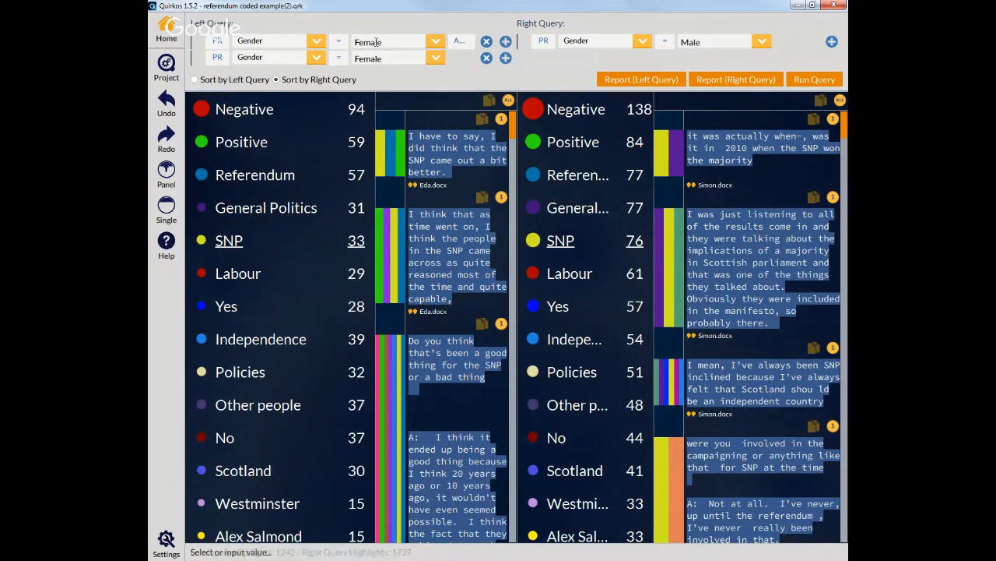
click(459, 44)
click(463, 42)
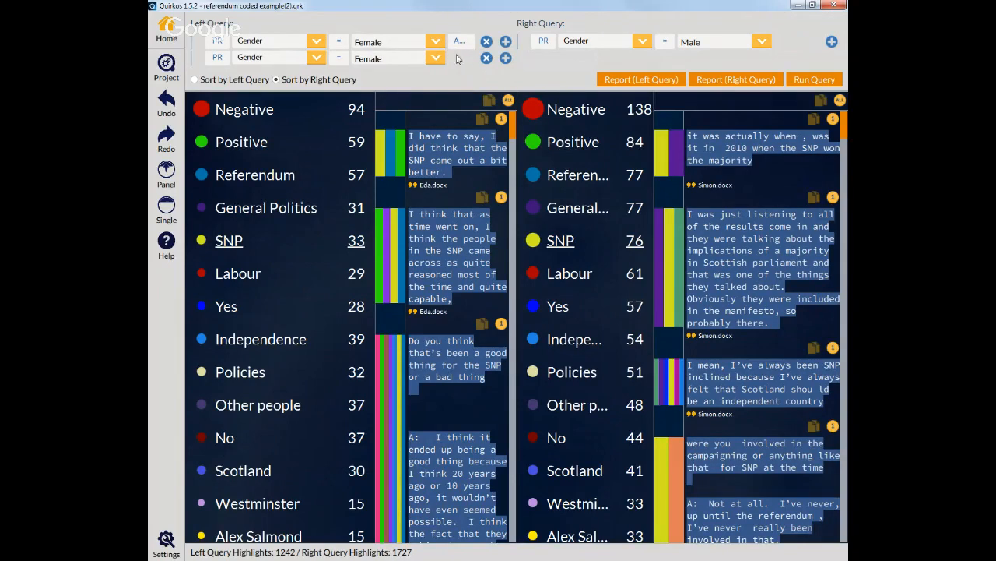
click(315, 60)
click(248, 97)
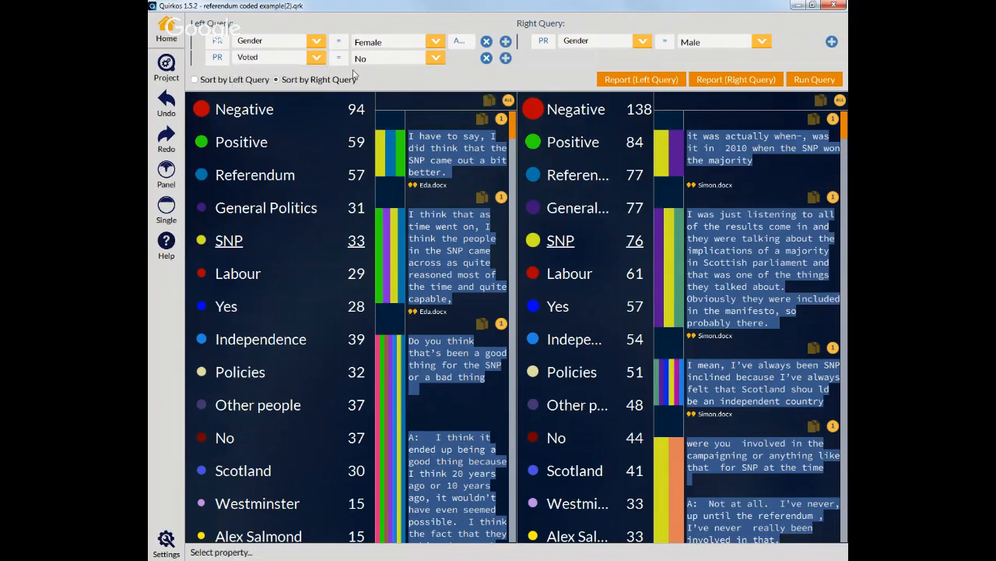
Step: Add a Voted equal to No criterion to the right query, keeping Gender equal to Male, and run the query
click(760, 42)
click(735, 61)
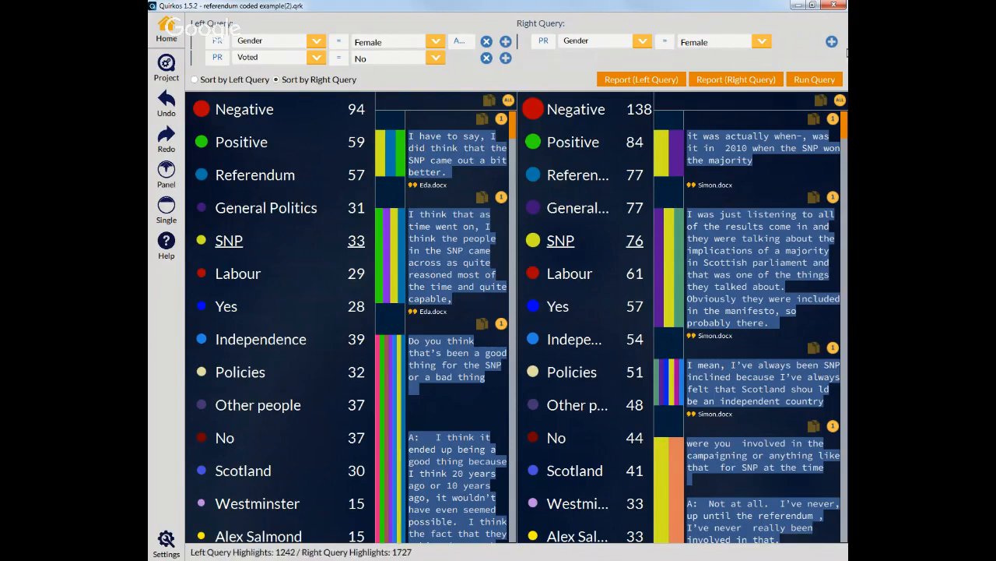
click(832, 41)
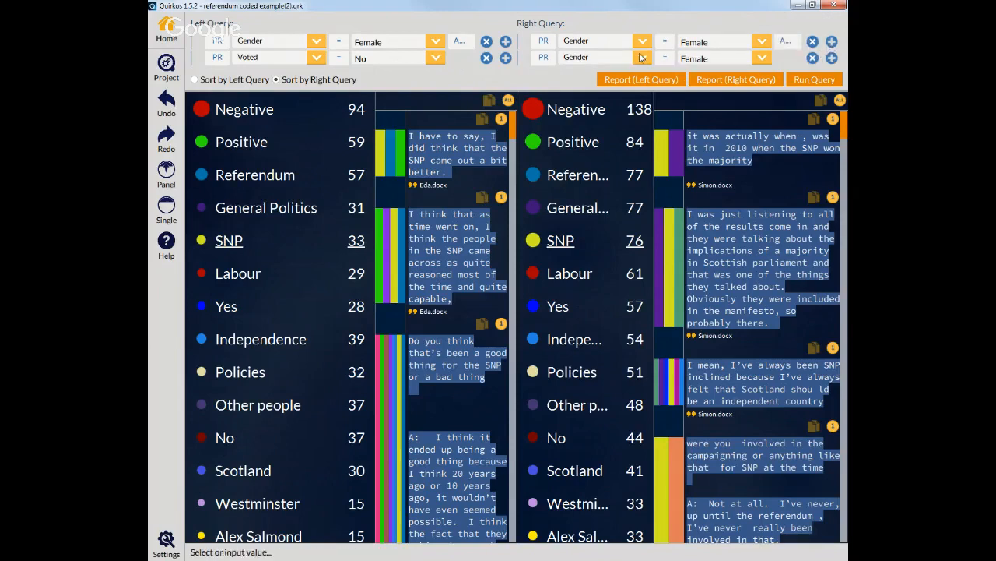
click(643, 57)
click(593, 97)
click(762, 42)
click(732, 69)
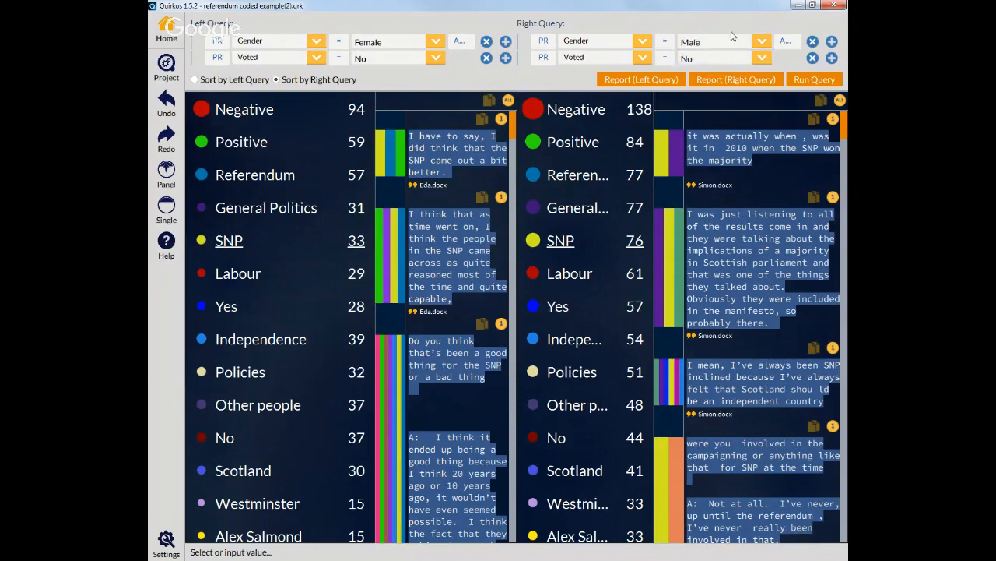
click(814, 81)
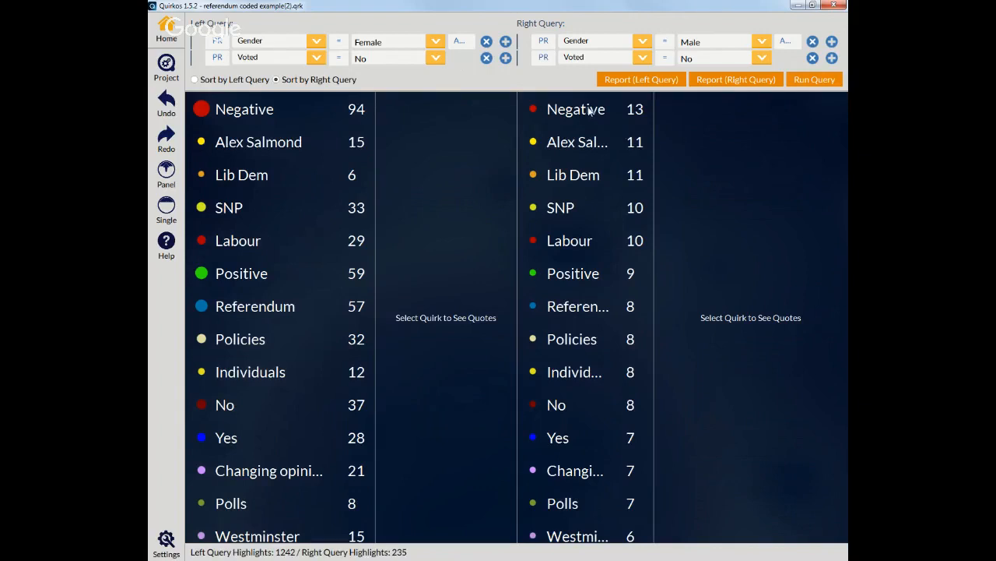
Step: Open the Alex Salmond quotes in both the right and left query results
click(595, 145)
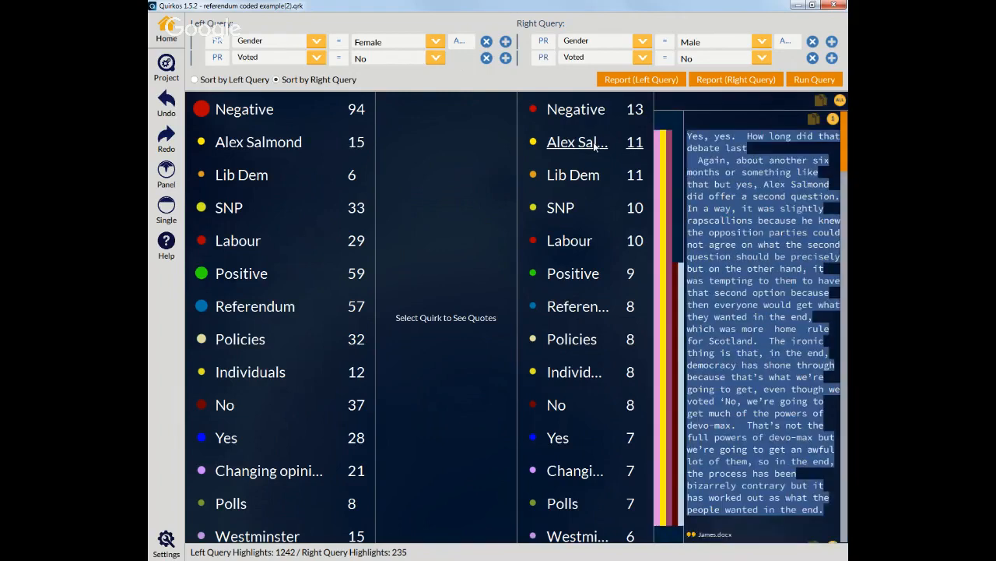
click(285, 142)
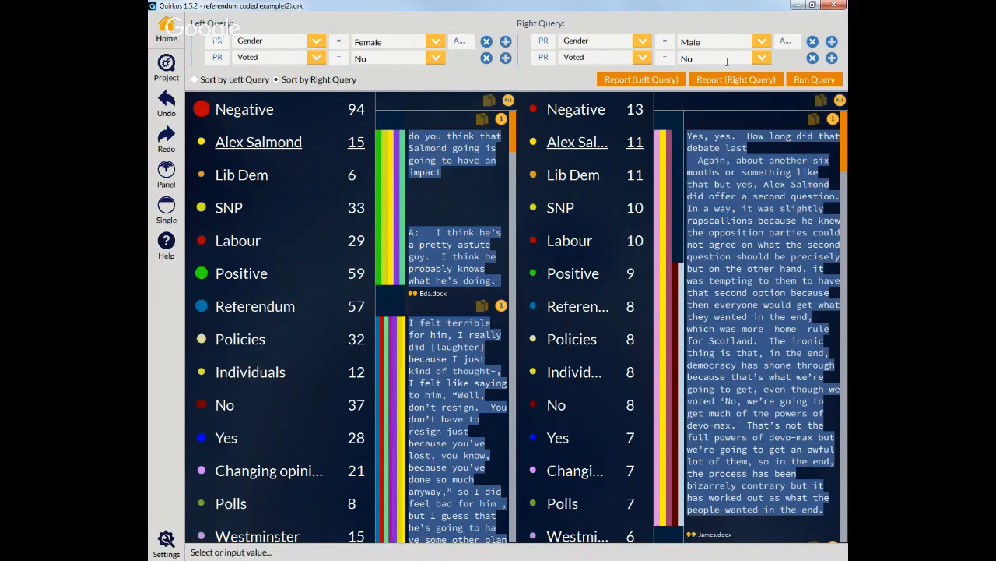
Step: Set the left query's Voted criterion to Yes and the right query's Gender to Female
click(436, 58)
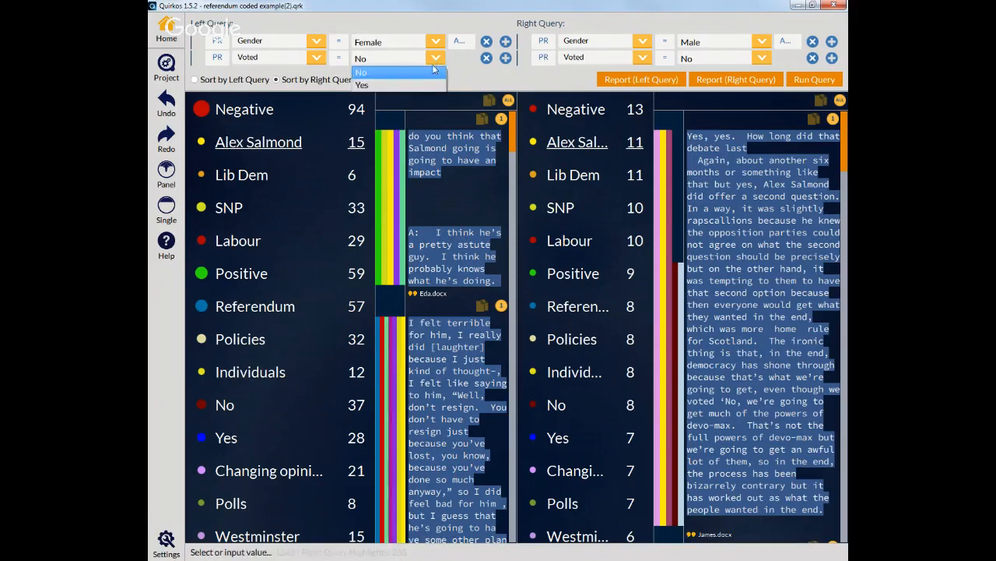
click(413, 84)
click(761, 41)
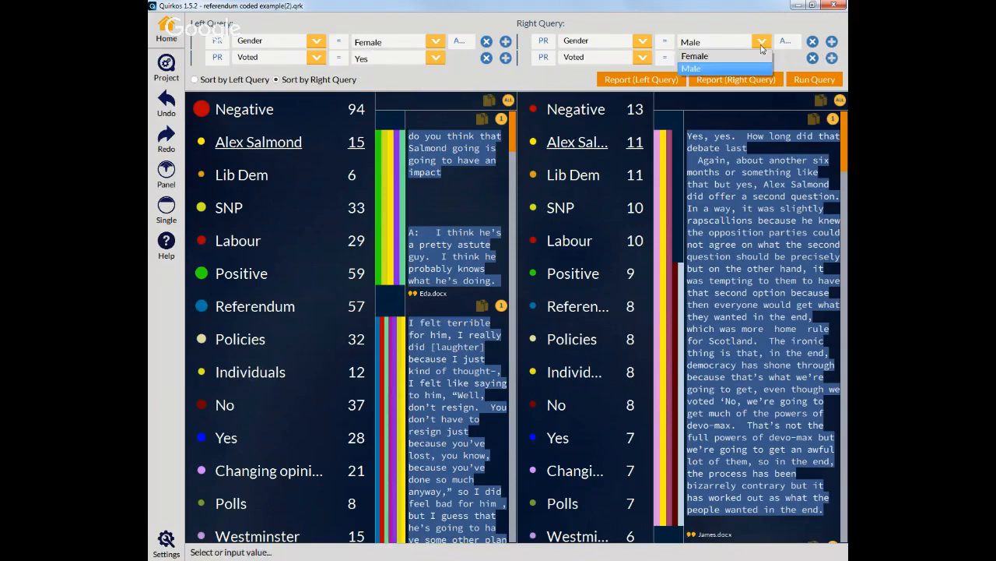
click(754, 60)
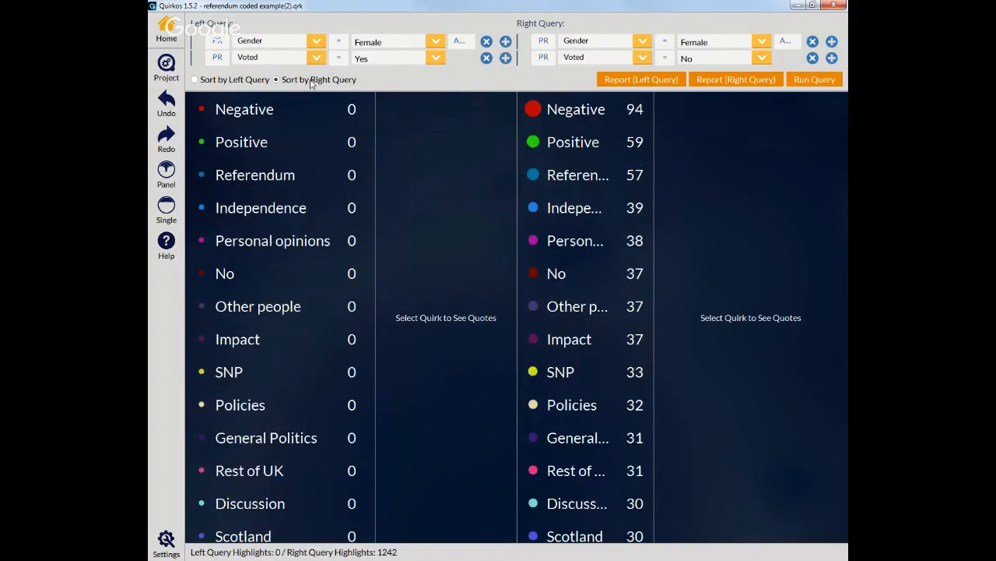
Step: Rerun the query sorted by the left query and open the Edinburgh quotes in the right results
click(213, 83)
click(814, 79)
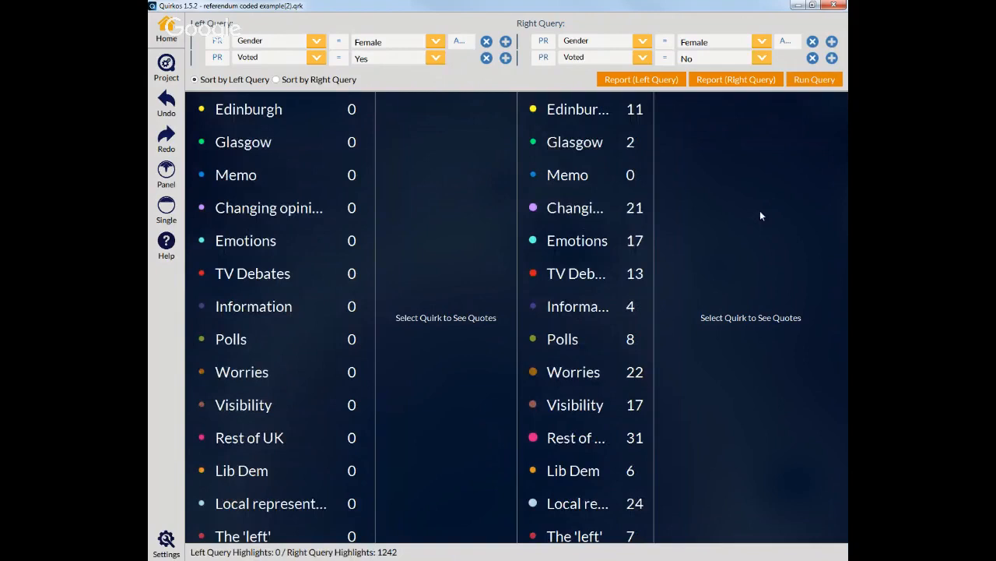
scroll(369, 204, down, 5)
scroll(368, 196, up, 5)
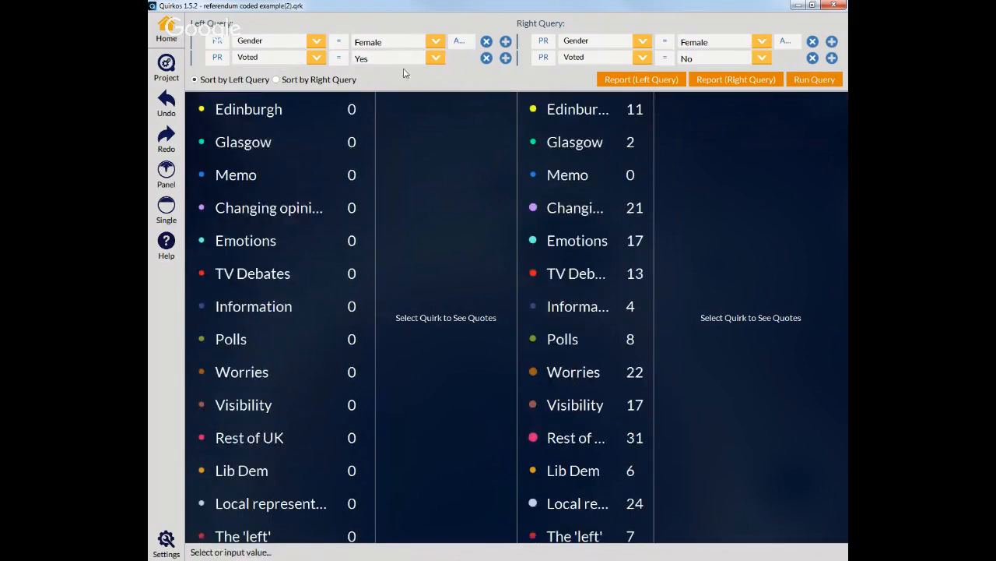
click(581, 114)
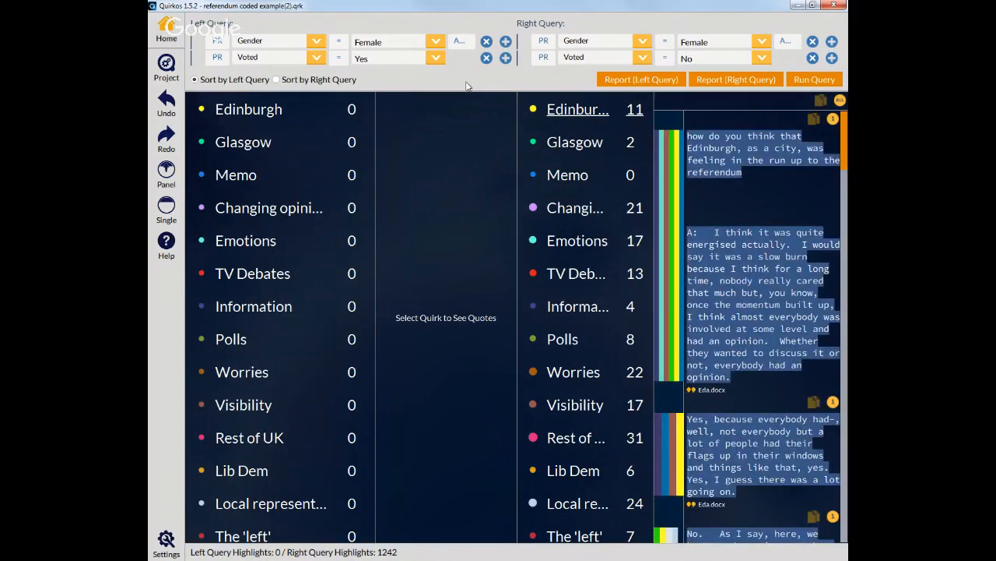
Step: Remove the Voted criteria from both queries, leaving only Gender equal to Female on each side
click(505, 58)
click(505, 73)
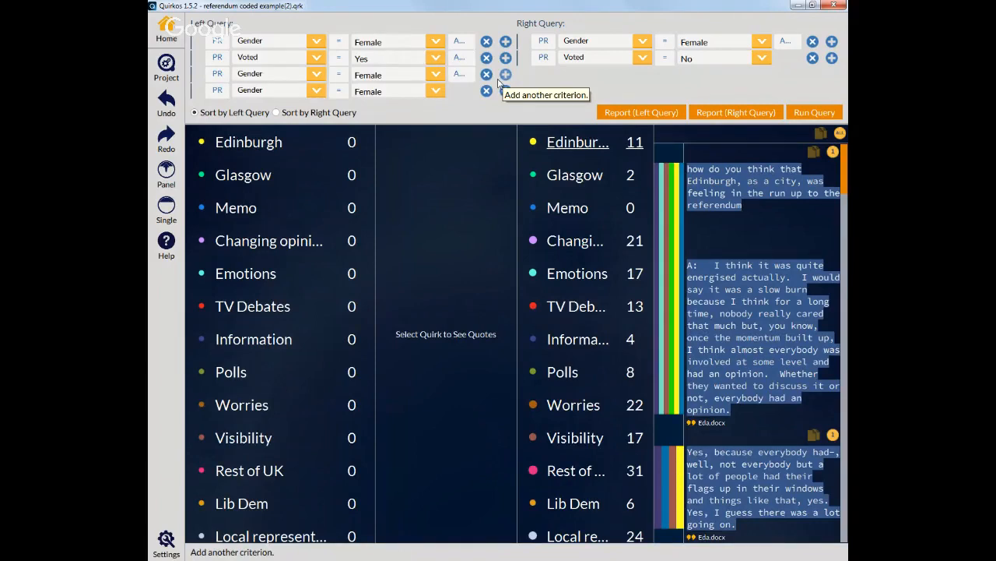
click(486, 91)
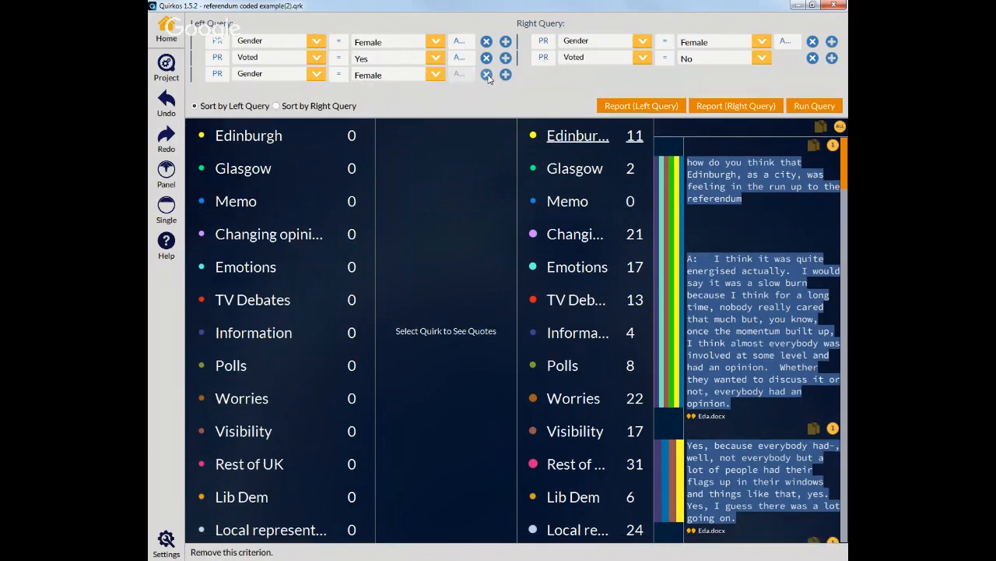
click(488, 75)
click(488, 63)
click(812, 60)
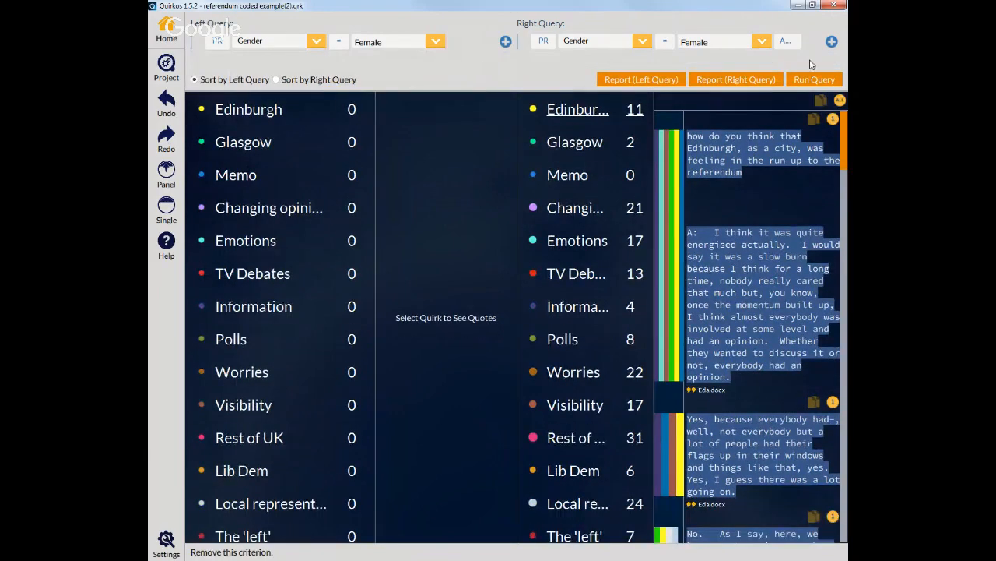
Step: Change the left query to Highlight Author equal to Daniel and run the query
click(217, 43)
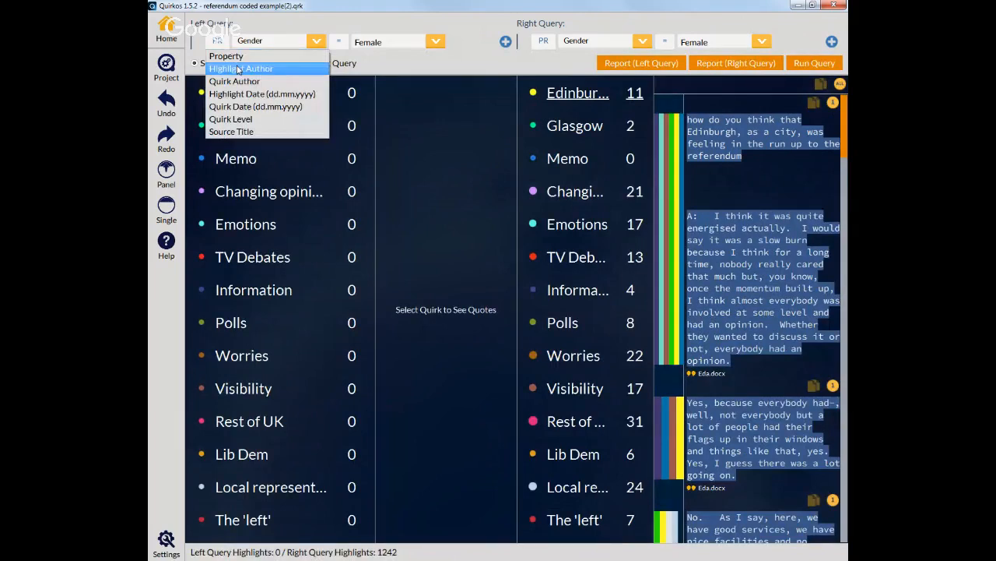
click(239, 69)
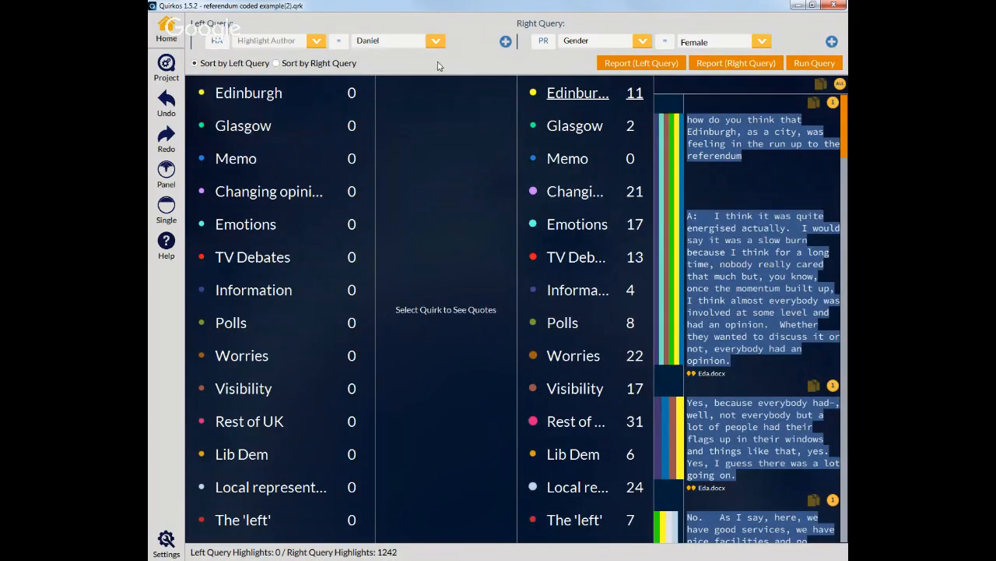
click(435, 42)
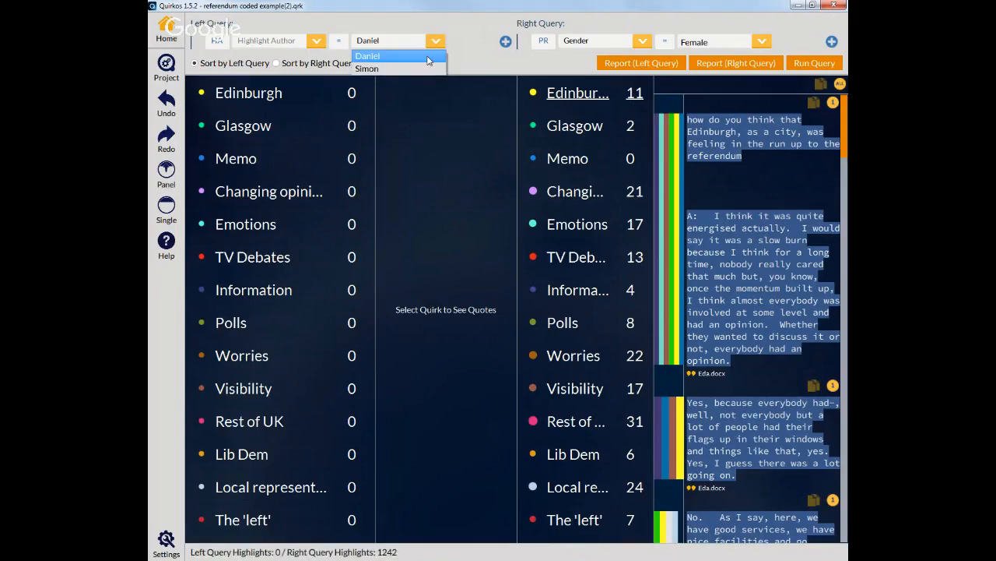
click(426, 60)
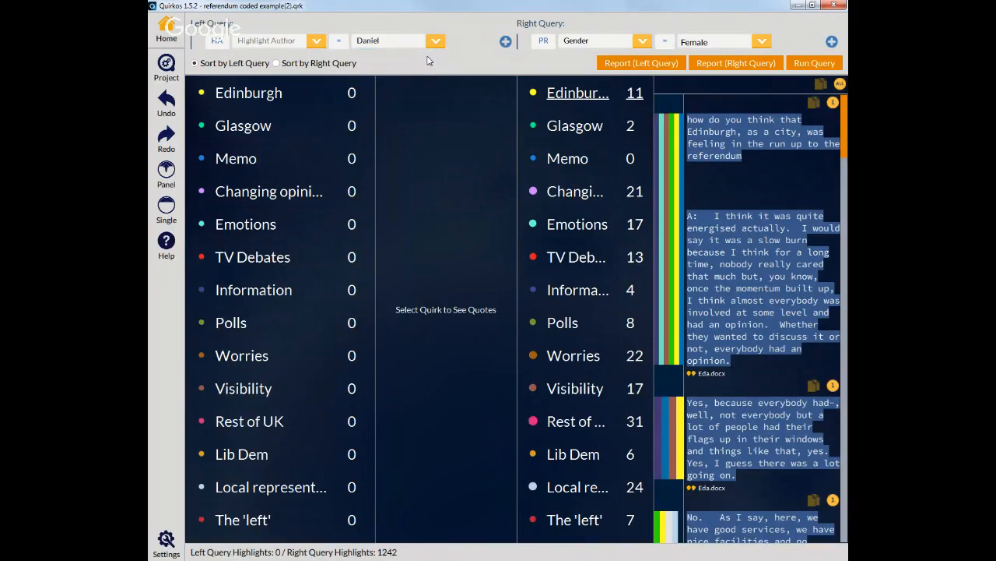
click(813, 63)
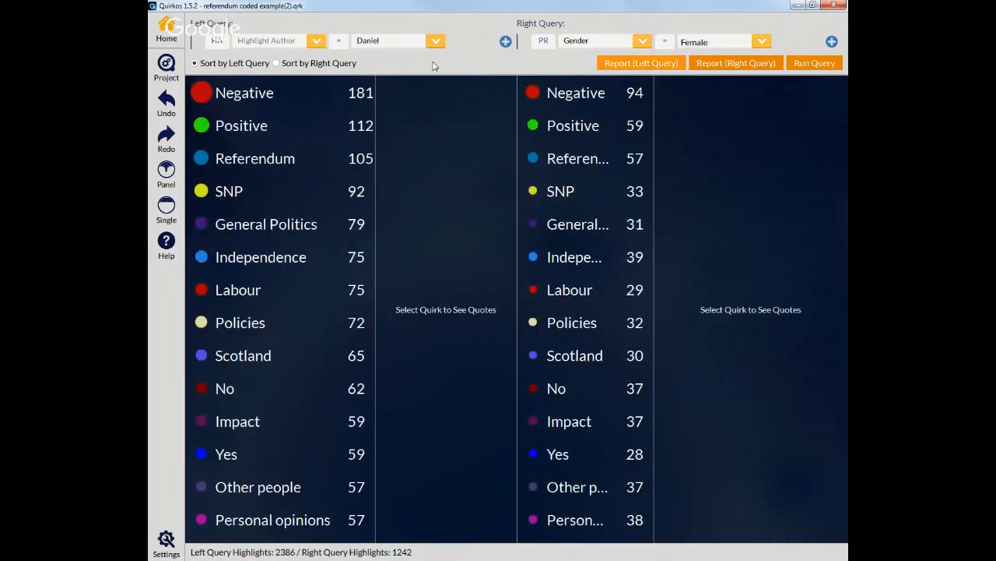
Step: Change the left query's criterion to Source Title equal to 1: Eda.docx
click(263, 43)
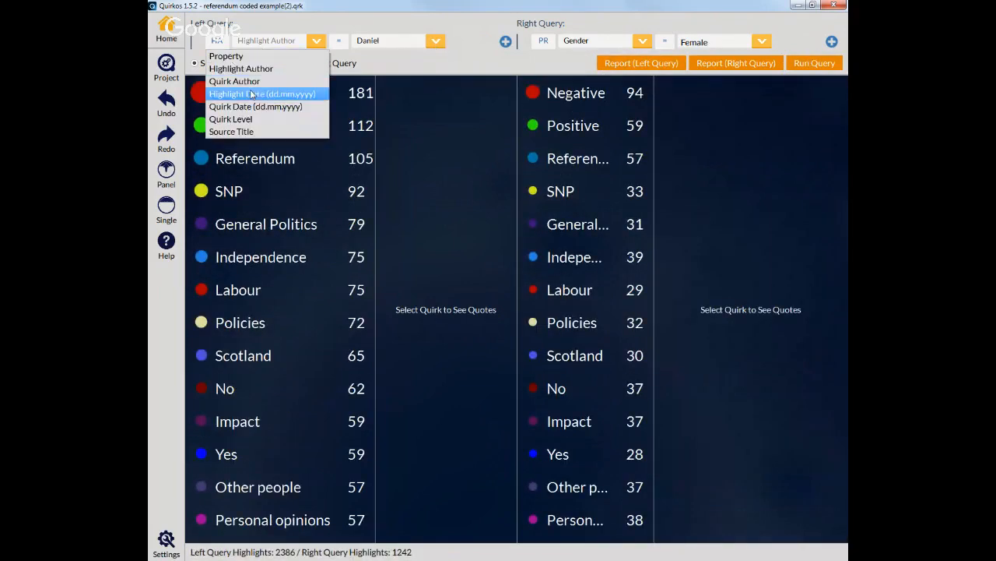
click(279, 132)
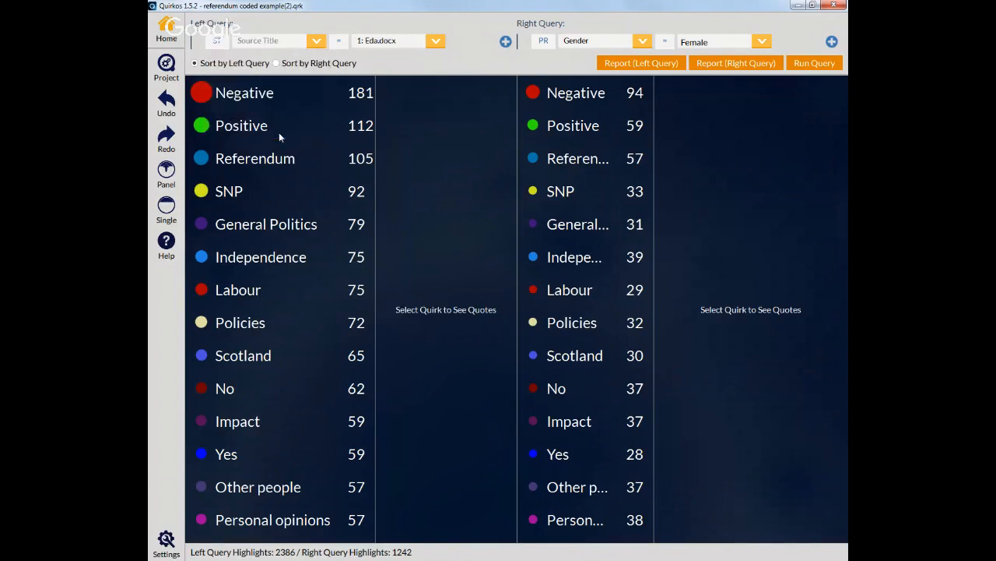
click(436, 43)
click(473, 67)
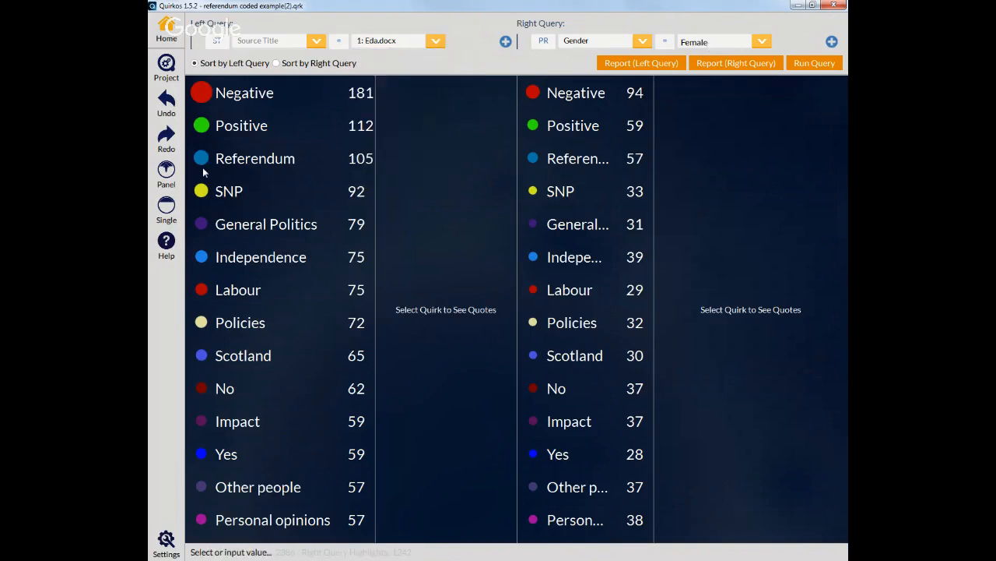
Step: Run the Eda.docx query in single query view and open the Negative quirk's quotes
click(169, 209)
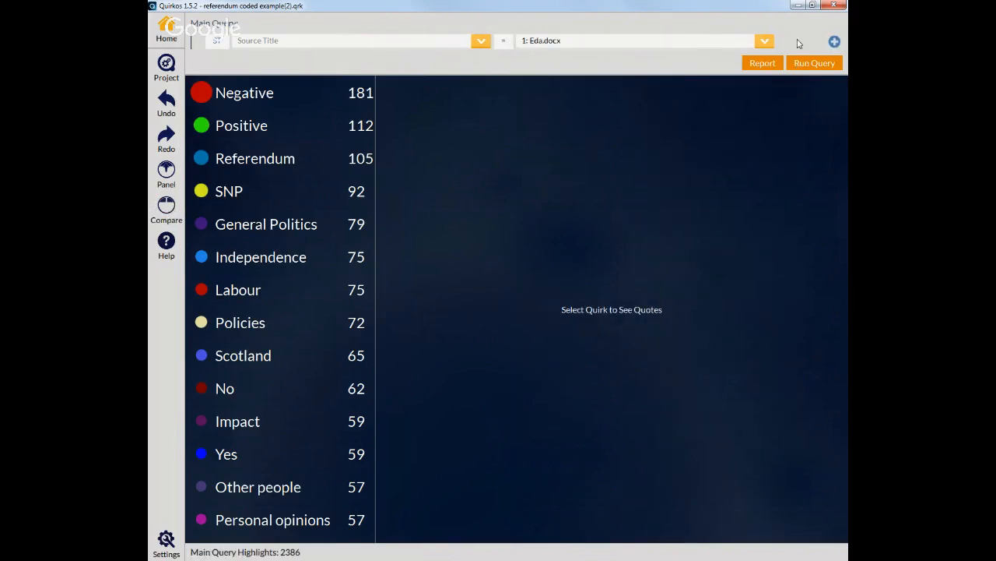
click(811, 62)
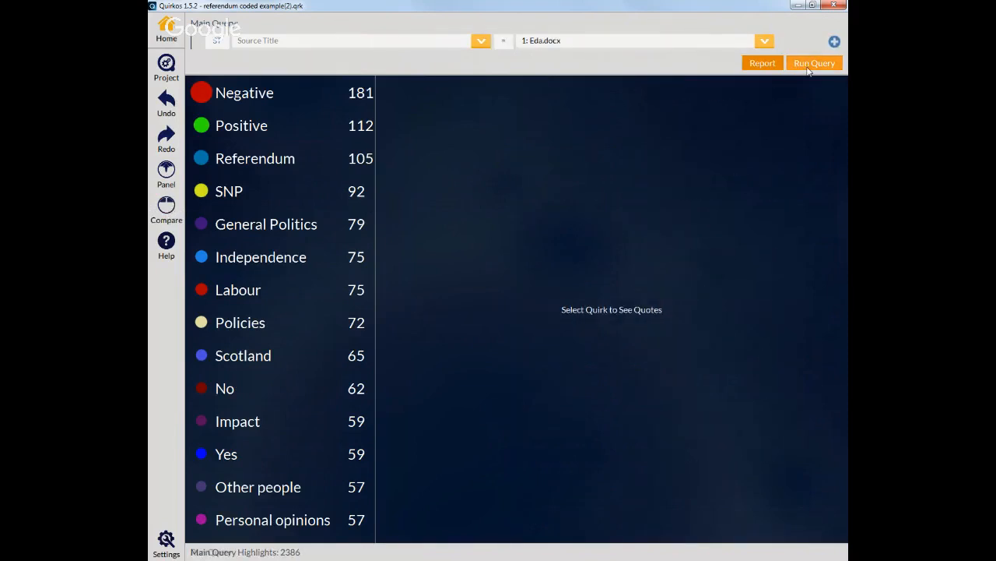
click(253, 93)
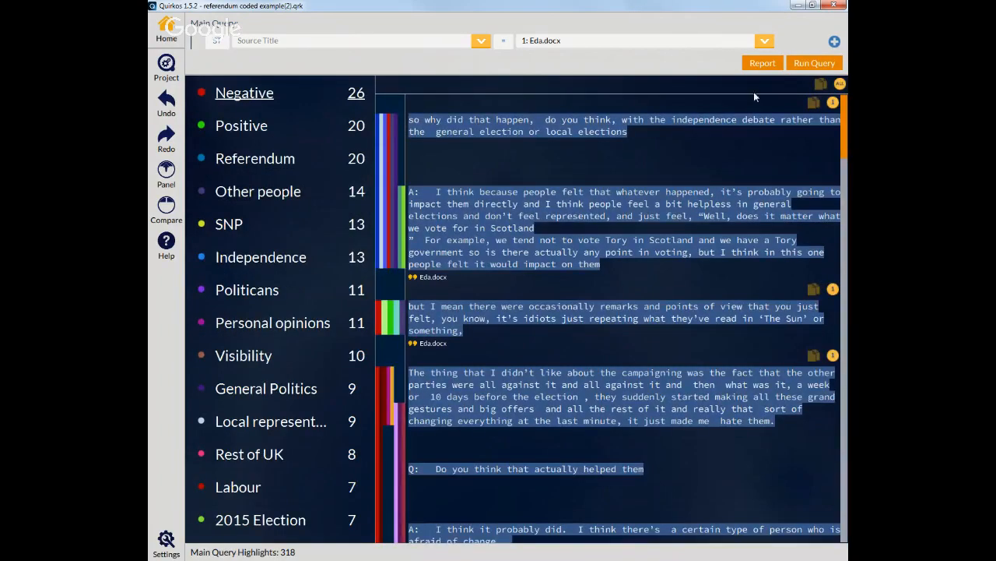
Step: Set the source title to 7: Helen.docx and run the query again
click(764, 42)
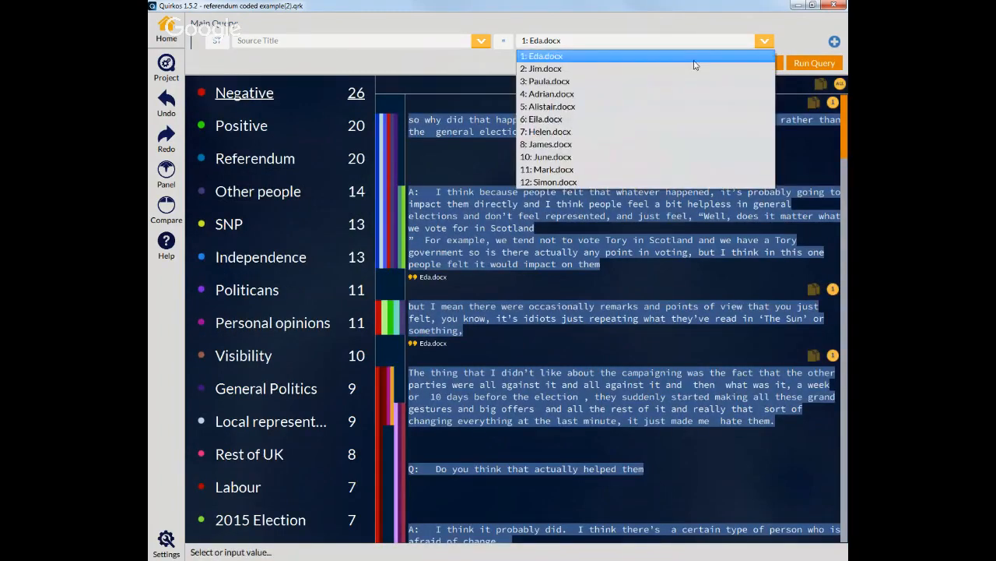
click(646, 135)
click(800, 67)
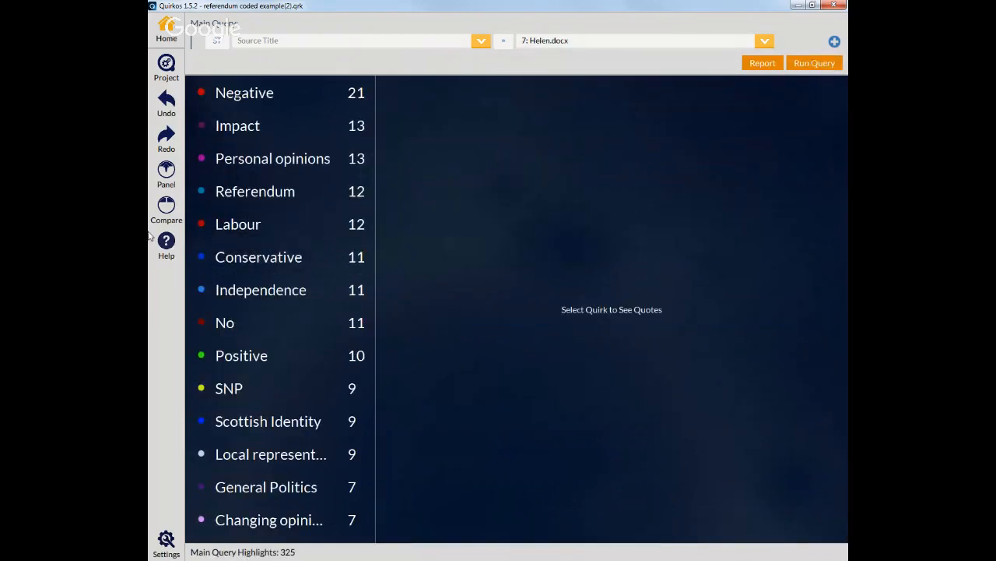
Step: Return to compare view, set the right query to Source Title equal to 4: Adrian.docx and run it
click(166, 208)
click(572, 40)
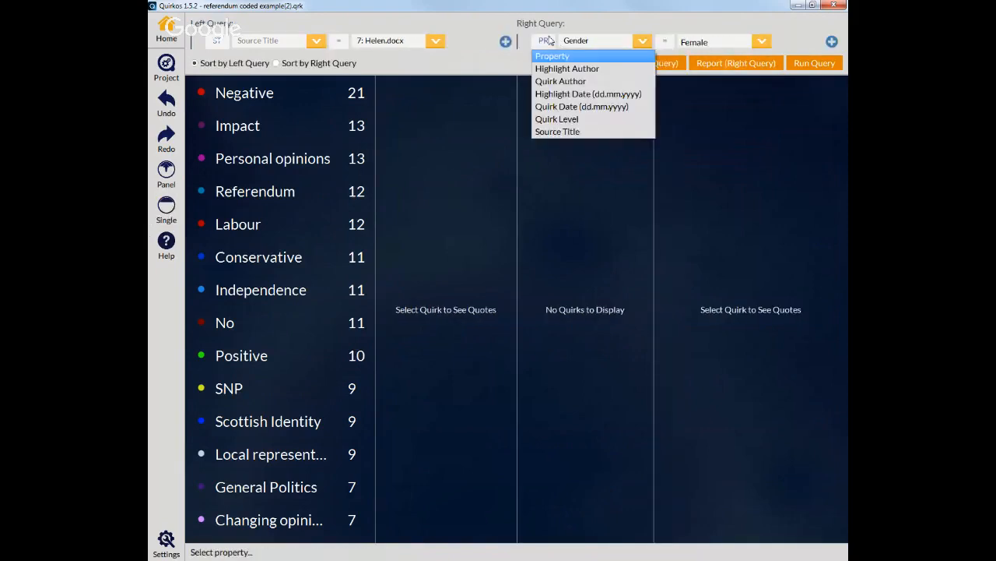
click(590, 132)
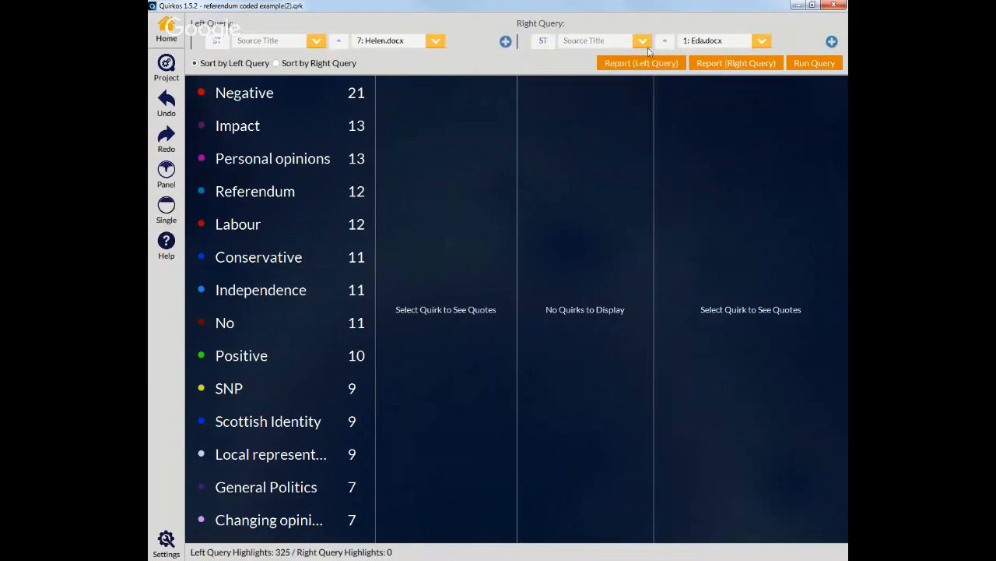
click(762, 41)
click(731, 93)
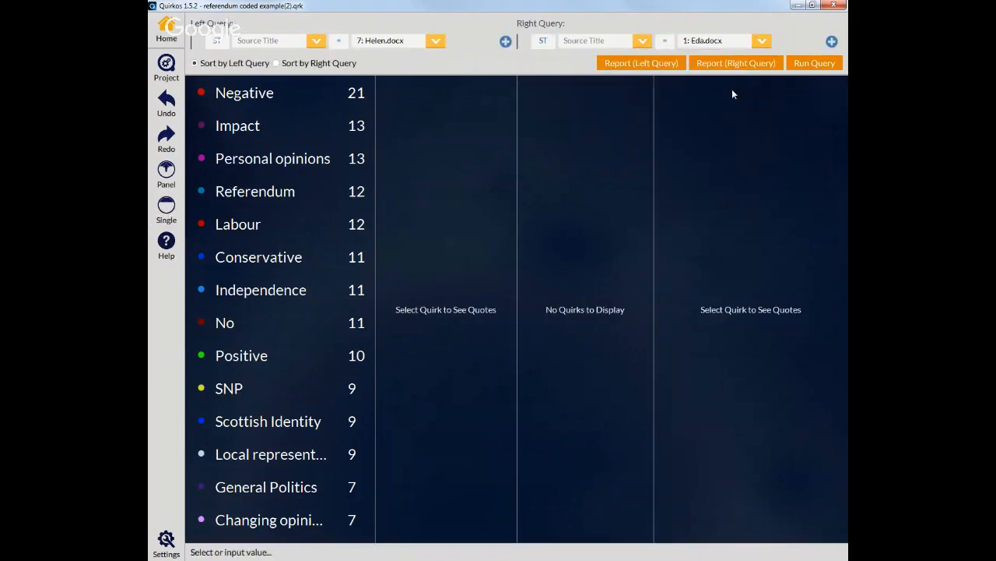
click(818, 64)
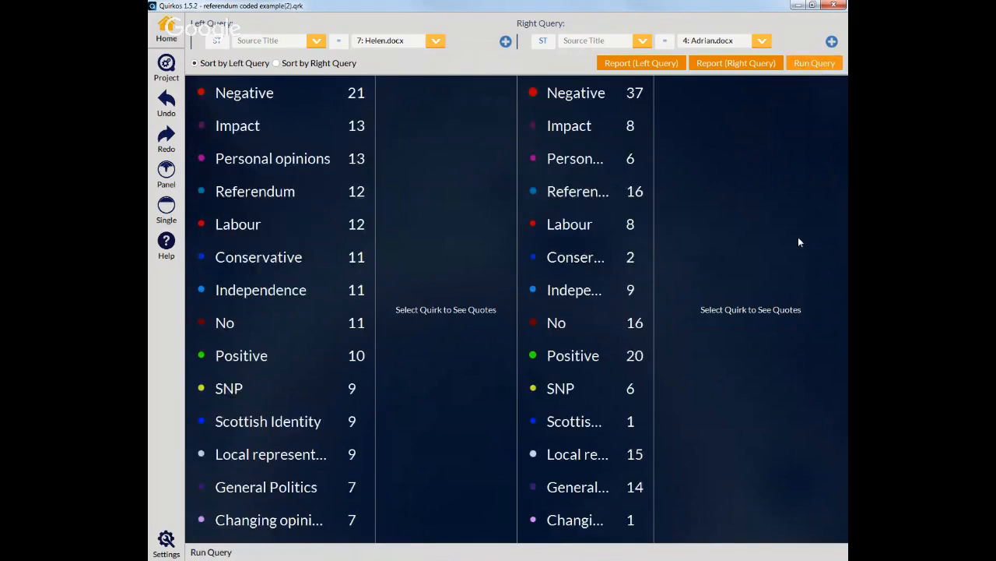
Step: Open the Labour and Independence quotes in both the left and right query results
click(573, 226)
click(311, 230)
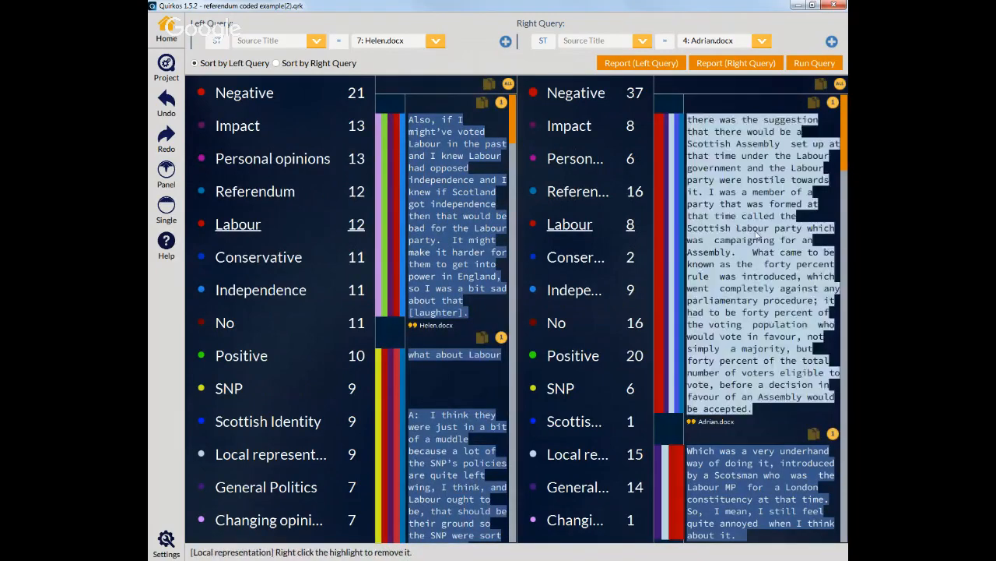
click(321, 291)
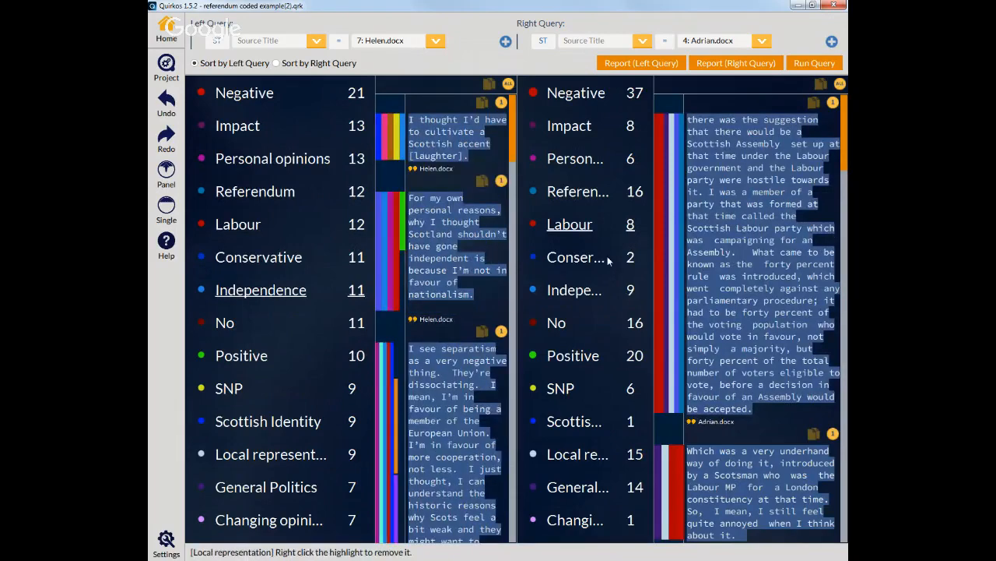
click(576, 290)
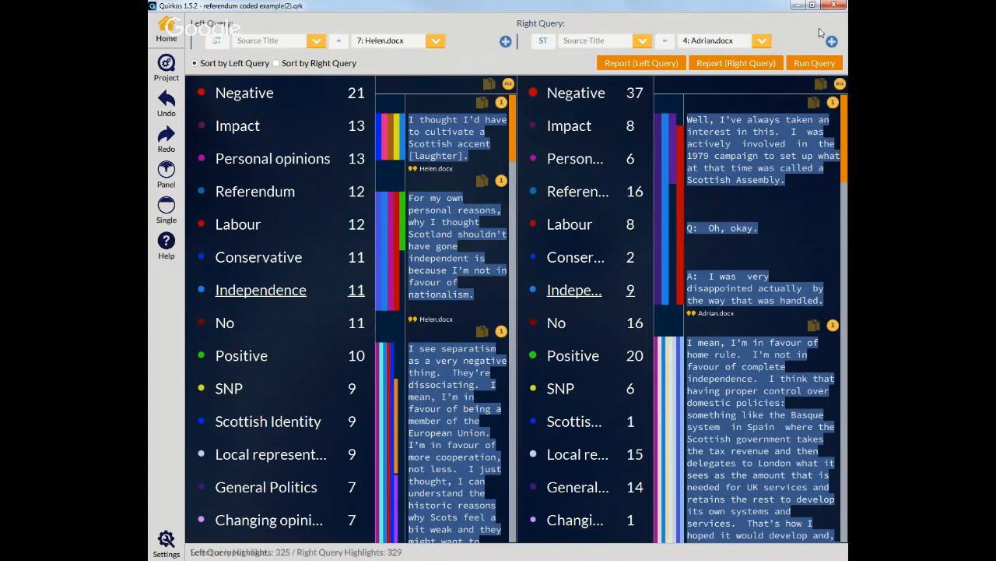
Step: Add an OR criterion Source Title equal to 1: Eda.docx to the left query and run the query
click(506, 40)
click(464, 58)
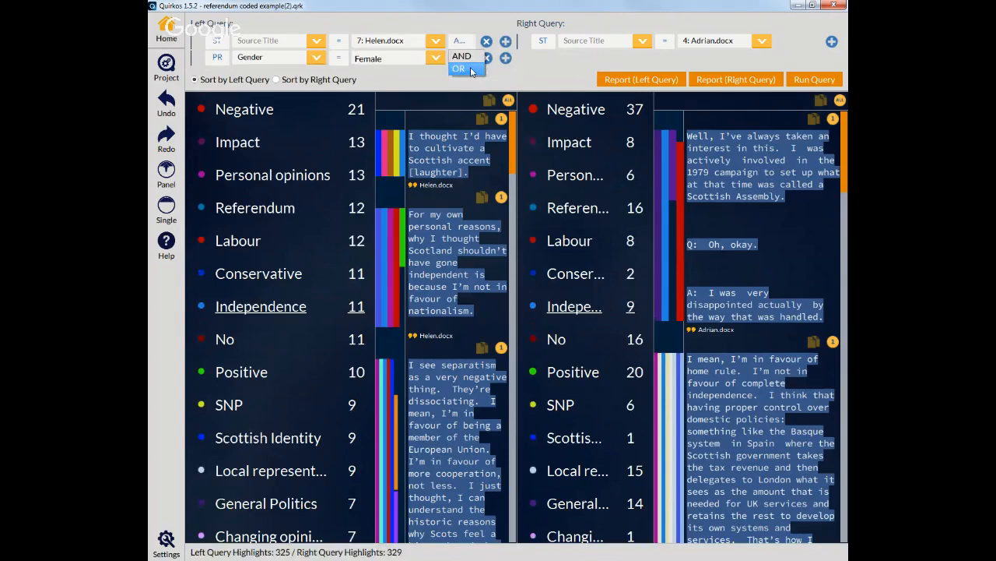
click(470, 67)
click(217, 56)
click(247, 149)
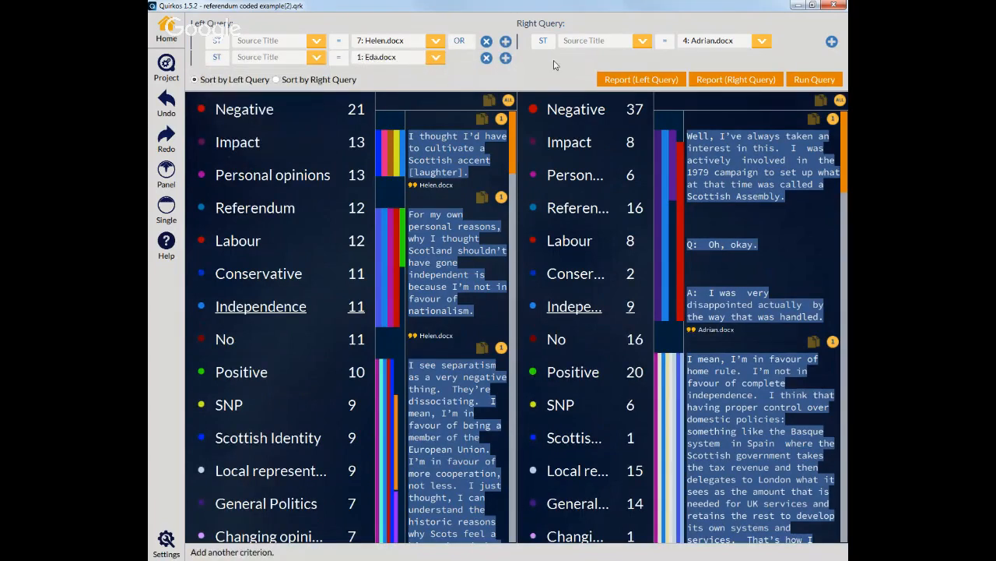
click(819, 79)
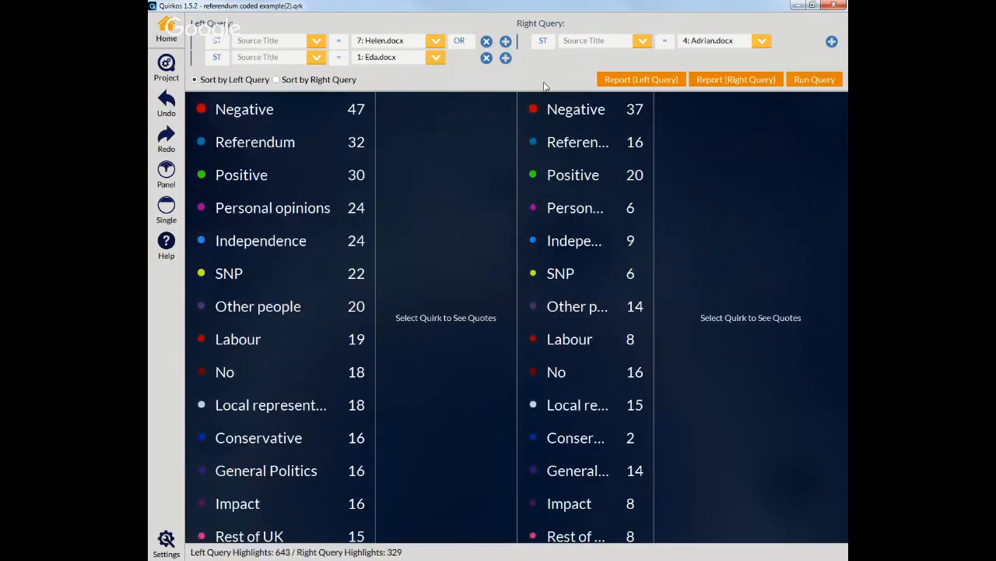
Step: Browse the comparison operators available for both left query criteria
click(345, 44)
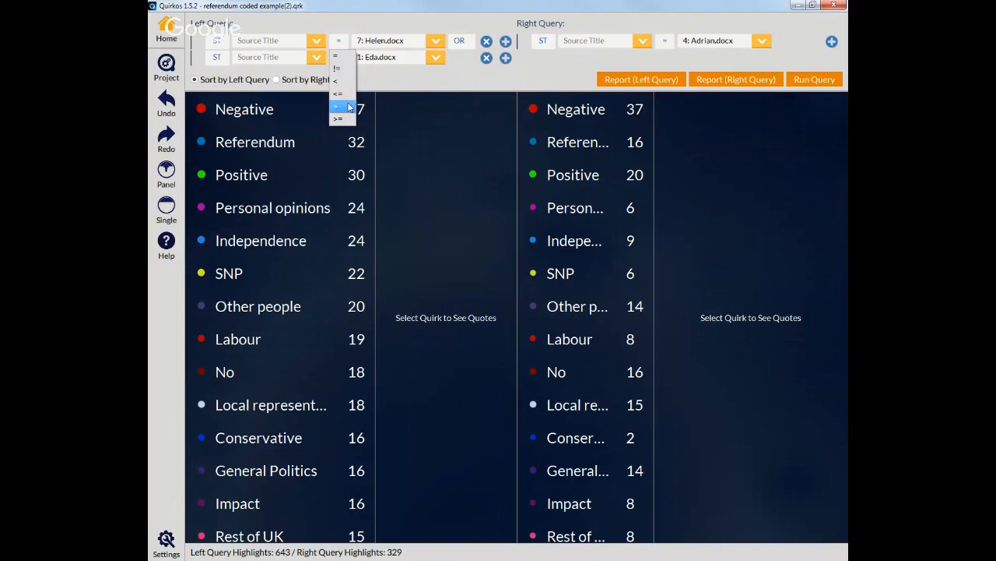
click(392, 89)
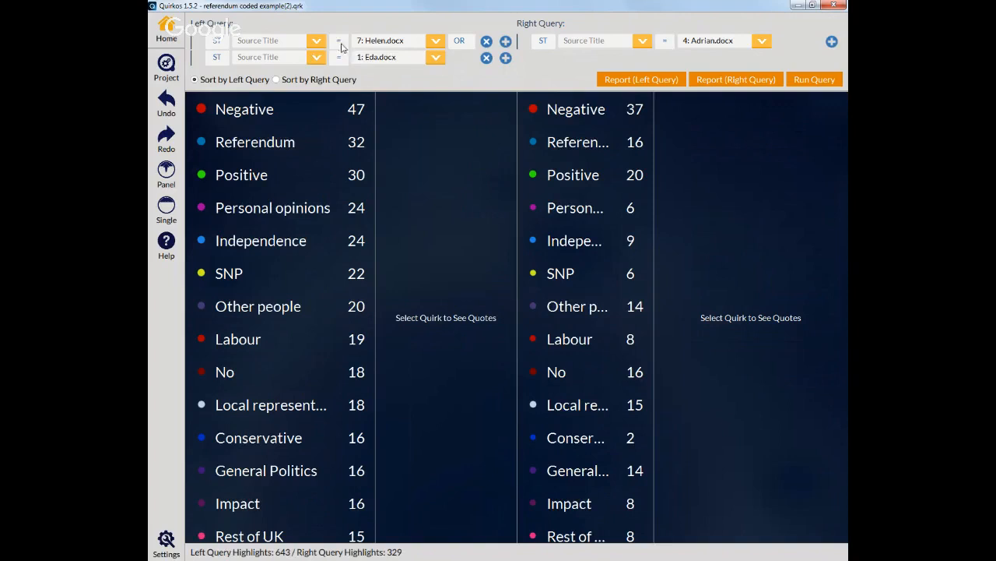
click(340, 57)
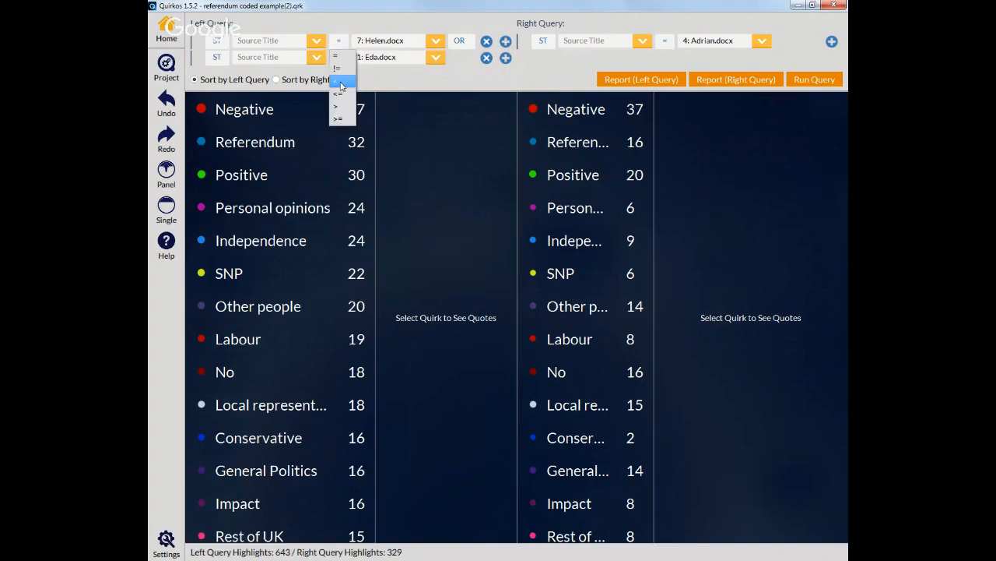
click(398, 84)
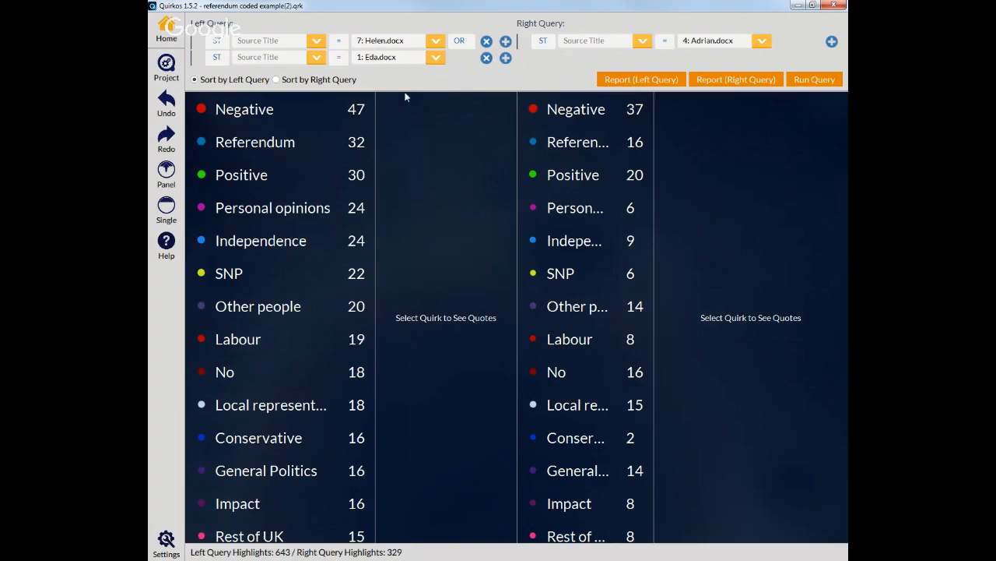
Step: Remove the Eda.docx criterion from the left query and open the Negative quotes in both results
click(487, 59)
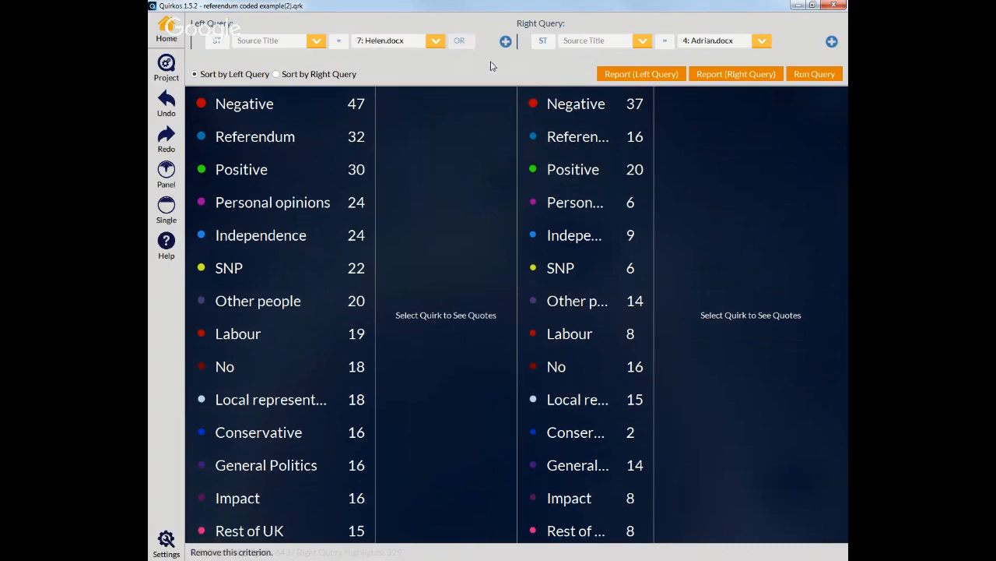
click(238, 98)
click(569, 95)
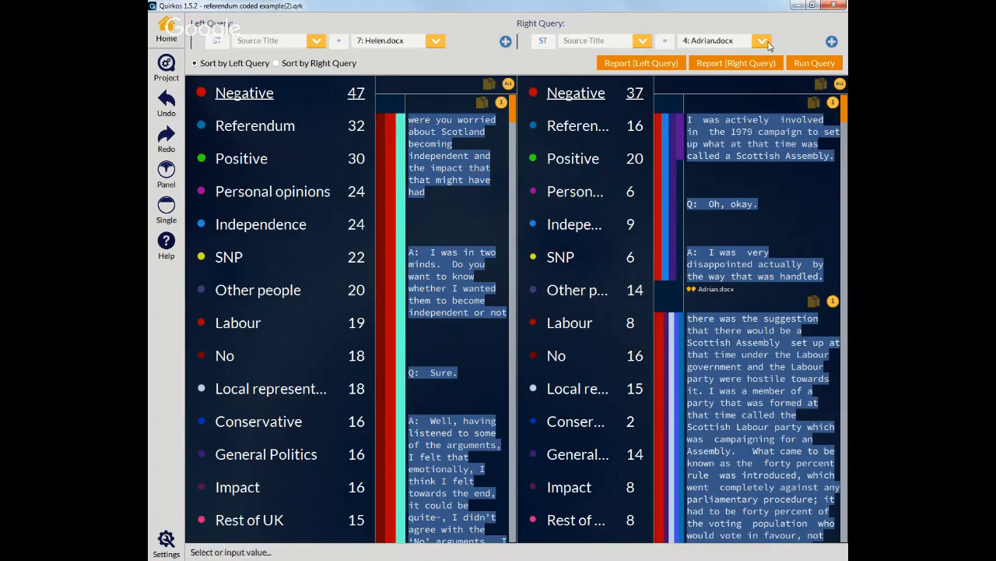
Step: Reset both queries to Gender equal to Female, switching to single view and back to compare view
click(557, 45)
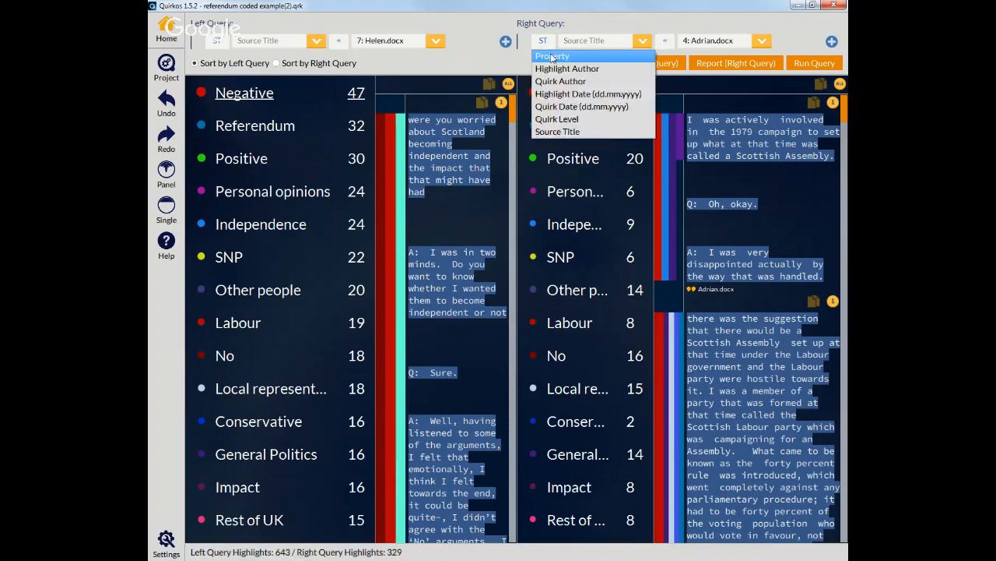
click(576, 131)
click(218, 46)
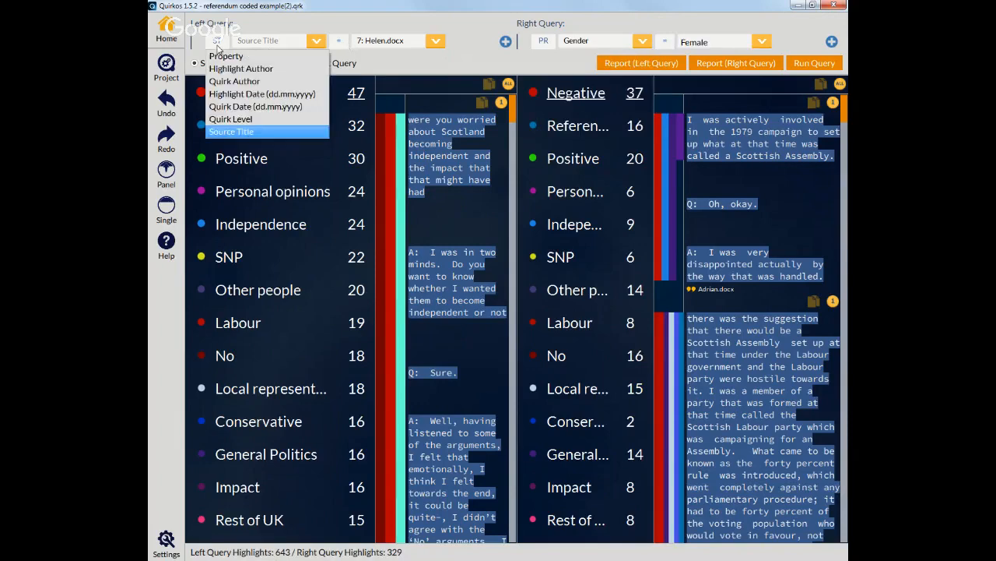
click(168, 212)
click(167, 211)
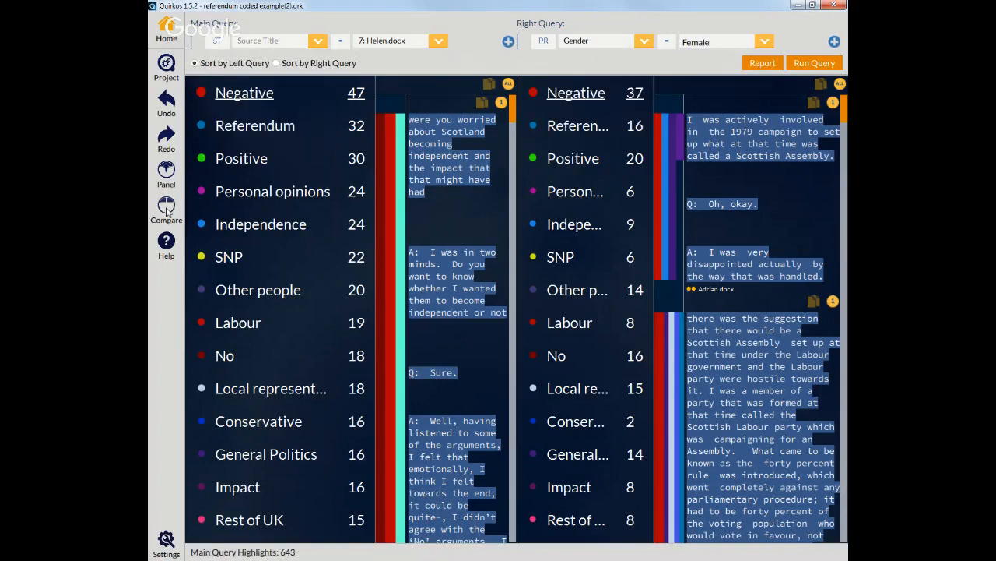
click(166, 210)
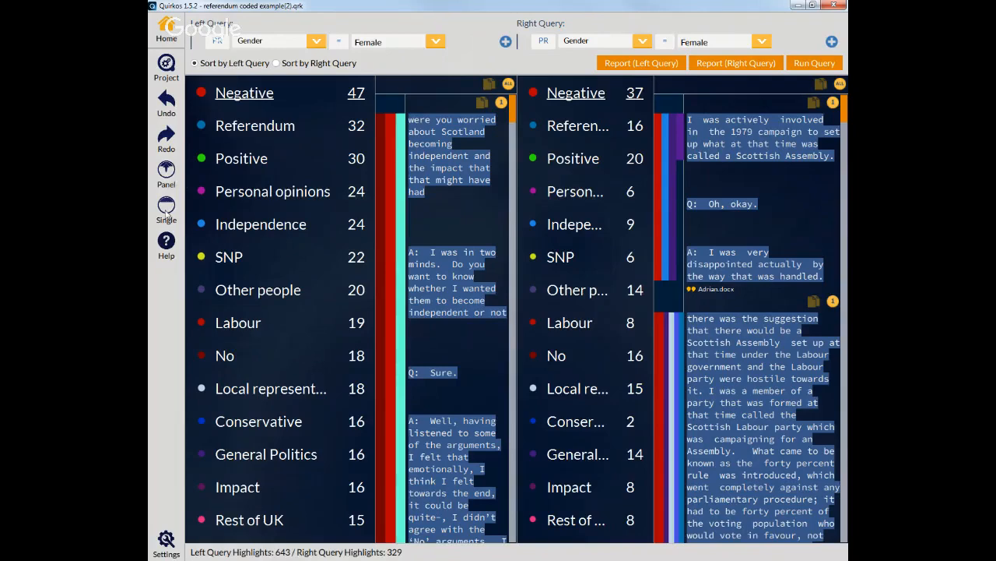
Step: Switch to single view and run the Gender equal to Female query
click(167, 210)
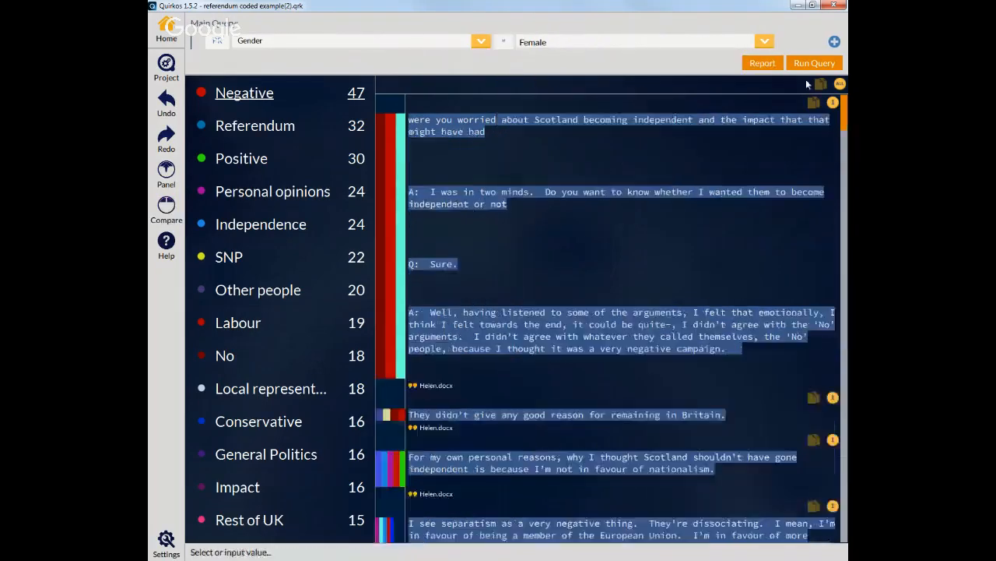
click(802, 60)
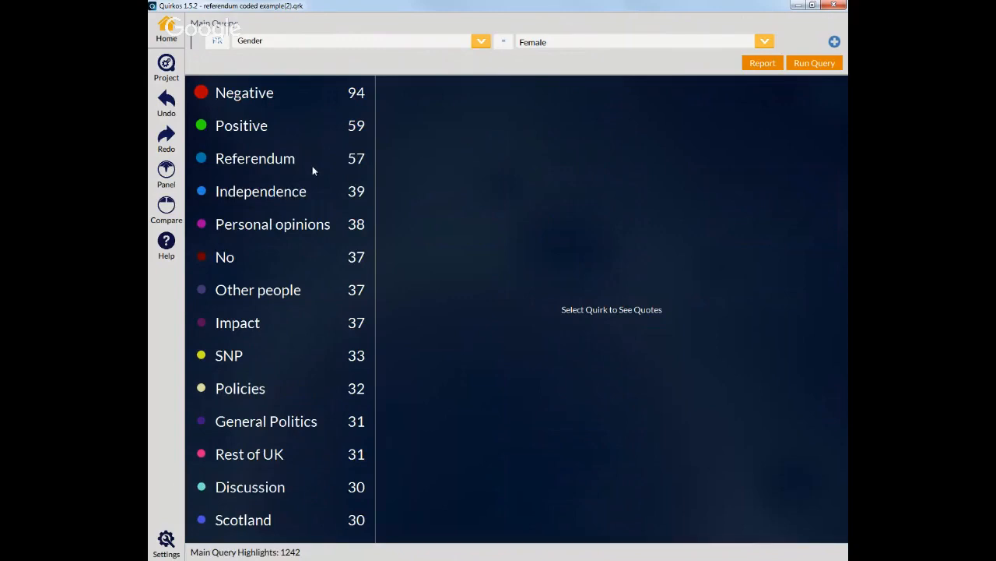
Step: Open the Rest of UK quotes and scroll through them
click(283, 459)
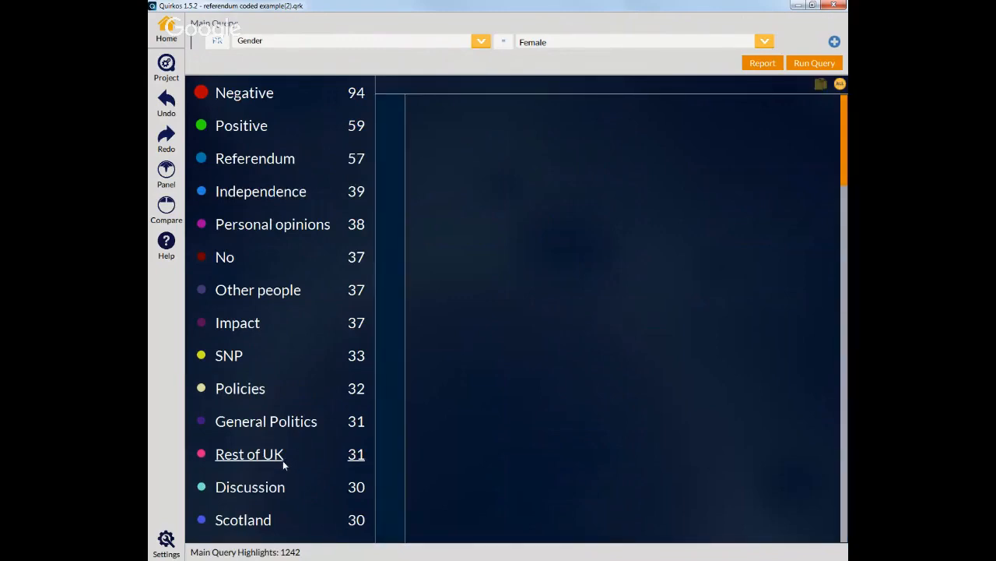
scroll(564, 303, down, 3)
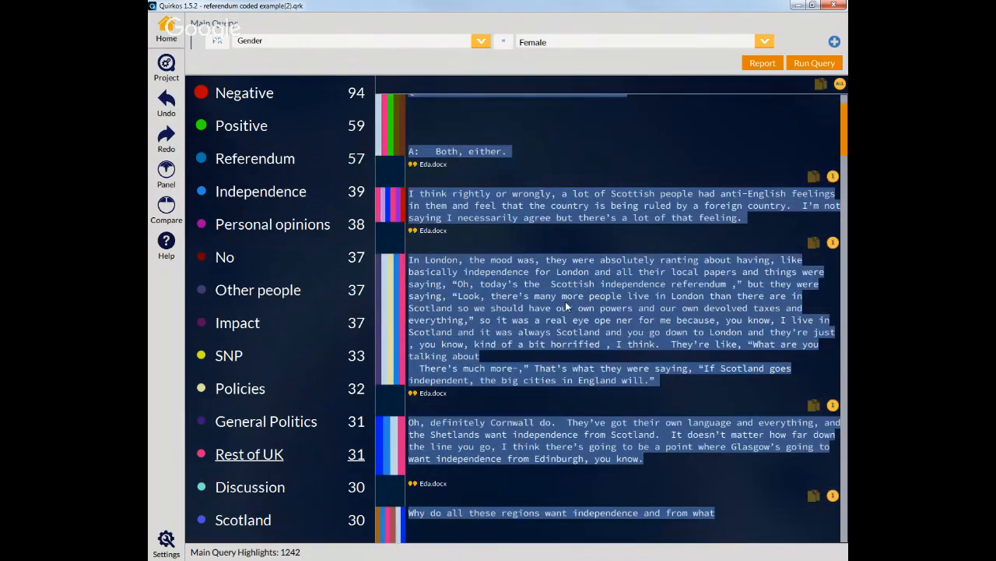
scroll(567, 307, down, 3)
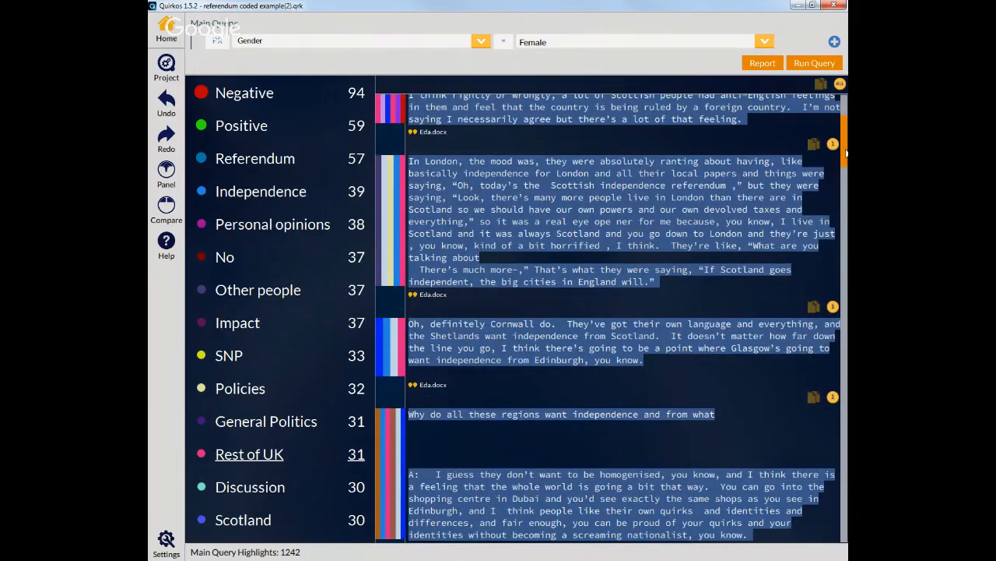
drag(846, 153, 847, 115)
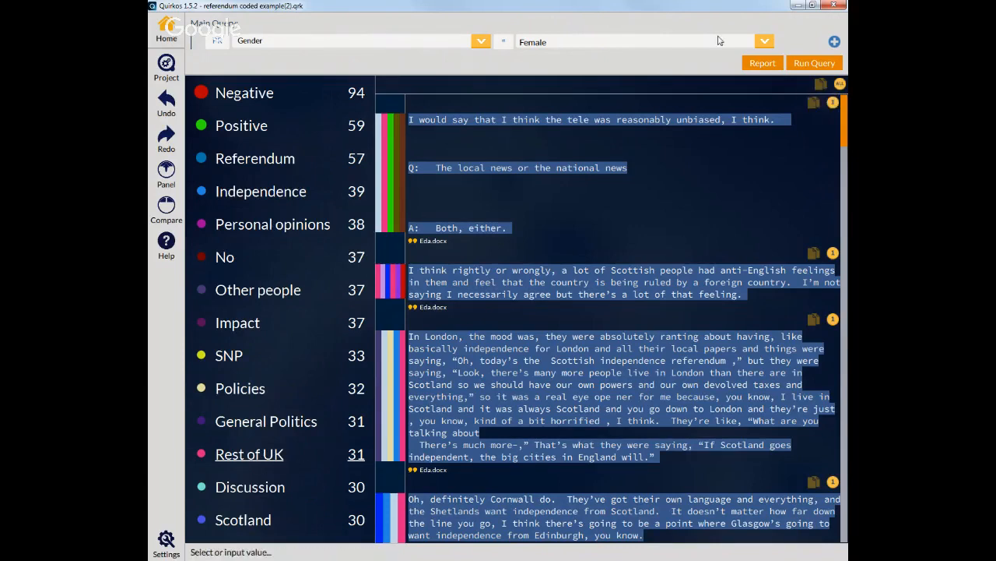
Step: Select all Rest of UK quotes, copy them and paste them into a Word document
click(840, 85)
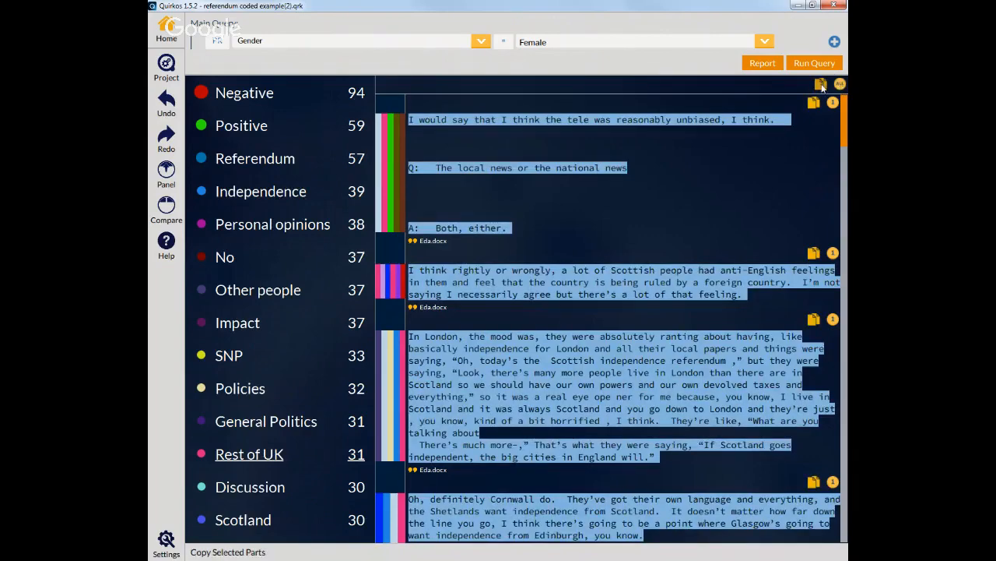
click(822, 87)
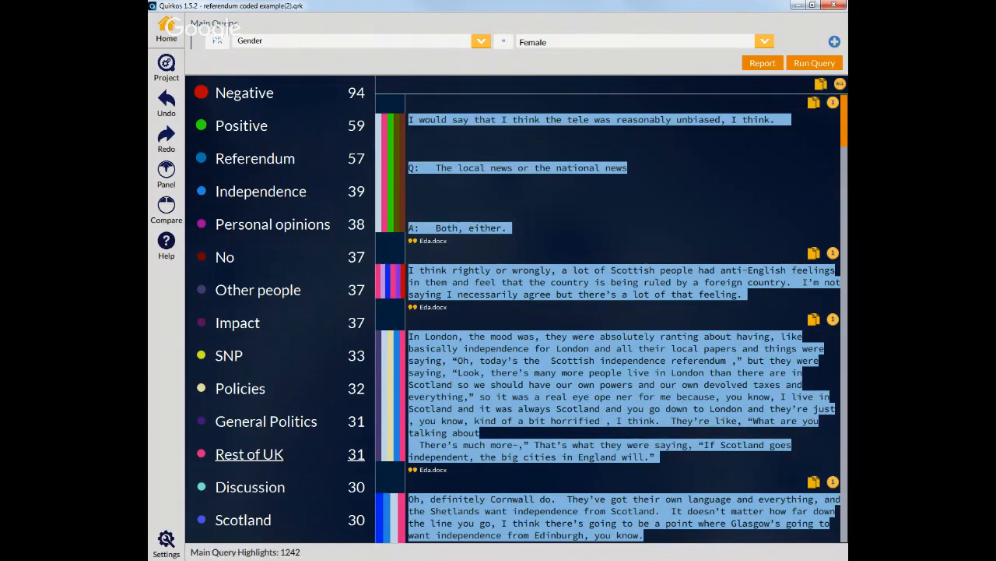
drag(87, 38, 617, 42)
key(ctrl+v)
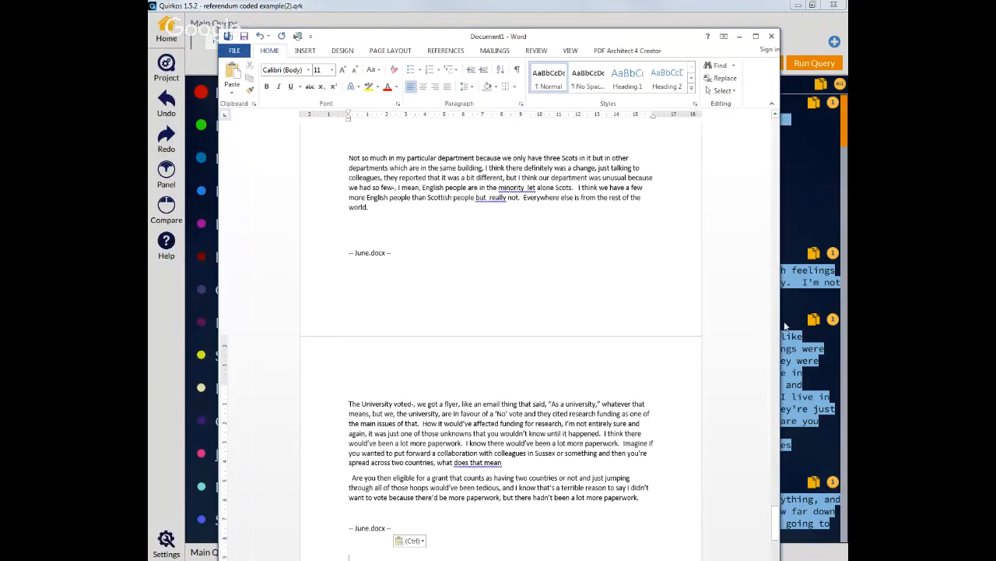
Step: Review the pasted quotes and their source document labels in the Word document
drag(774, 529, 763, 109)
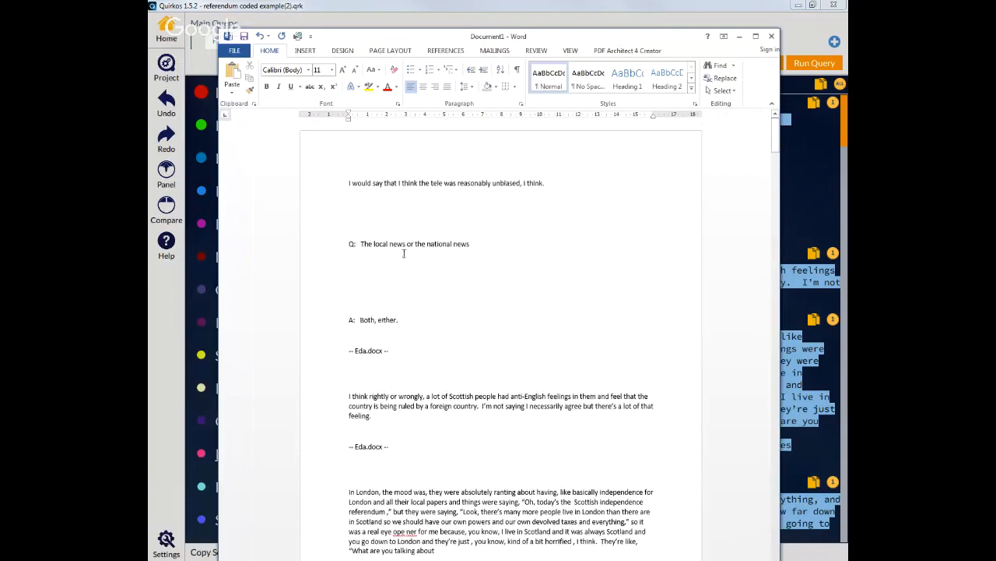
scroll(478, 406, down, 5)
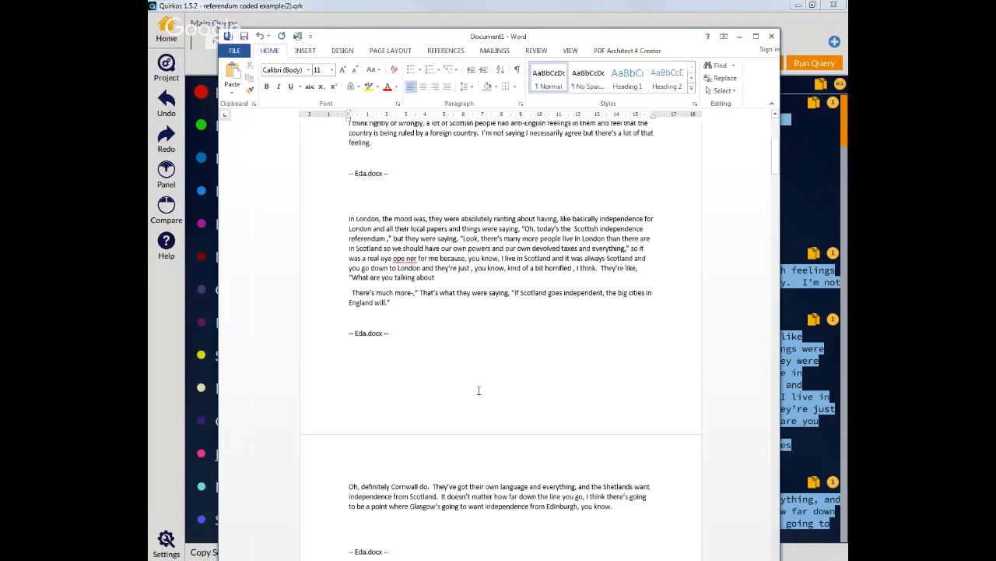
scroll(479, 390, down, 8)
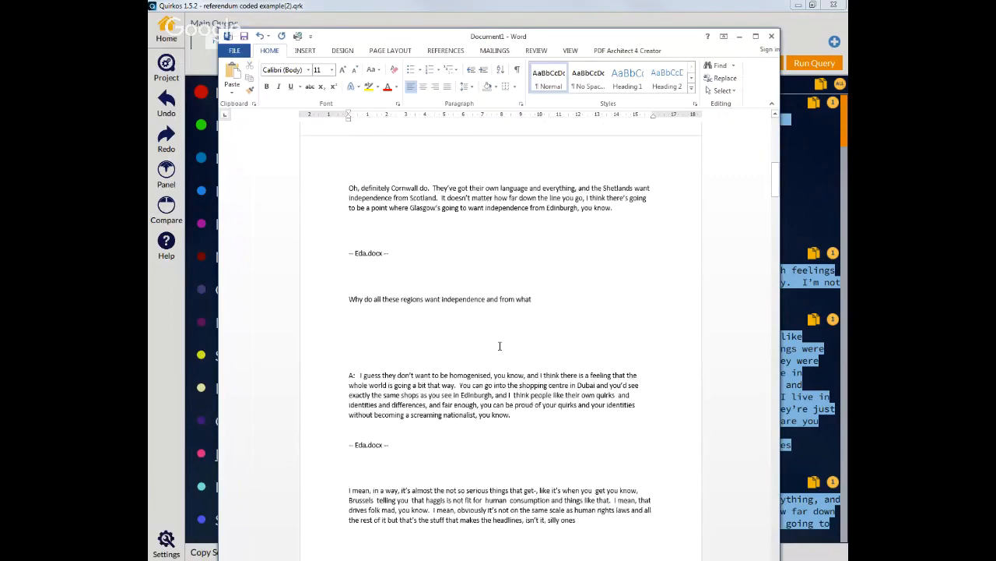
scroll(499, 345, down, 9)
triple_click(354, 282)
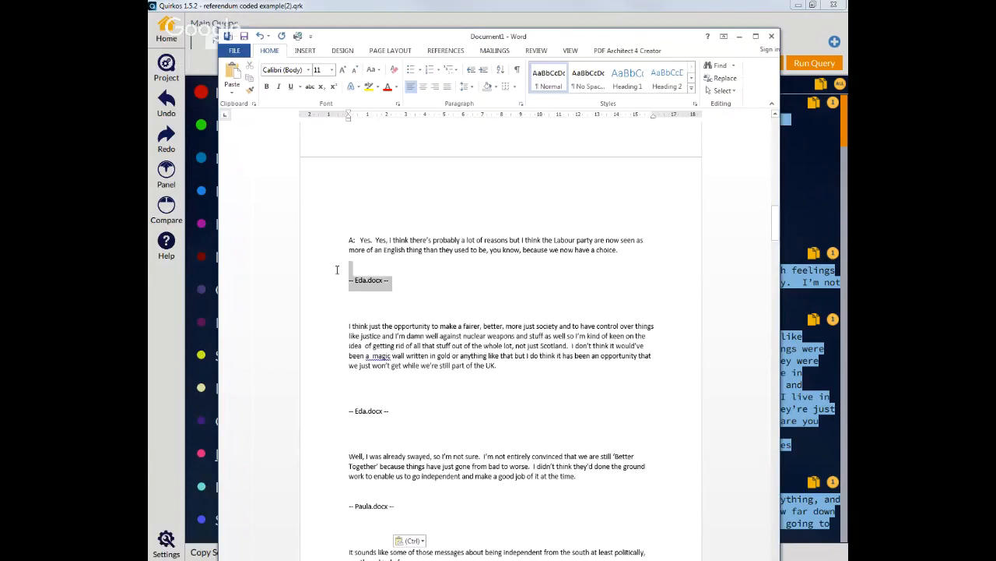
click(406, 287)
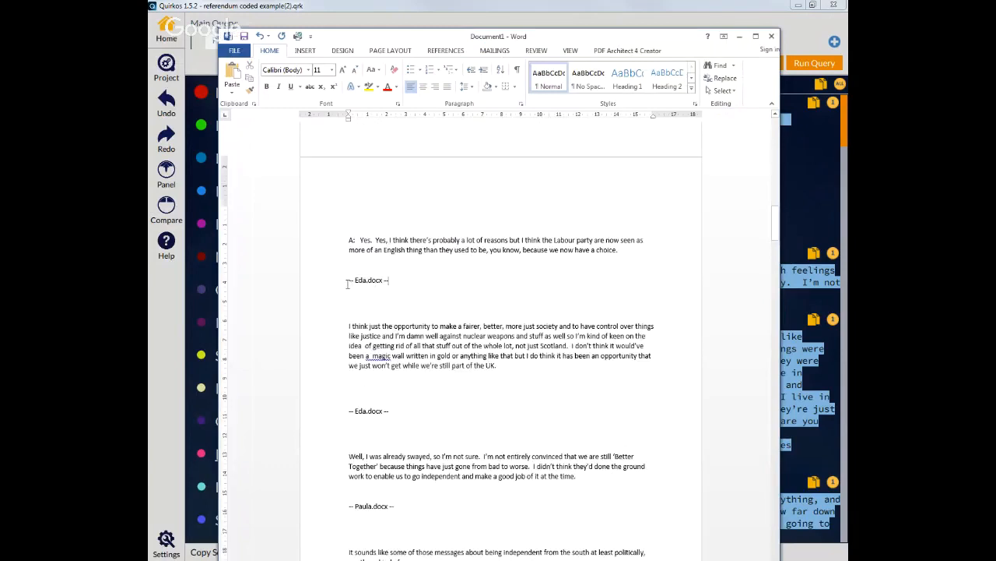
drag(348, 284, 422, 285)
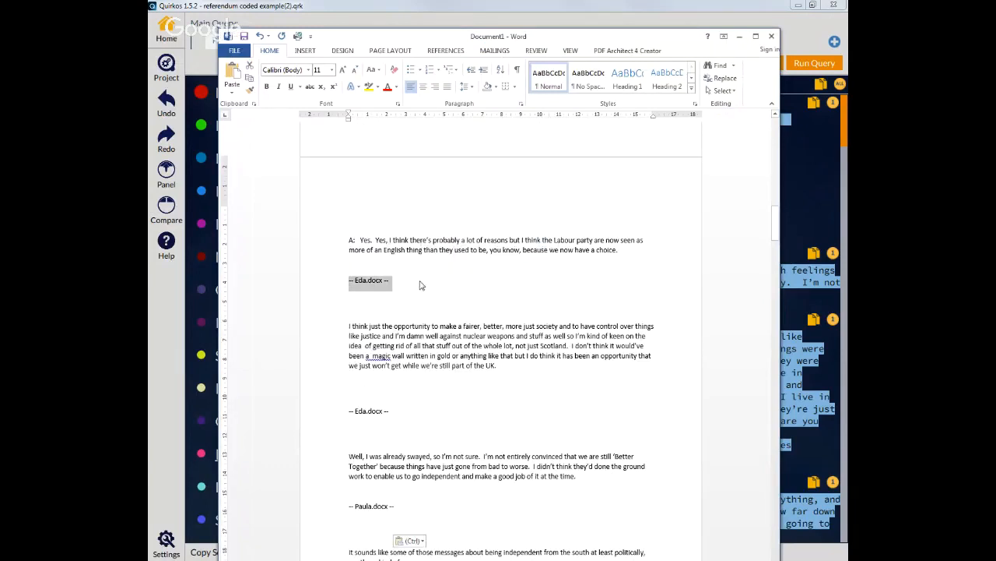
click(410, 282)
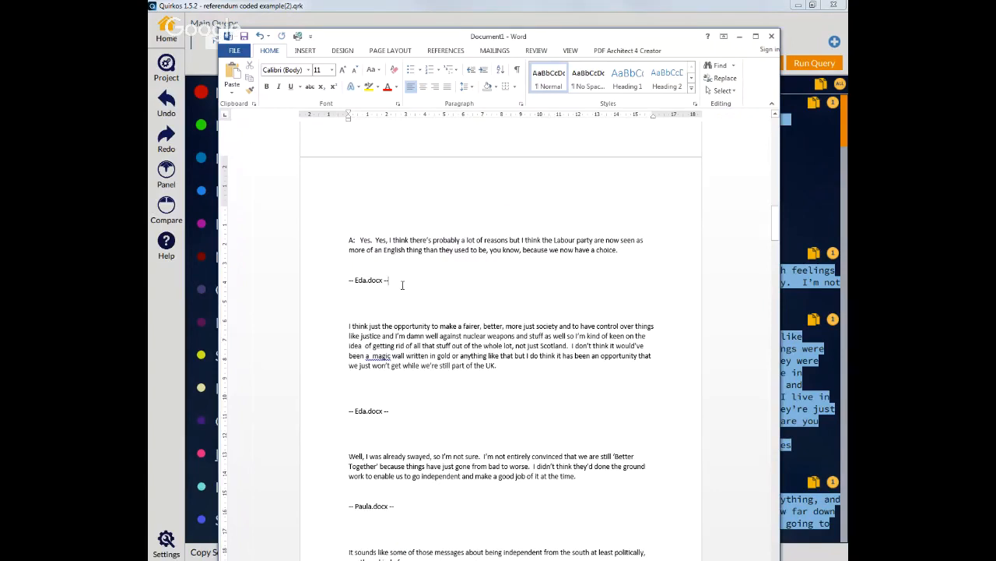
drag(776, 221, 808, 478)
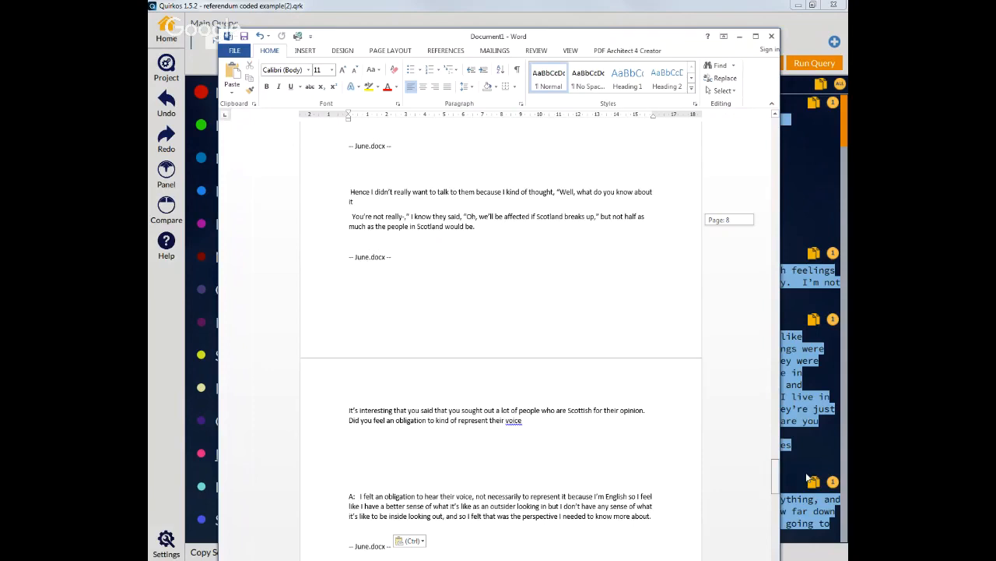
Step: Minimize the Word document after cancelling its close prompt
click(771, 36)
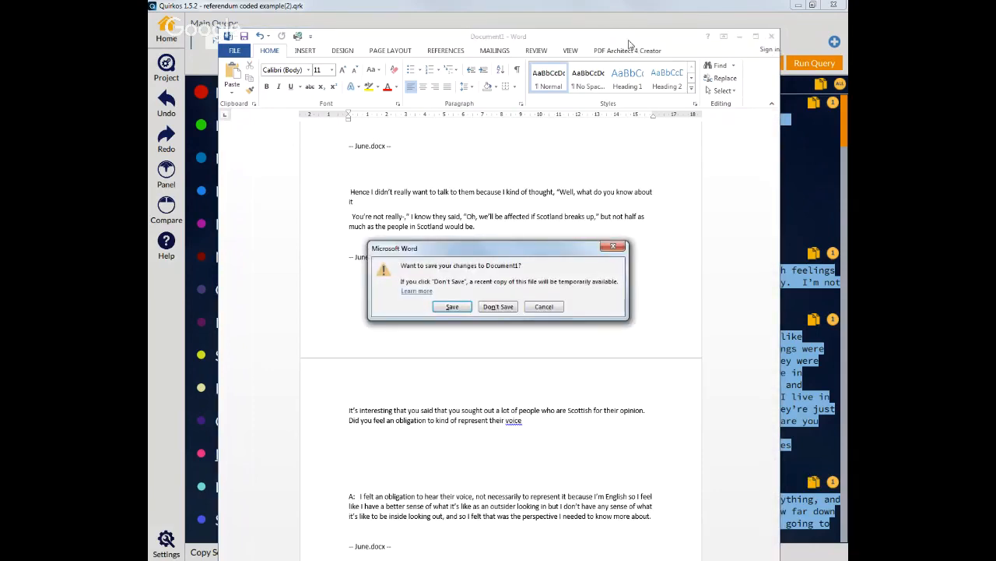
click(544, 307)
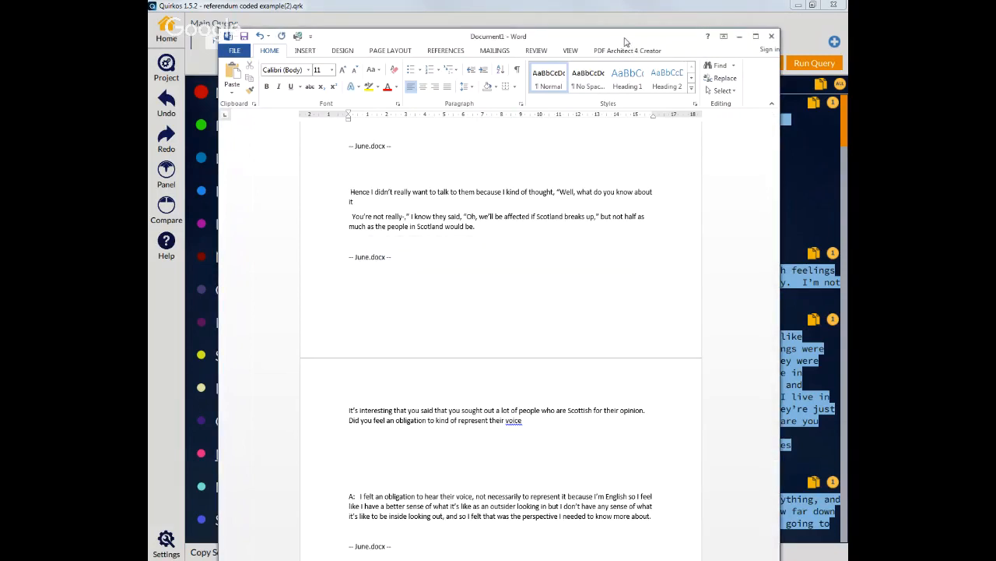
click(739, 36)
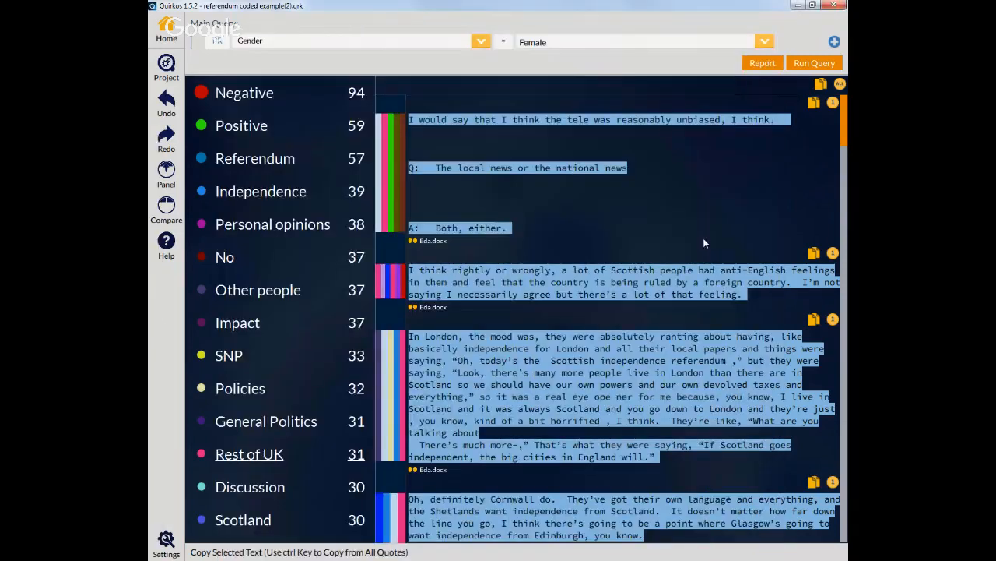
Step: Deselect all quotes, select only three Rest of UK quotes, copy them and paste into a new Word document
click(839, 85)
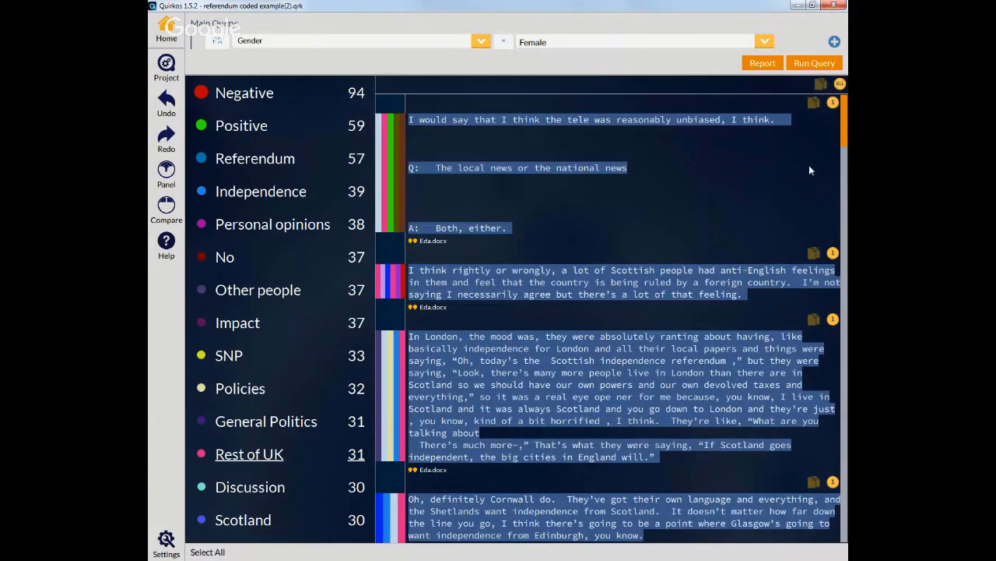
click(833, 104)
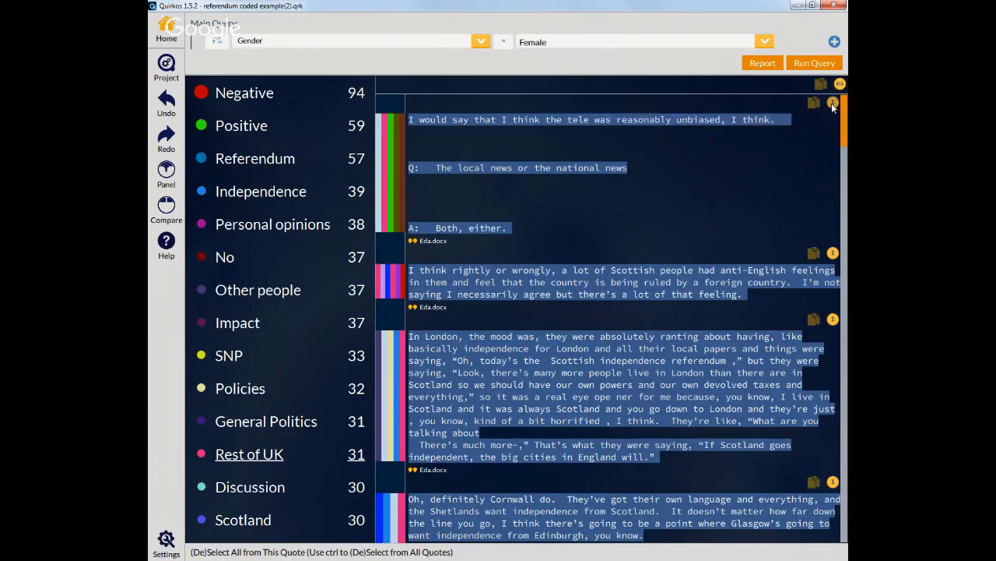
click(833, 253)
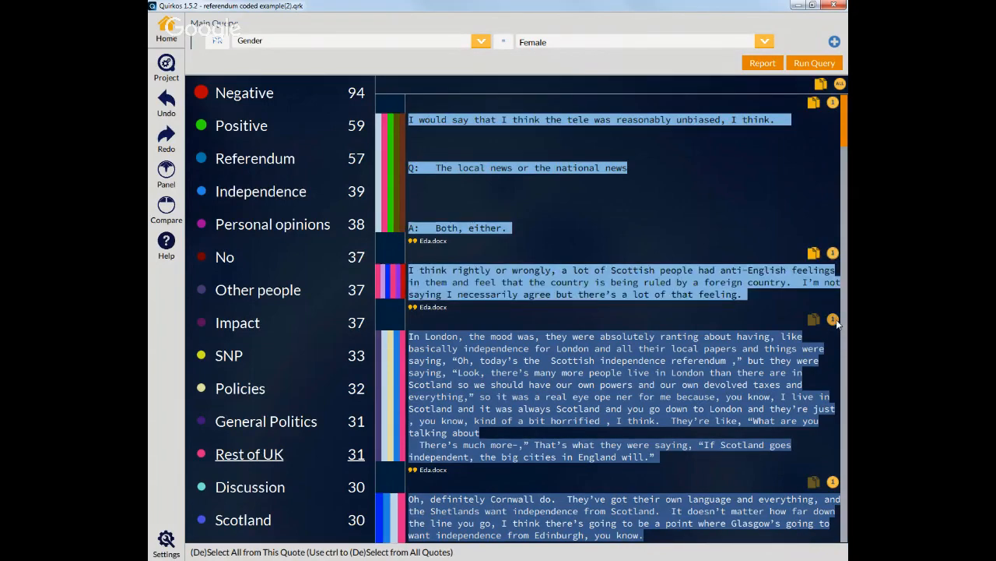
click(834, 320)
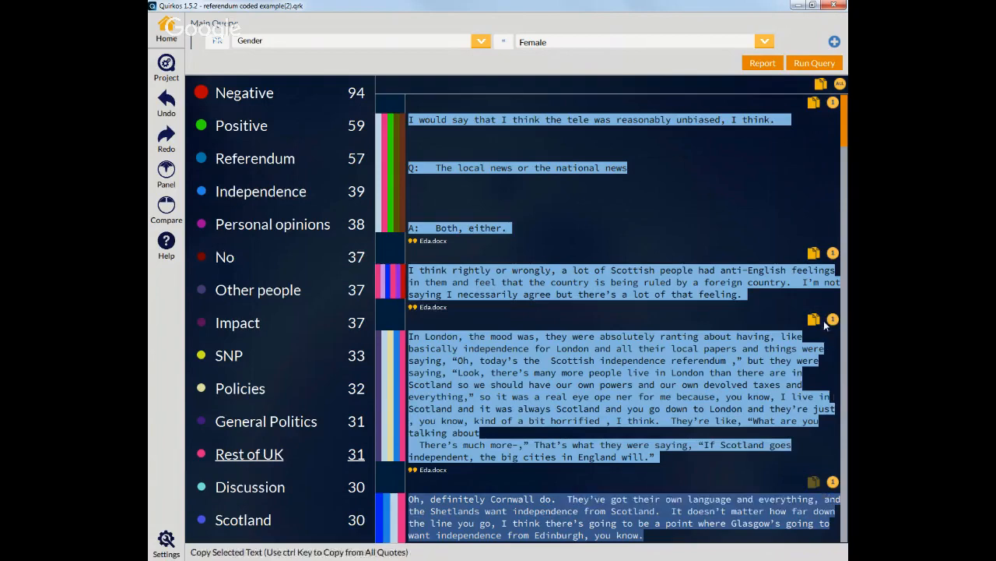
click(833, 319)
click(833, 481)
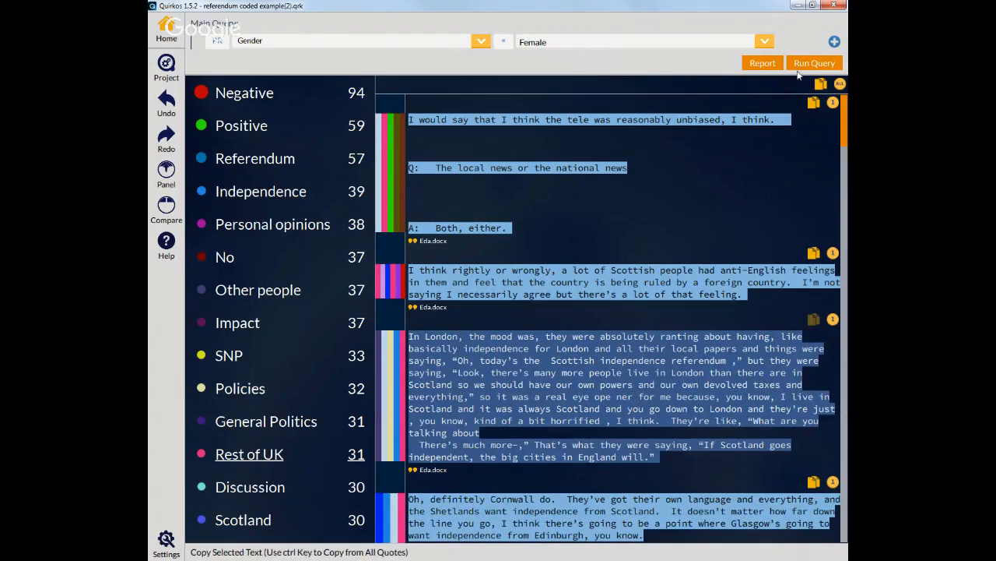
click(821, 86)
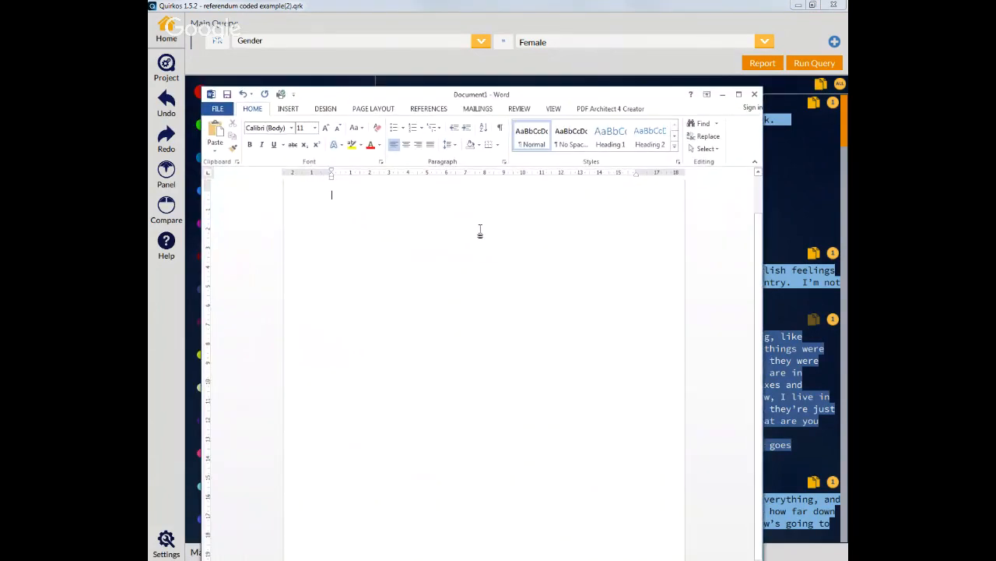
key(ctrl+v)
Step: Close the new Word document without saving
drag(760, 299, 759, 147)
click(754, 95)
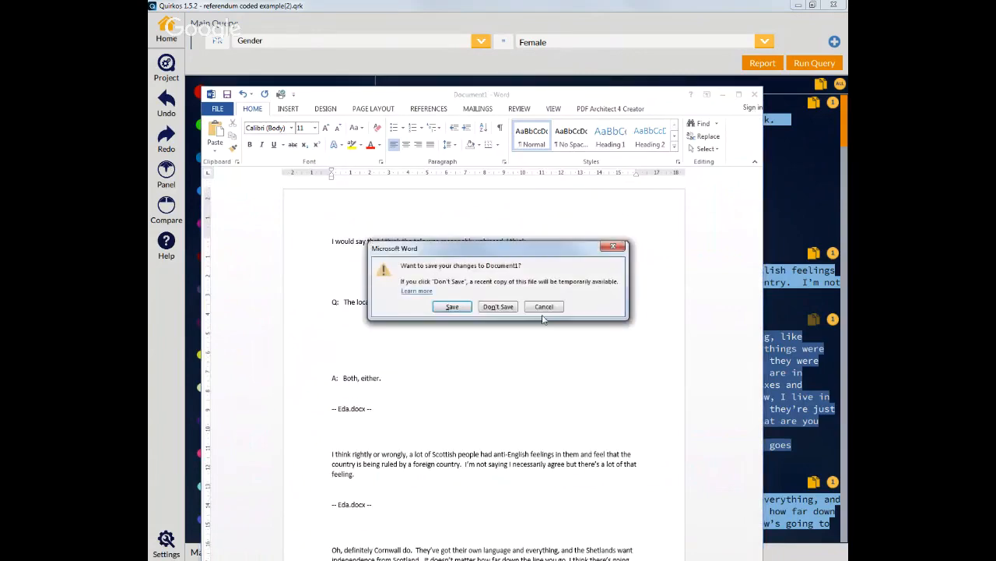
click(500, 307)
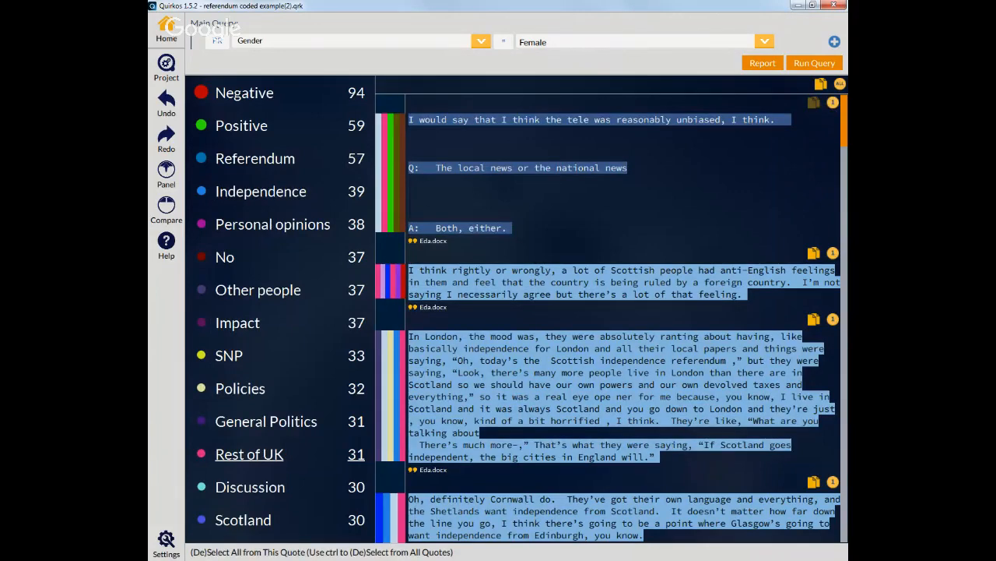
Step: Return to the Home canvas, search the project text for radio and browse the results
click(833, 253)
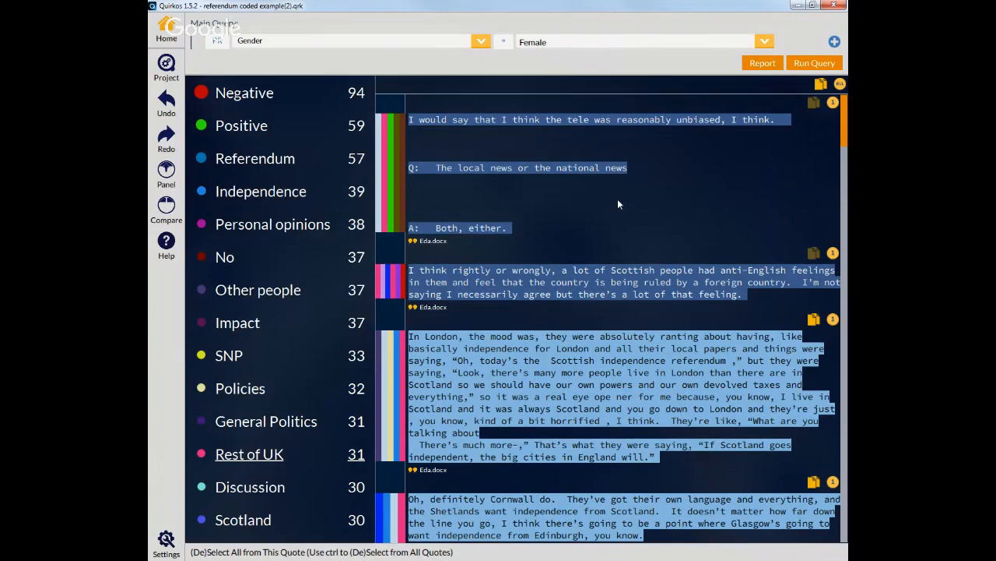
click(166, 28)
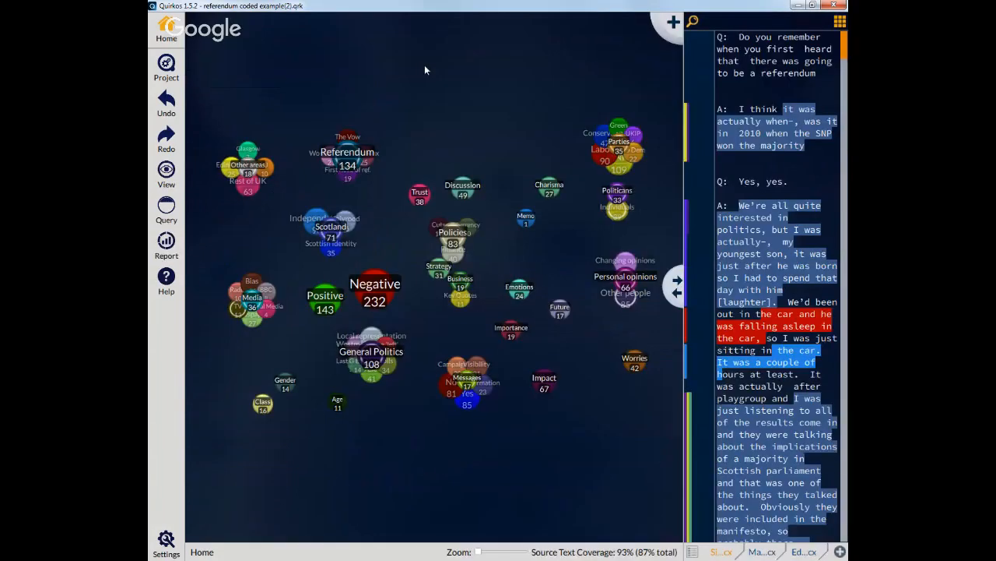
click(692, 22)
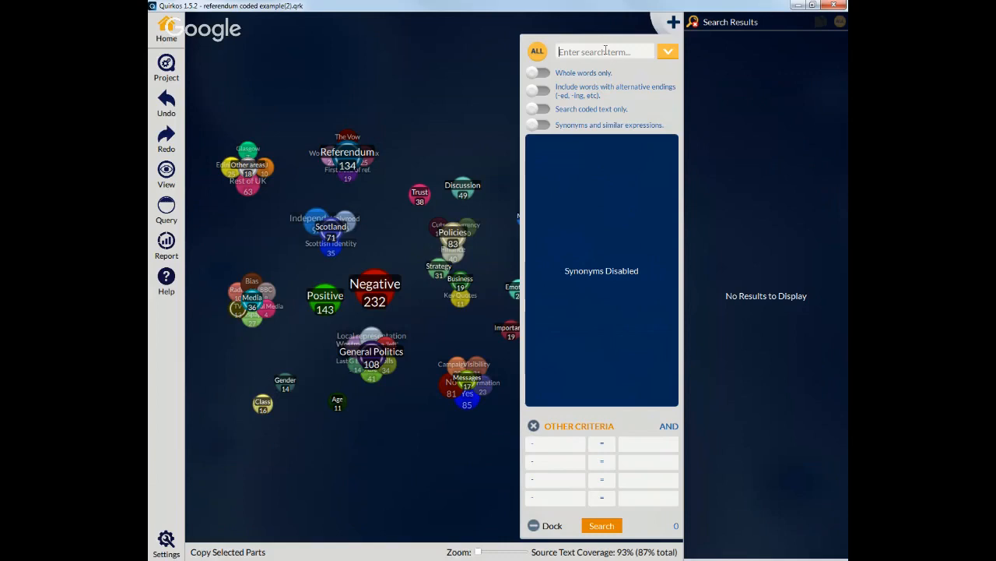
text(sp)
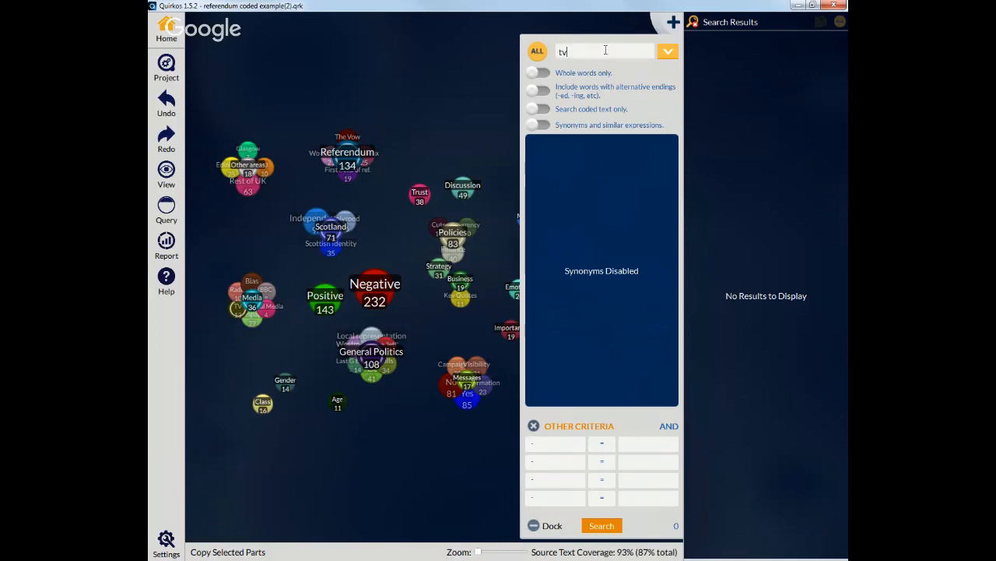
key(BackSpace)
key(BackSpace)
text(radio)
key(Return)
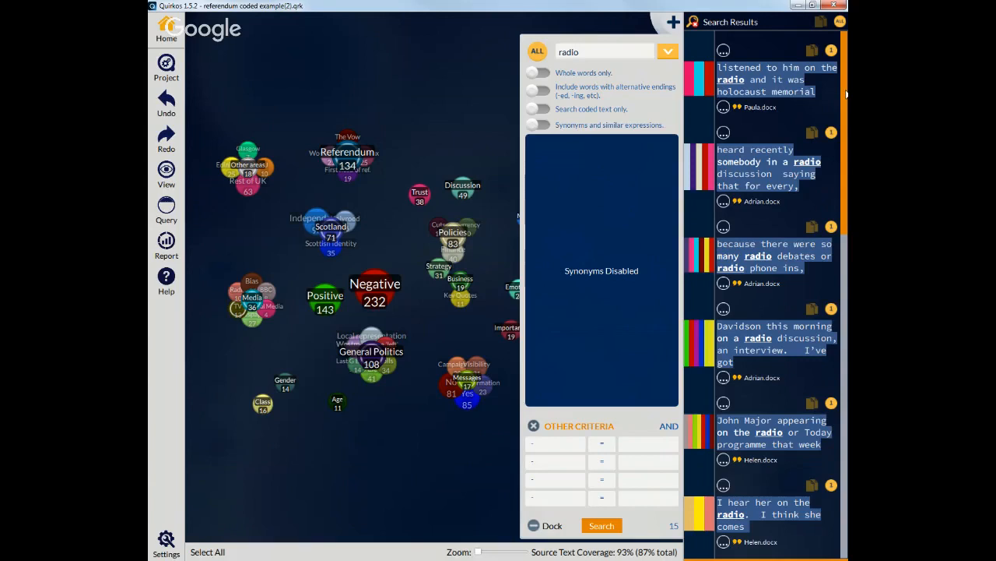
scroll(847, 93, down, 1)
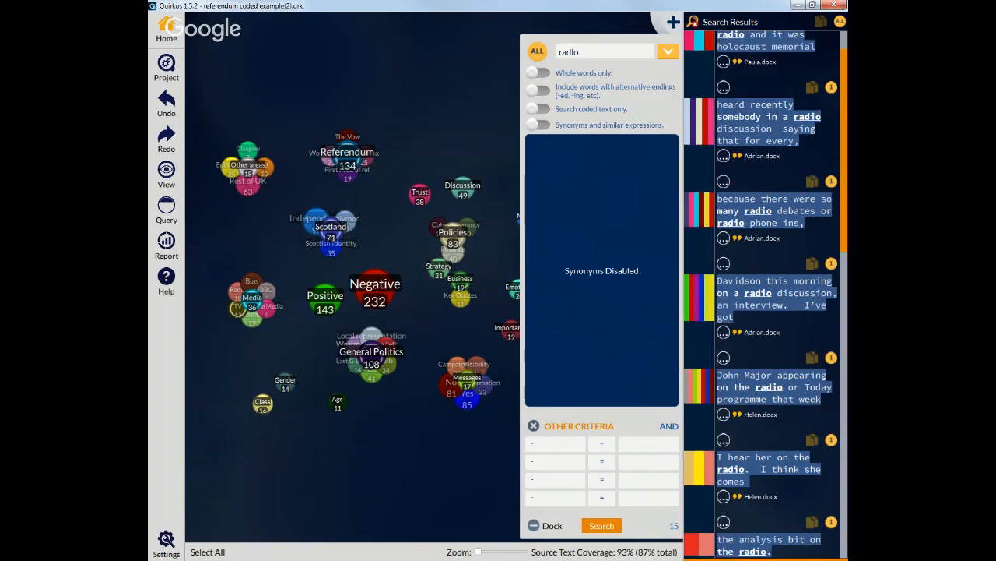
drag(846, 97, 845, 424)
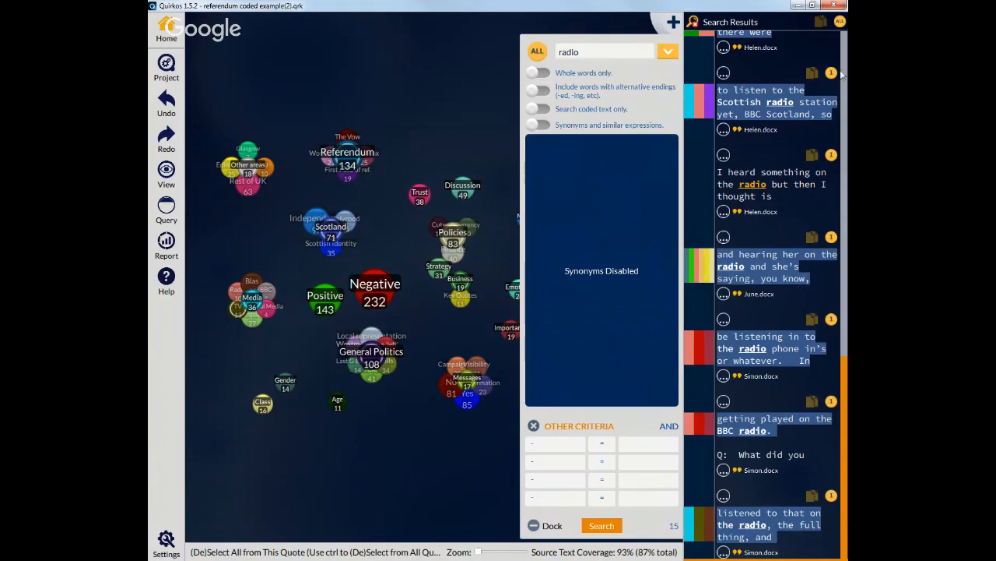
Step: Copy all radio search results and paste them into a new blank Word document
click(840, 23)
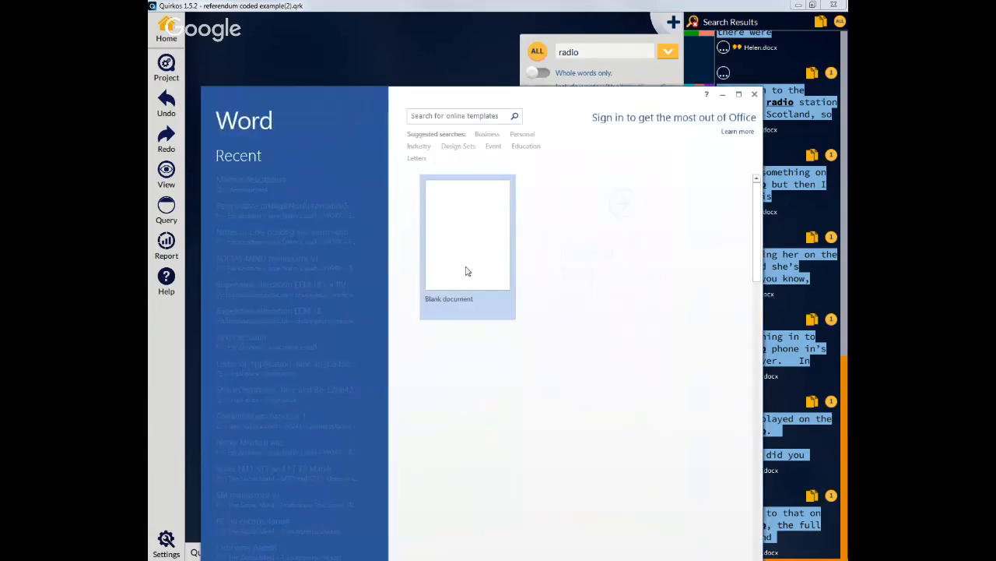
click(467, 270)
key(ctrl+v)
scroll(587, 371, down, 2)
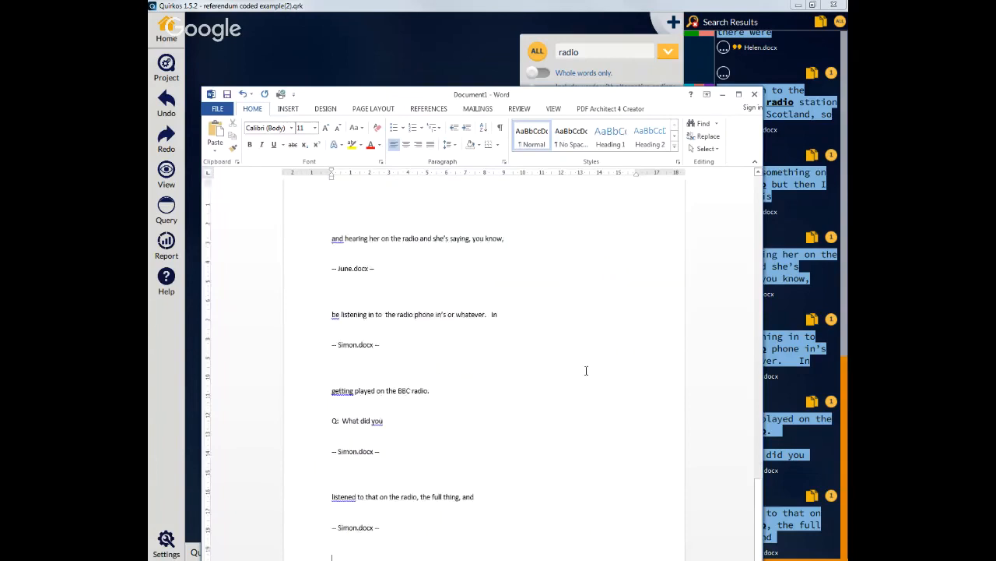
scroll(587, 371, down, 2)
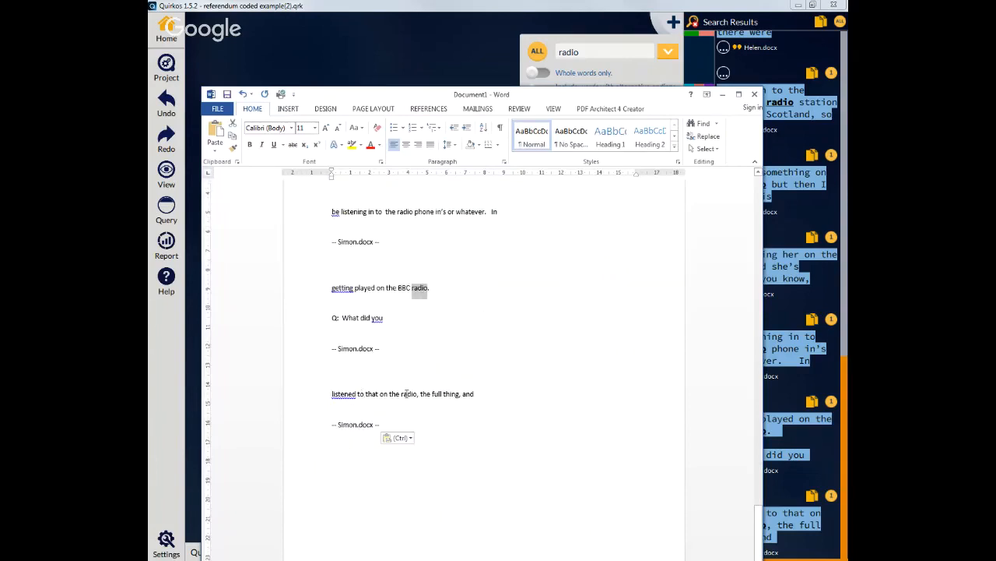
Step: Close the Word document without saving
double_click(407, 393)
click(446, 395)
click(754, 93)
click(499, 306)
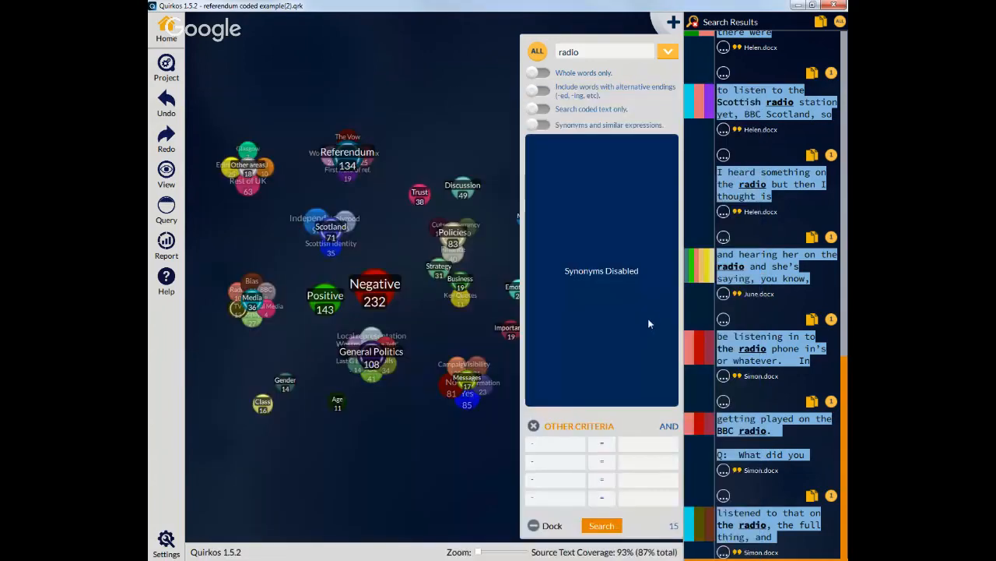
Step: Add a Gender equals Female criterion to the radio search, run it and browse the results
click(568, 446)
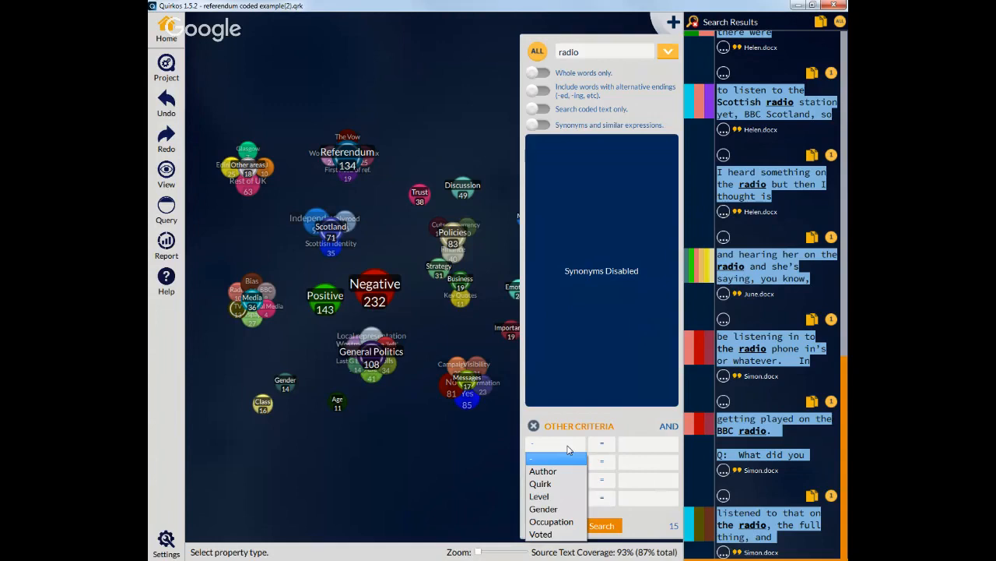
click(543, 509)
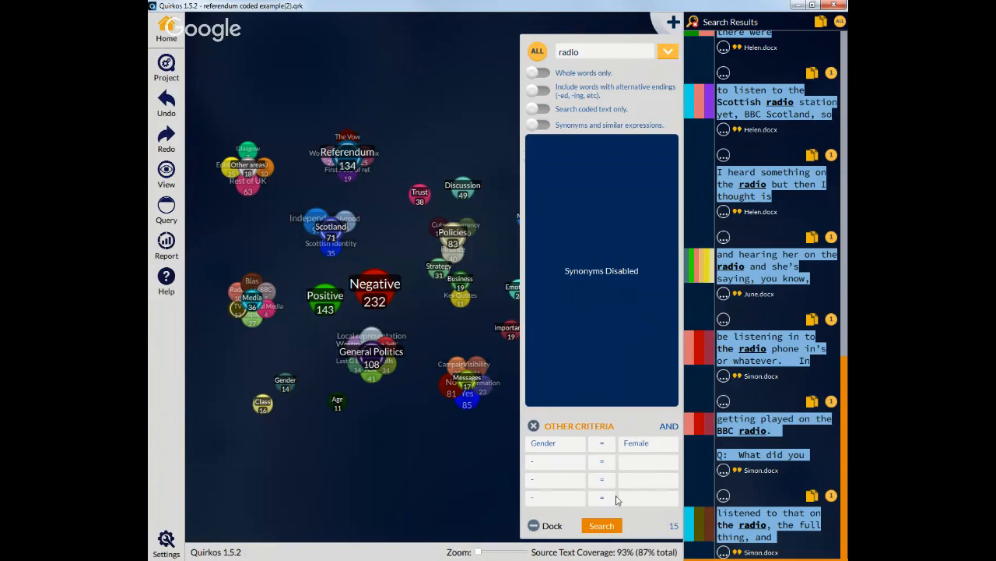
click(601, 527)
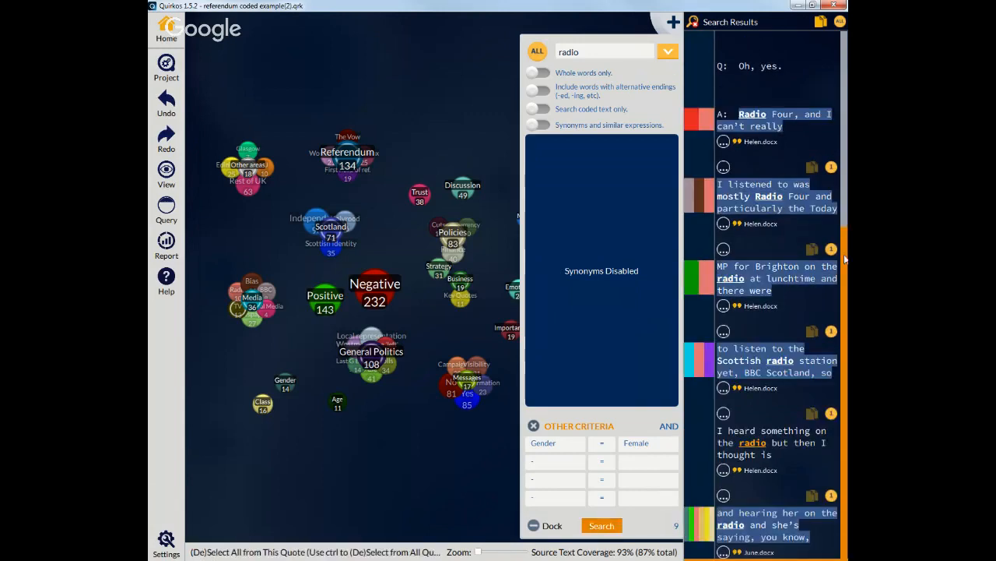
drag(845, 242, 842, 31)
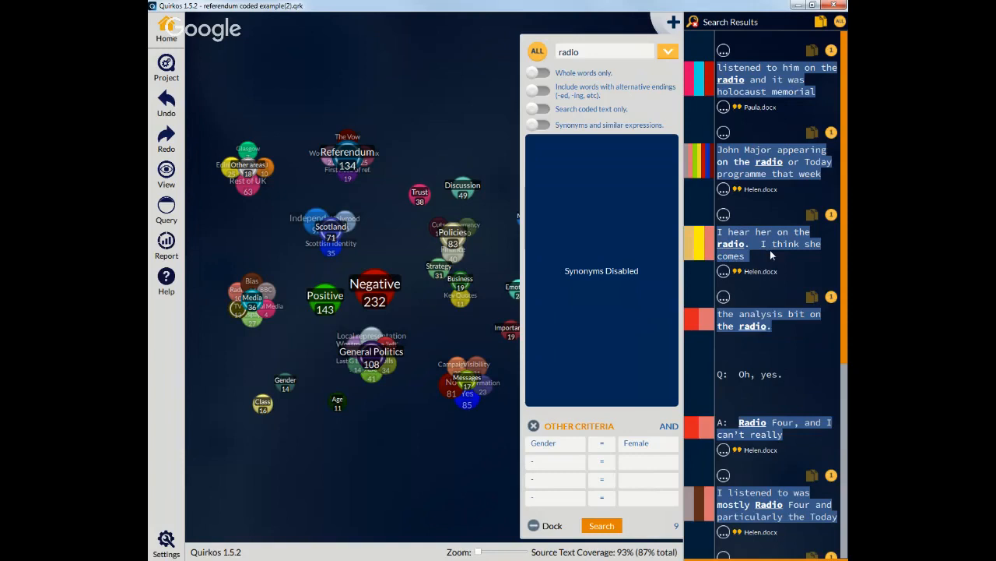
Step: Change the search criterion to Quirk equals #16: SNP and rerun the radio search
click(554, 443)
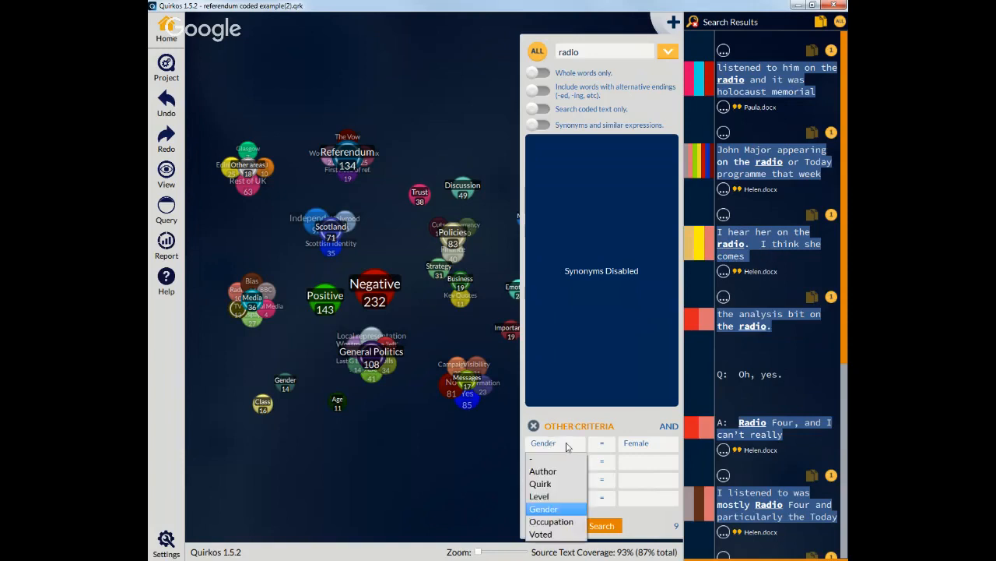
click(557, 481)
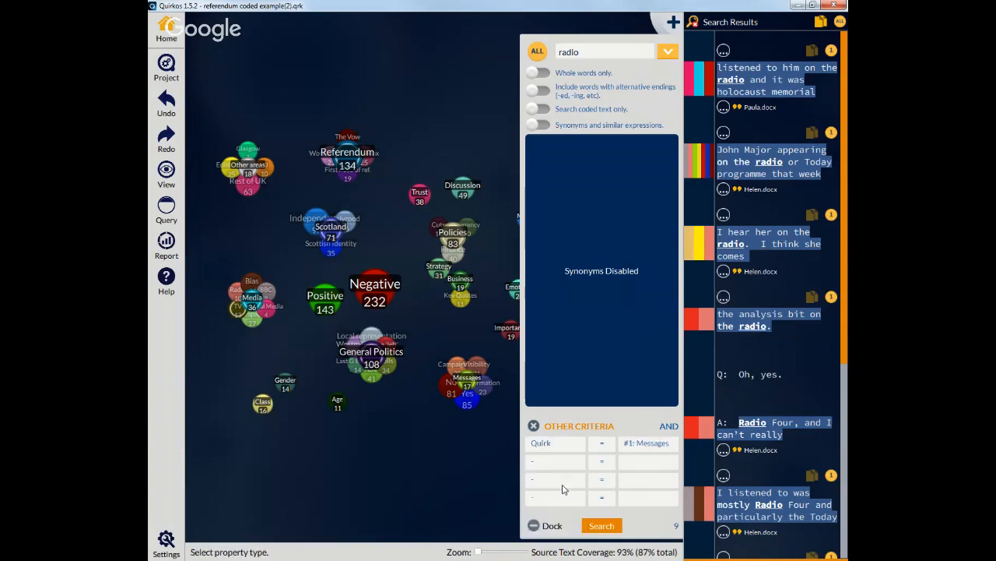
click(656, 443)
click(656, 443)
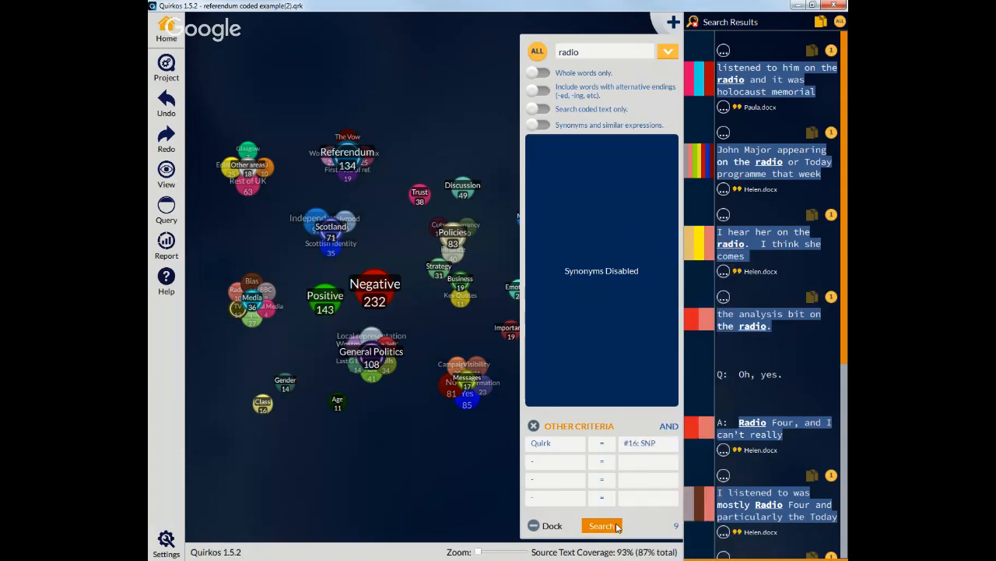
click(618, 528)
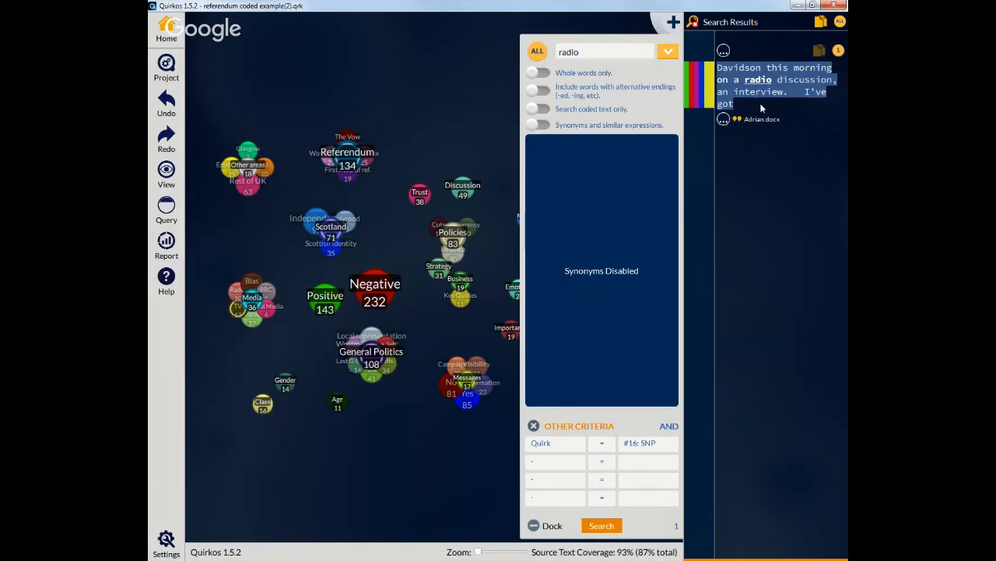
Step: Close the search panel
click(807, 99)
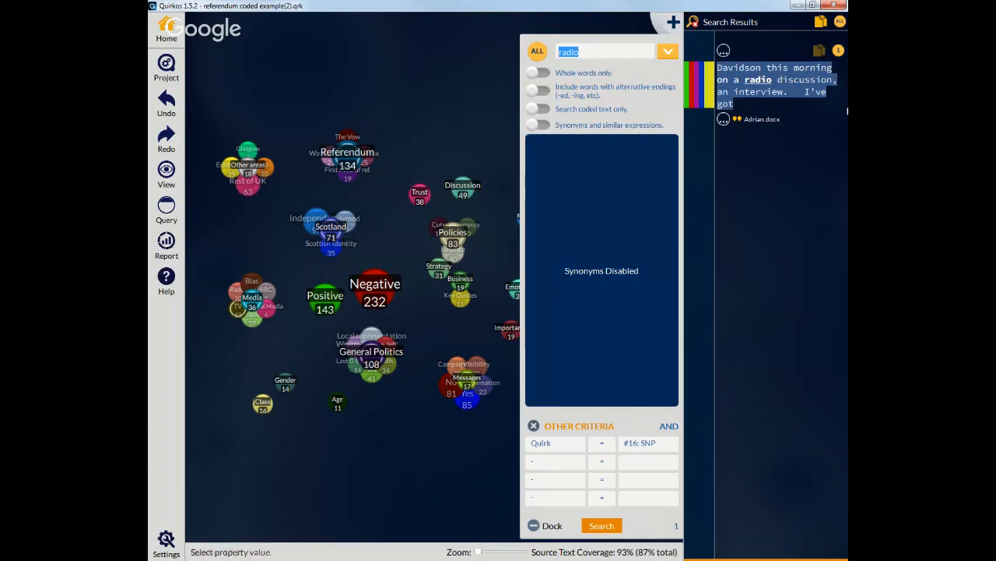
click(831, 51)
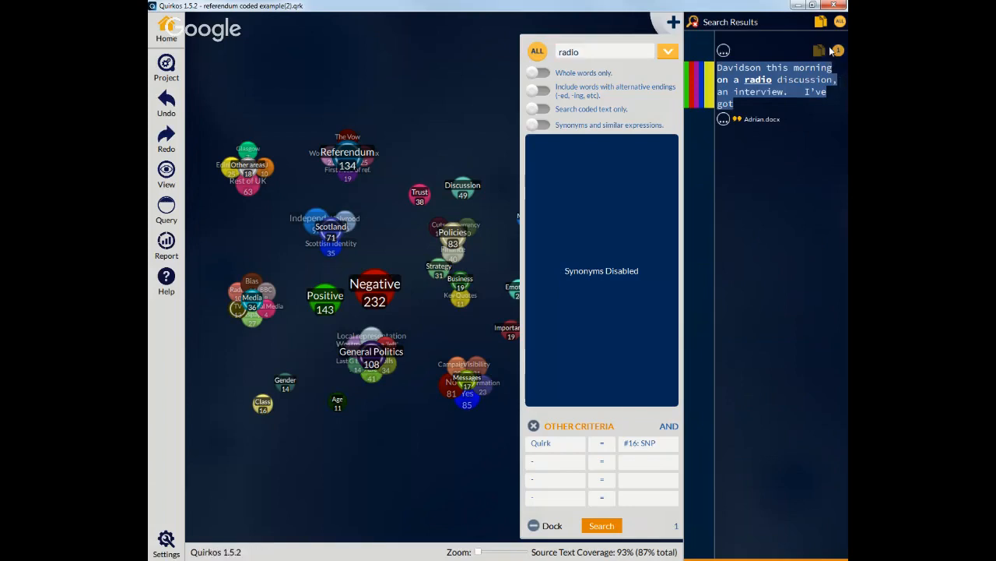
click(685, 25)
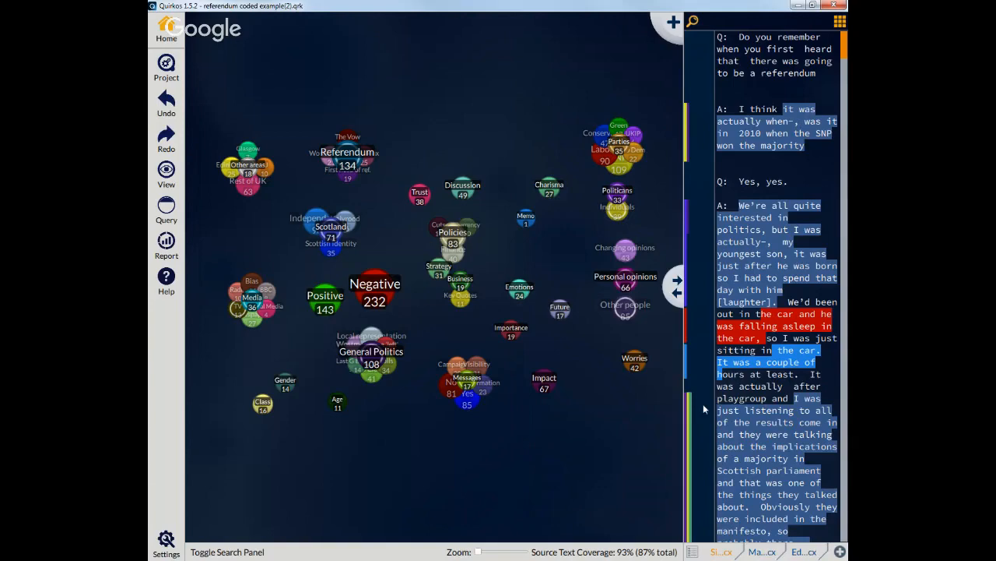
Step: Open the overlap view centred on the SNP theme
mouse_move(686, 419)
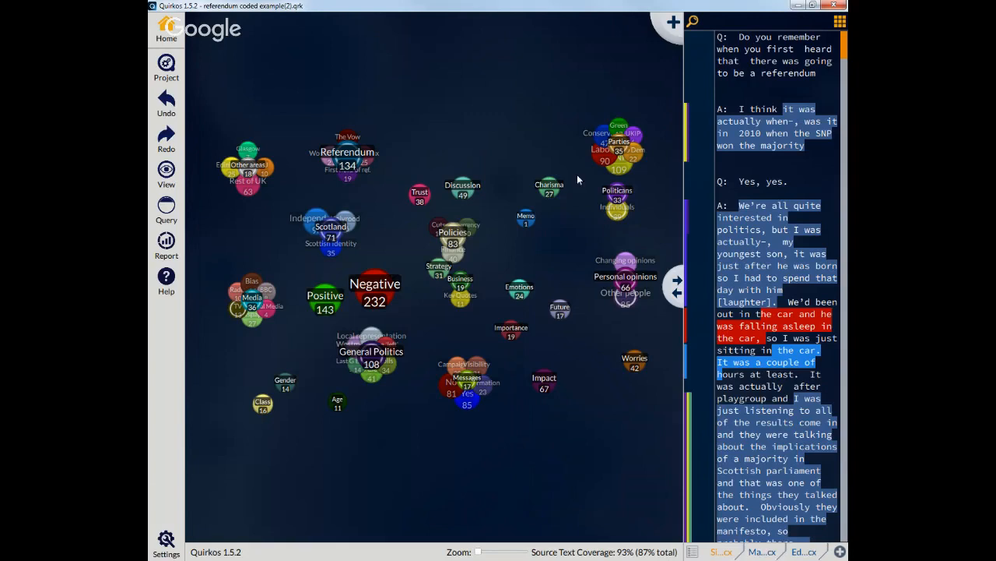
mouse_move(617, 148)
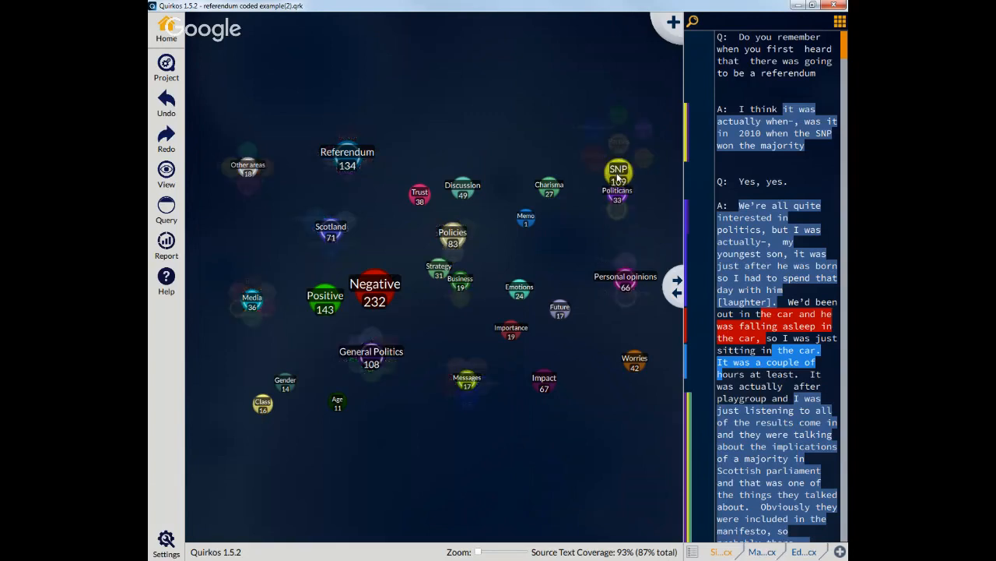
right_click(618, 178)
click(646, 180)
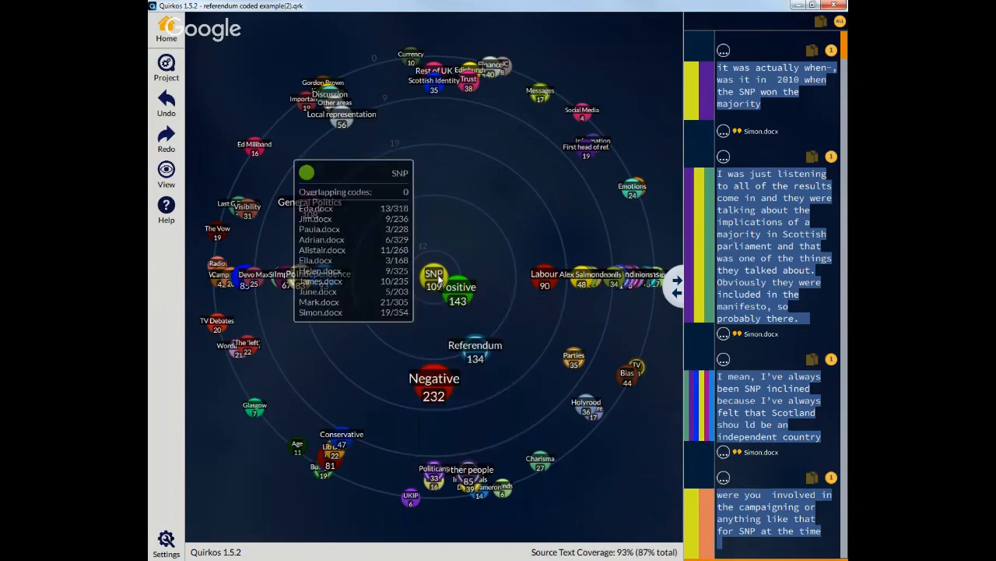
Step: Select the Positive theme beside SNP and browse the quotes coded with both
mouse_move(462, 295)
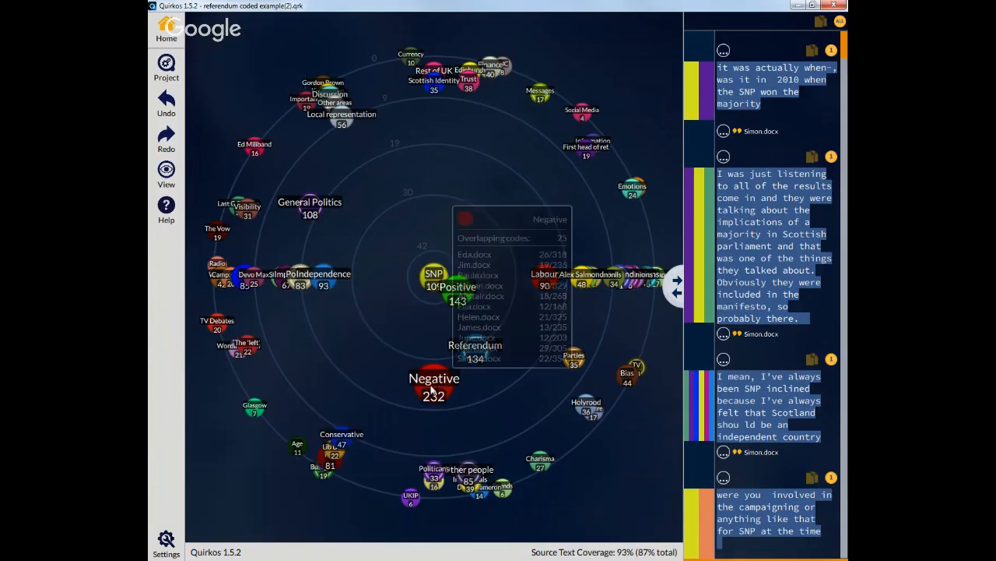
click(459, 298)
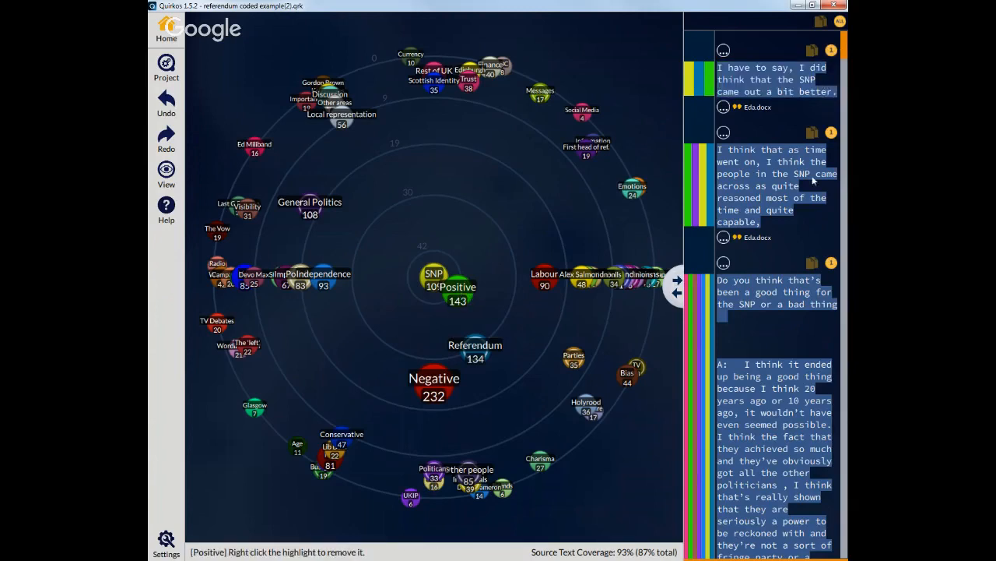
mouse_move(844, 60)
mouse_down()
mouse_move(845, 544)
mouse_move(845, 40)
mouse_up()
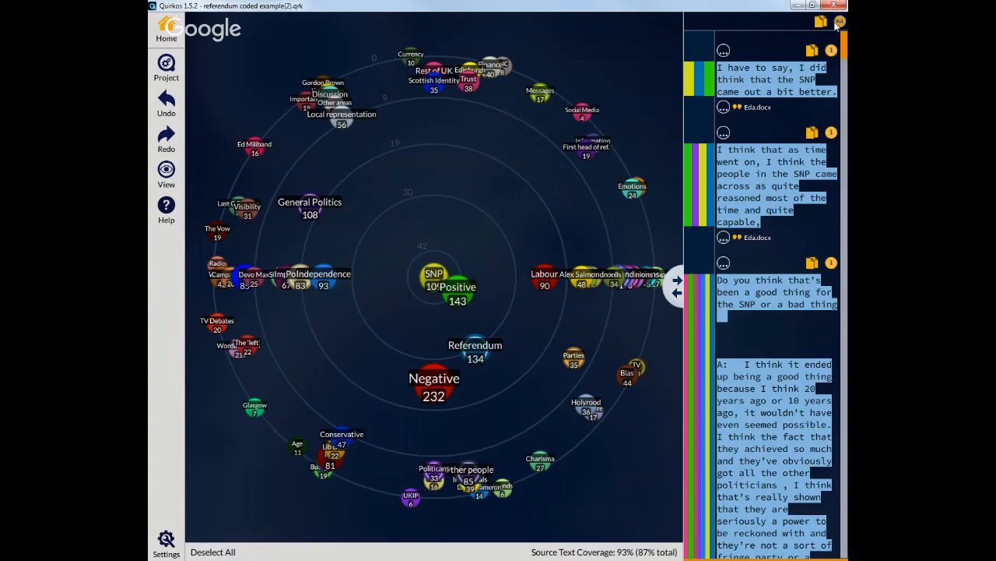
scroll(829, 181, down, 10)
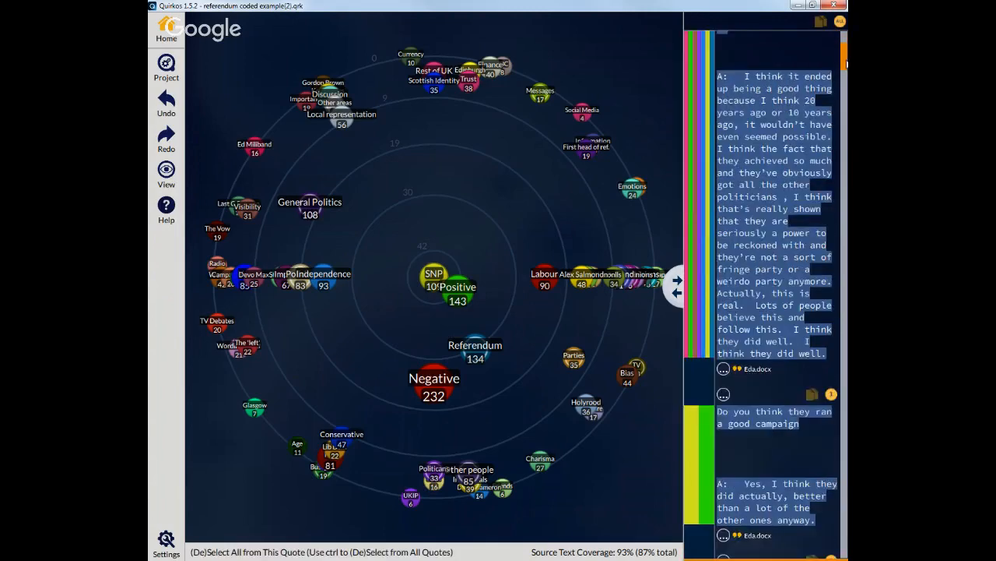
scroll(830, 234, down, 3)
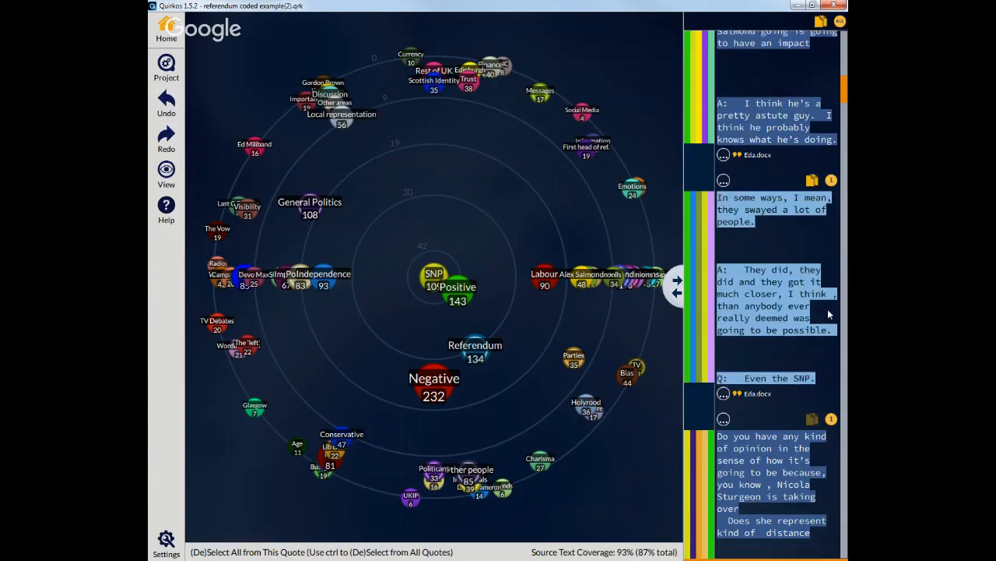
scroll(830, 305, down, 1)
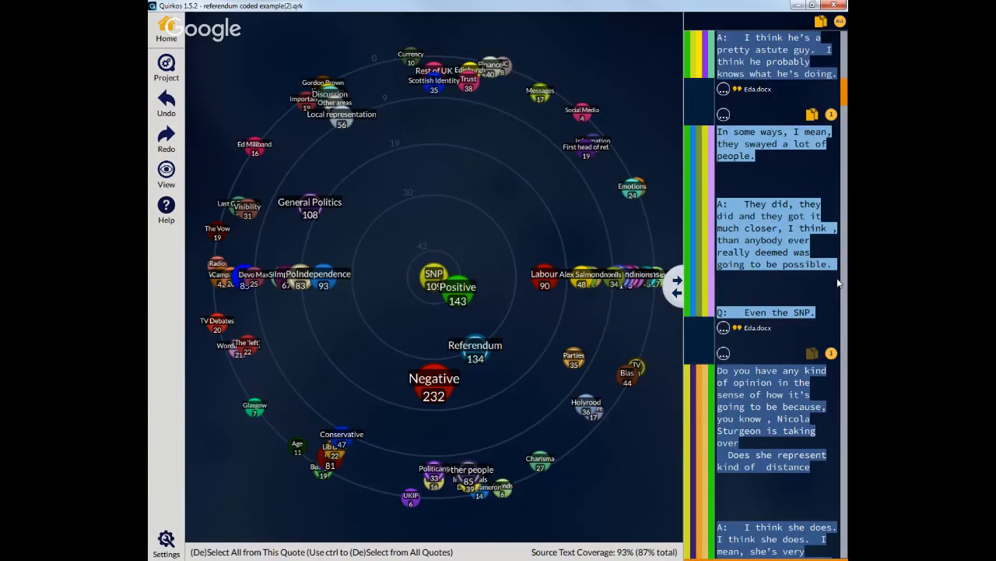
scroll(838, 283, down, 10)
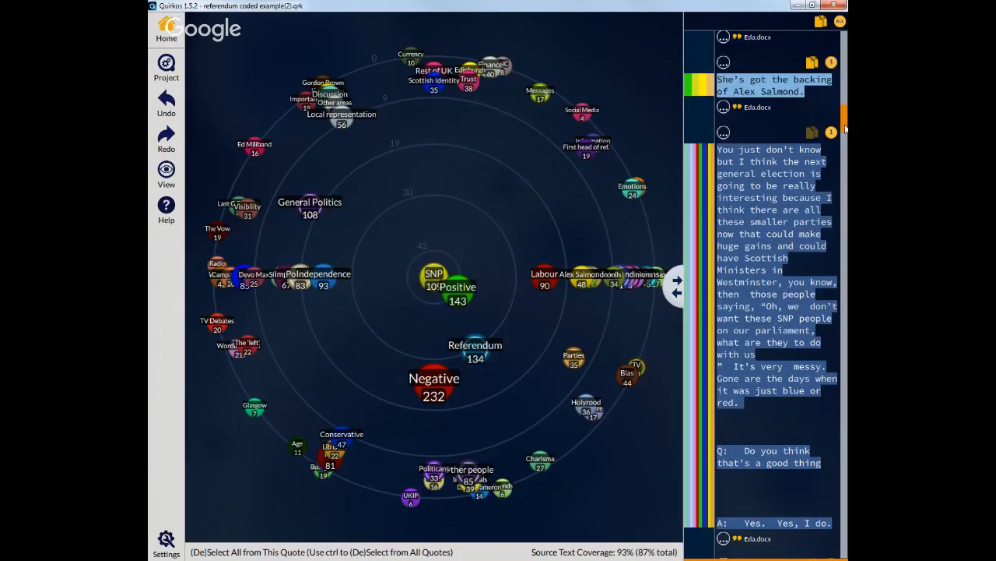
scroll(830, 233, down, 10)
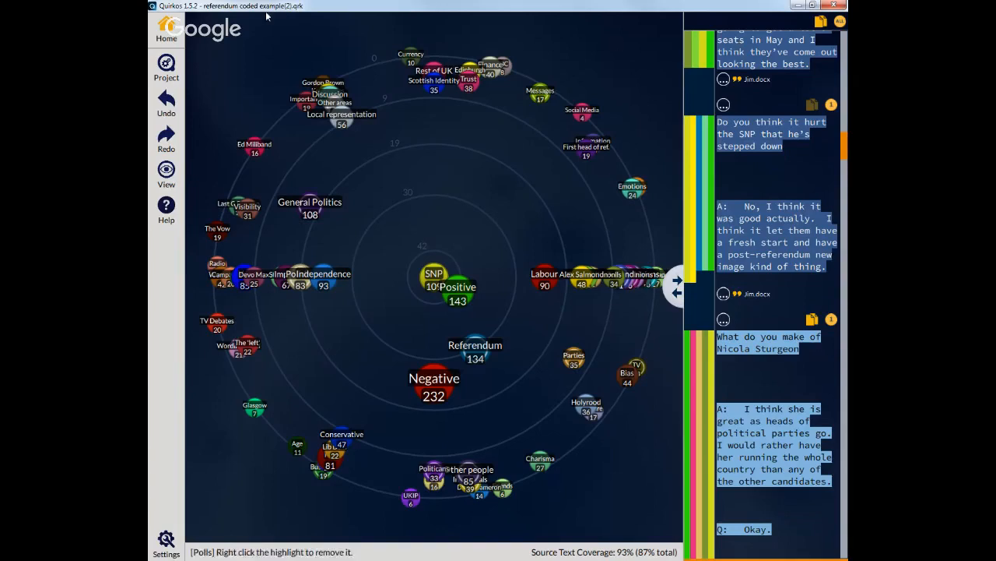
Step: Return to the Home canvas and widen the source text pane
click(165, 35)
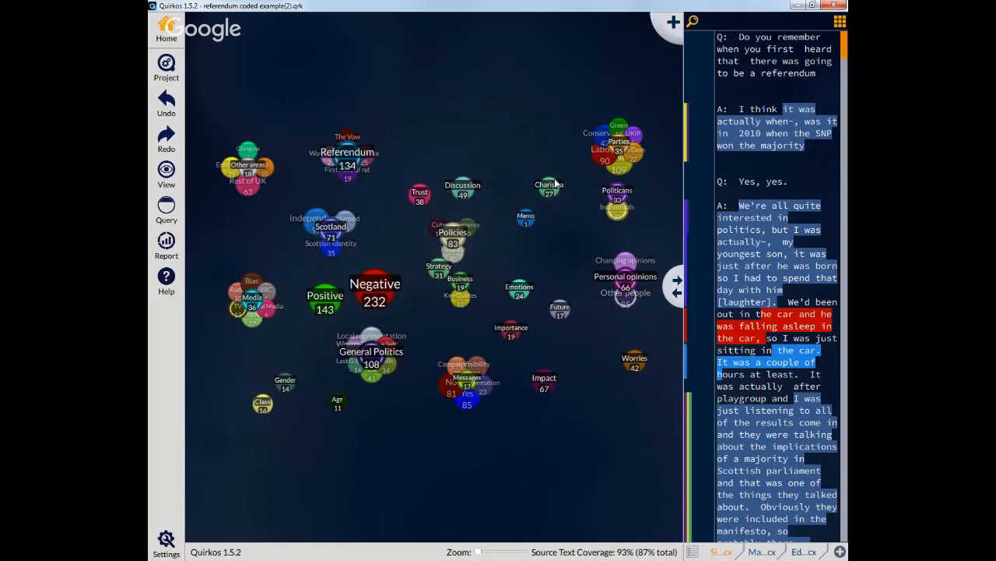
mouse_move(603, 149)
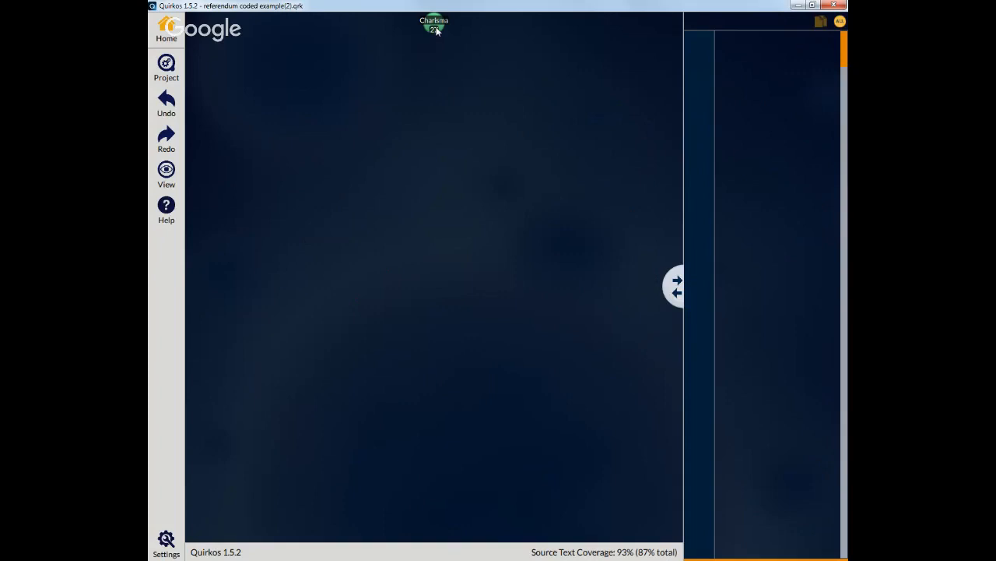
drag(674, 286, 602, 289)
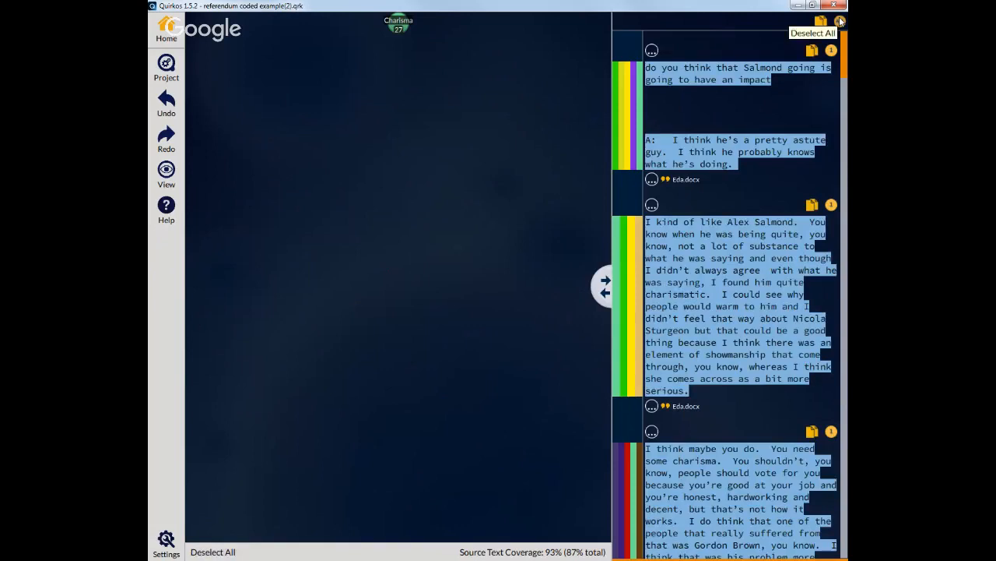
mouse_move(846, 70)
mouse_down()
mouse_move(846, 248)
mouse_move(845, 68)
mouse_up()
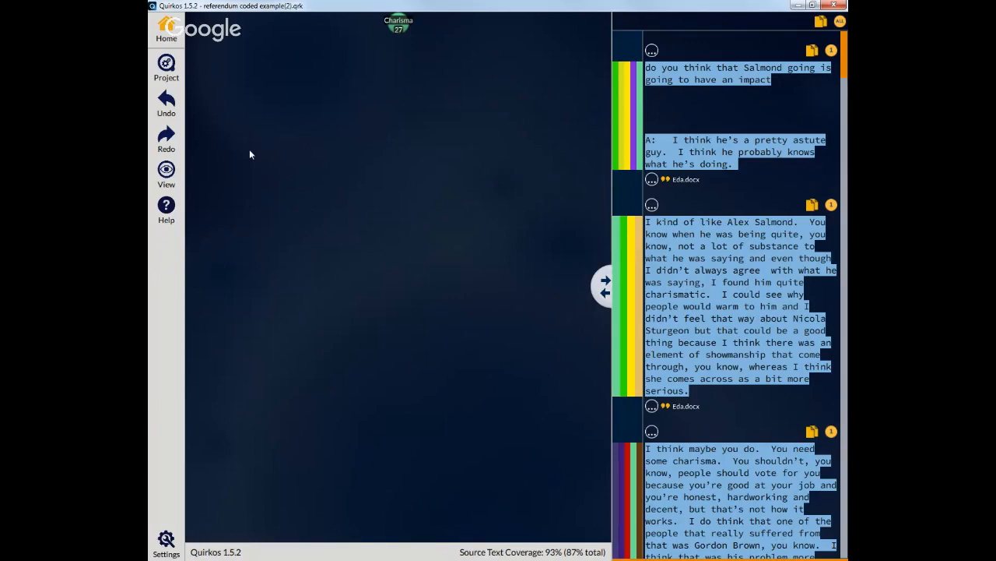
click(211, 83)
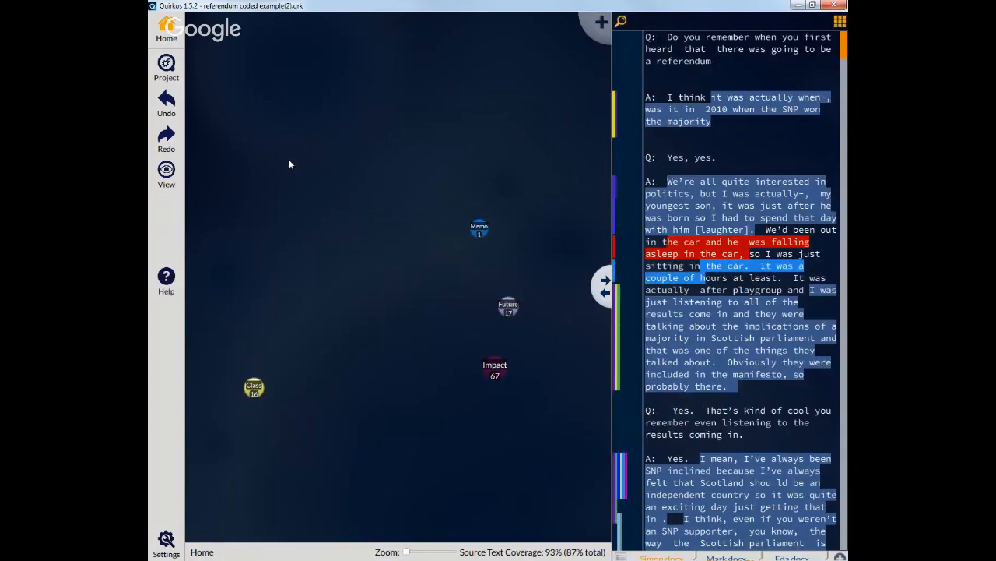
mouse_move(312, 178)
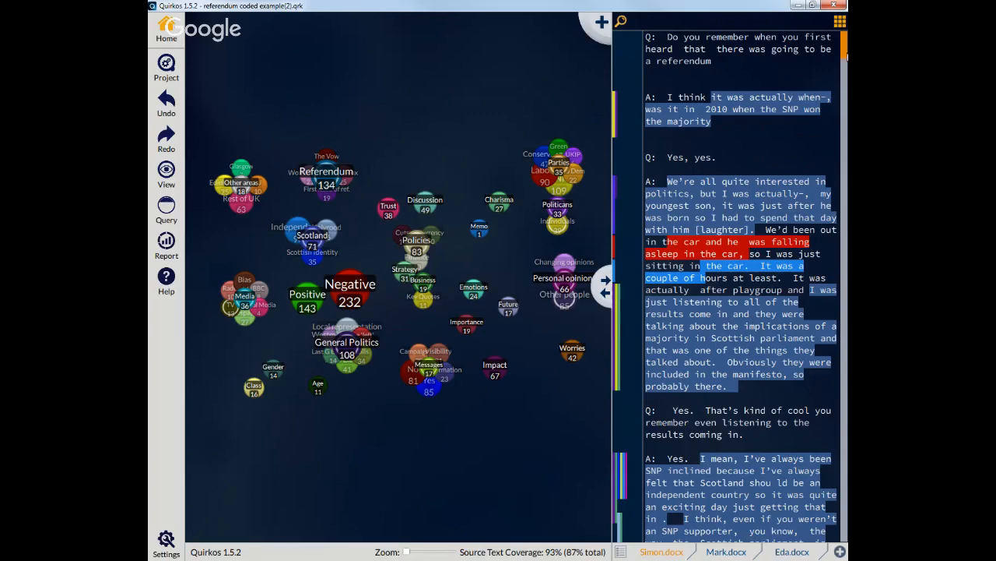
Step: Code the question about getting more involved to the Charisma theme, then try to undo it
drag(846, 56, 847, 92)
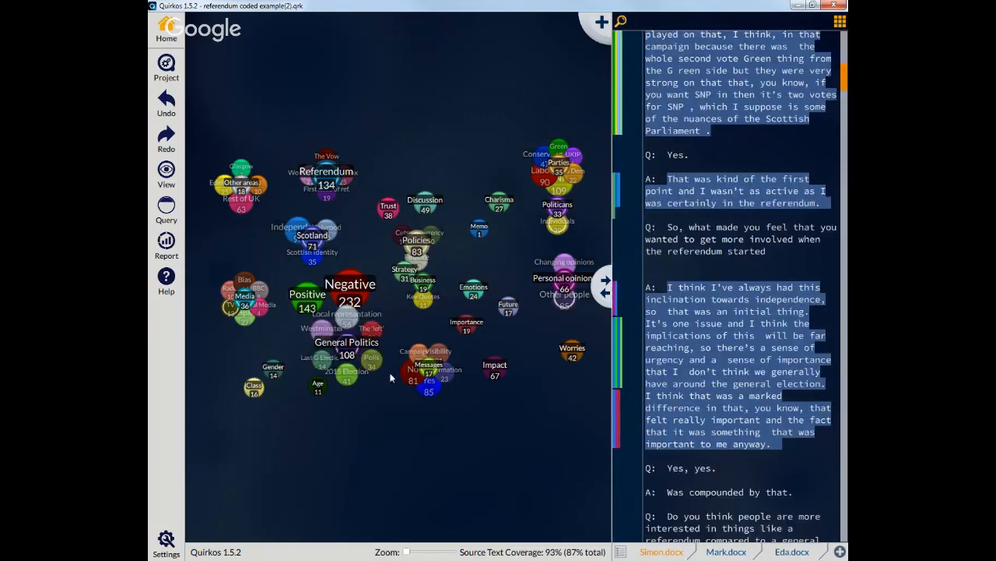
drag(769, 251, 638, 225)
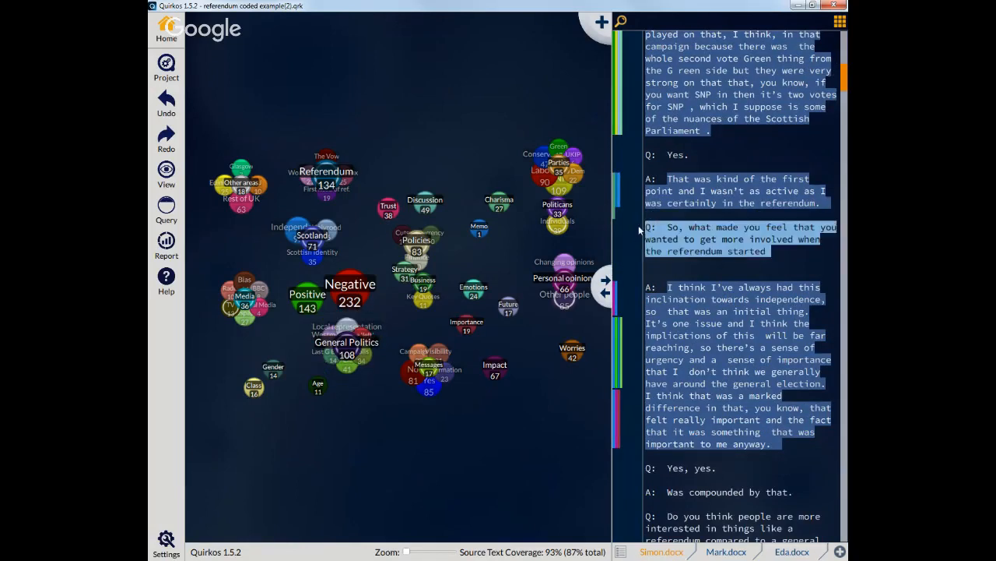
drag(730, 235, 506, 206)
key(ctrl+z)
Step: Reselect the same question passage and code it to the Discussion and Positive themes
click(753, 252)
drag(754, 252, 645, 228)
drag(719, 244, 425, 203)
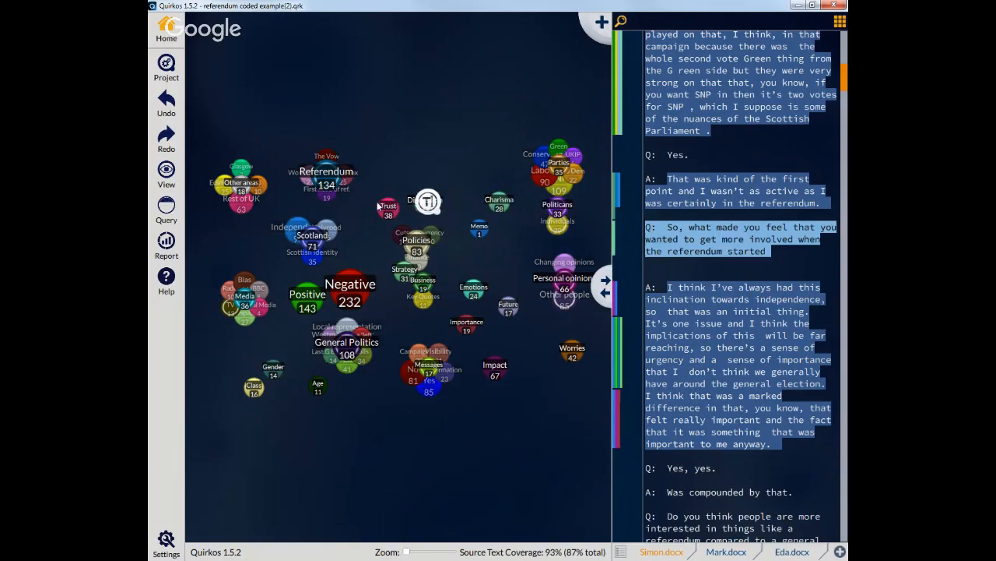
drag(747, 237, 306, 296)
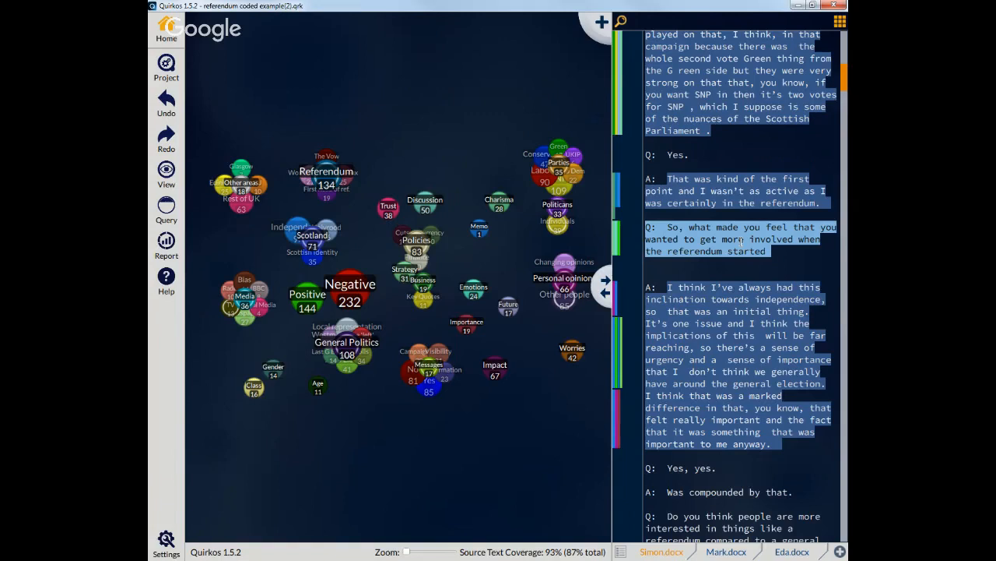
Step: Code the selected question about getting more involved to the Worries theme
drag(741, 240, 574, 351)
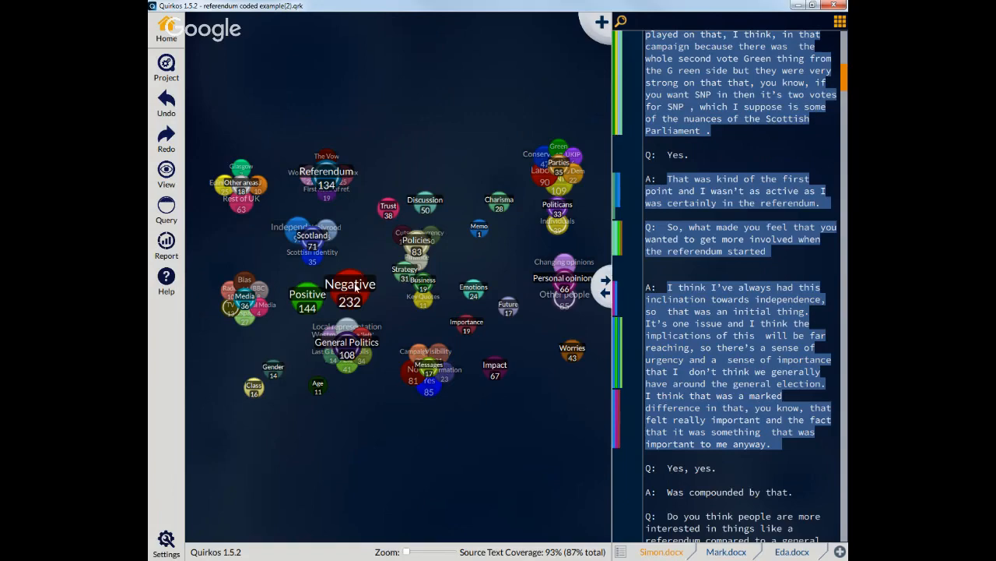
drag(355, 288, 364, 279)
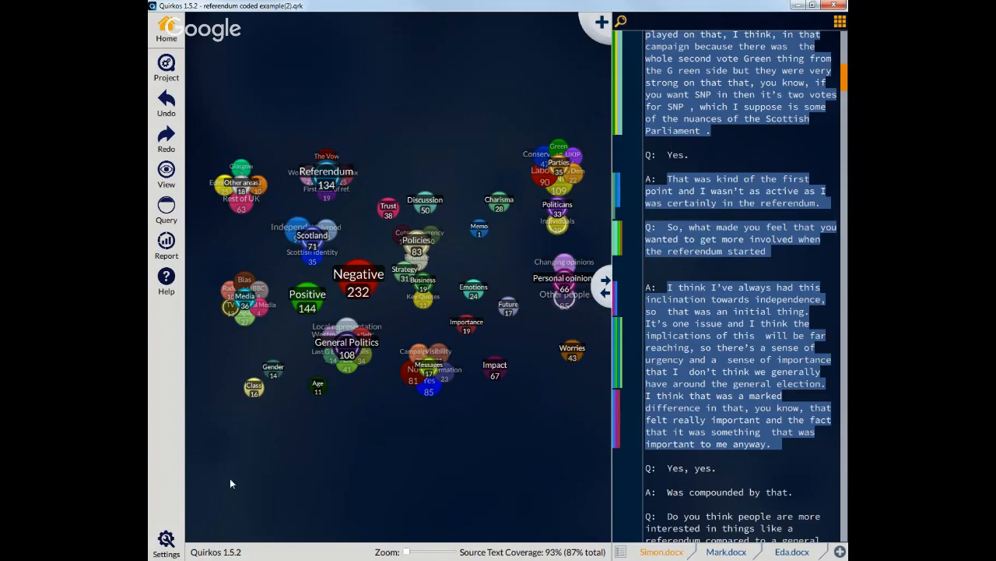
Step: Open the quick coding shortcut key settings and assign the Negative theme to Key N
click(170, 545)
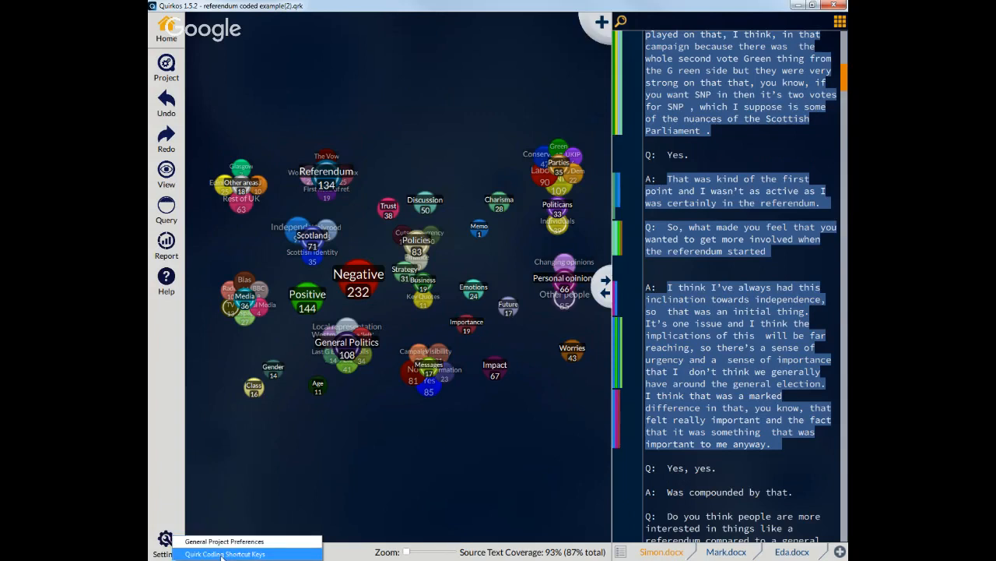
click(268, 554)
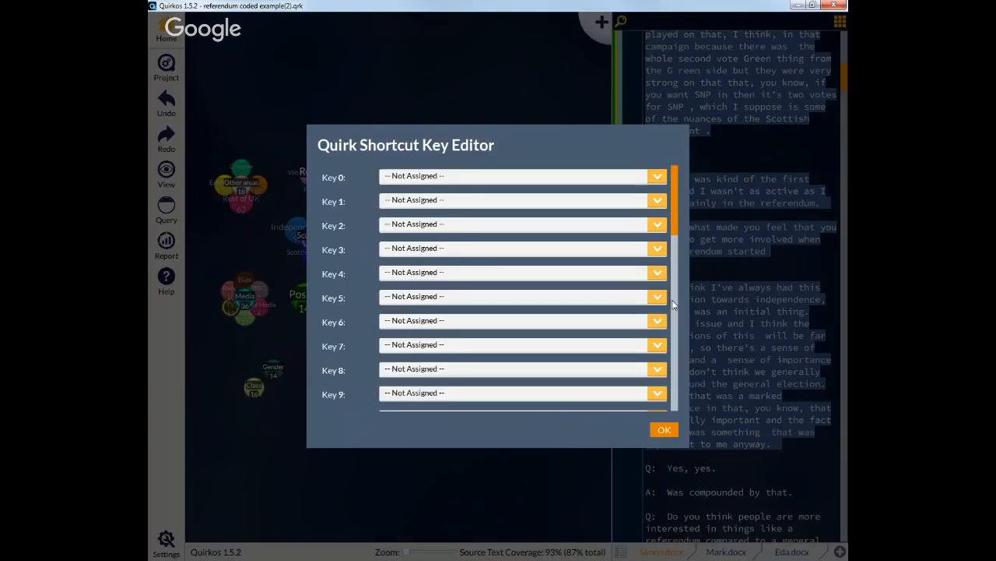
scroll(674, 306, down, 6)
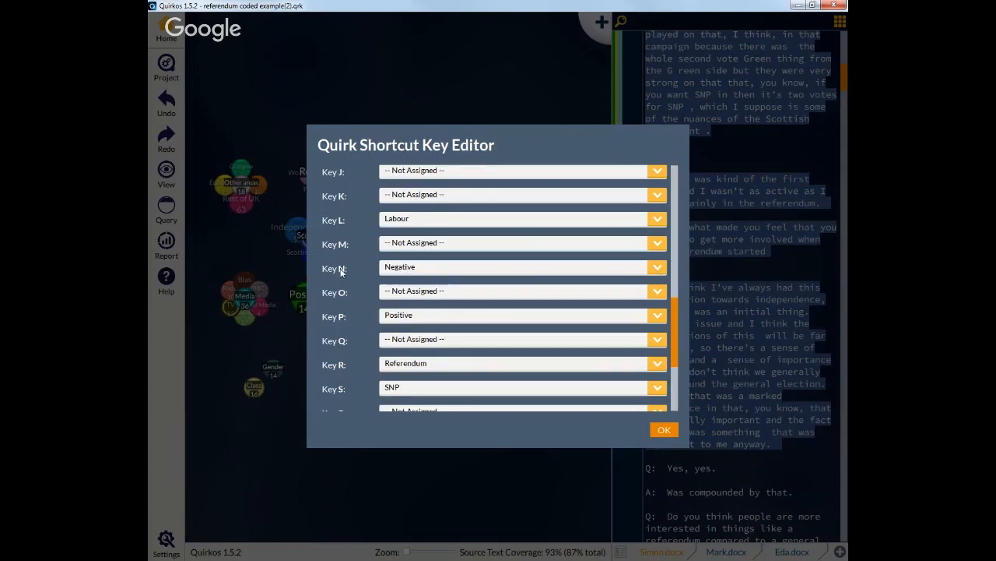
click(653, 271)
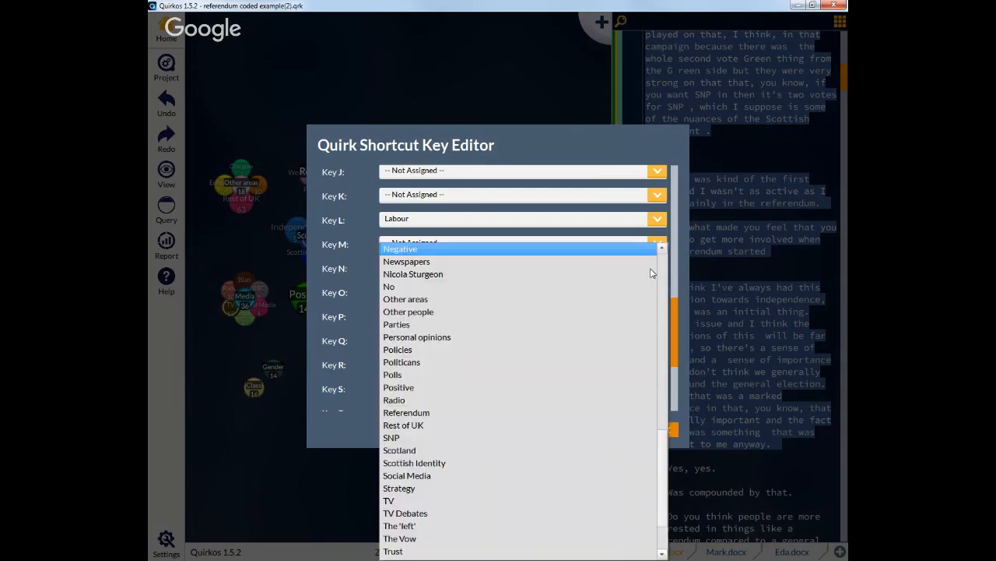
scroll(449, 327, up, 2)
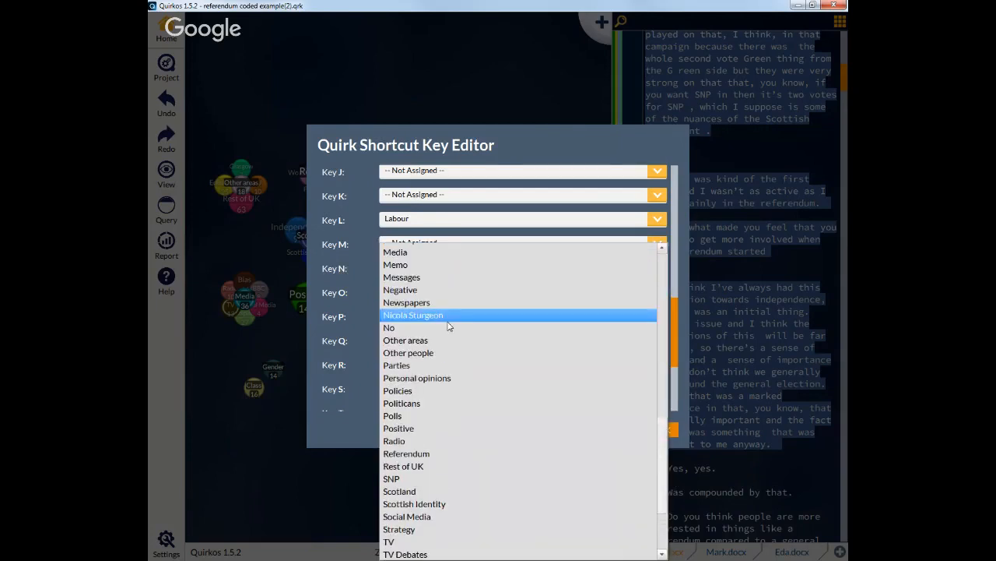
scroll(657, 526, down, 3)
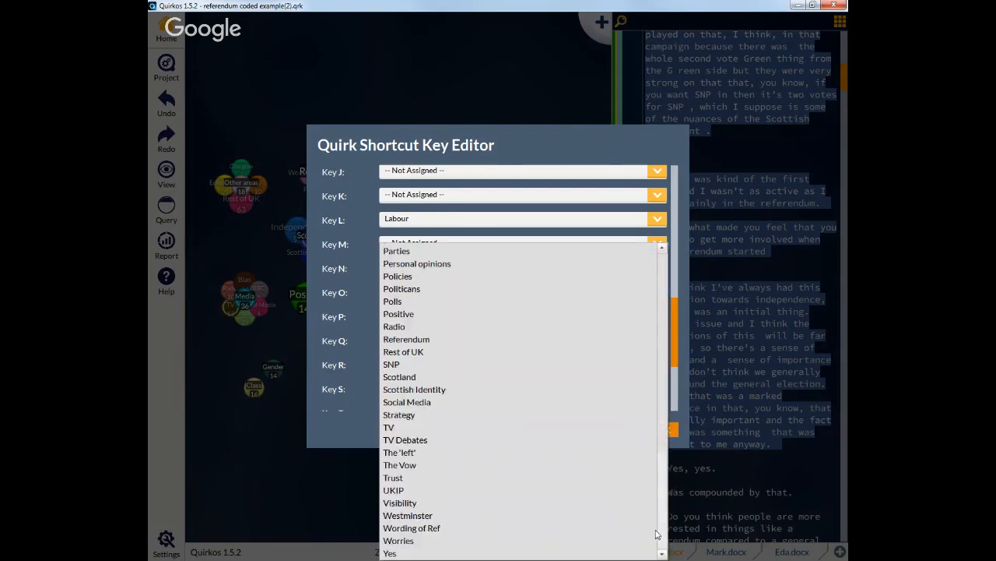
drag(657, 535, 676, 331)
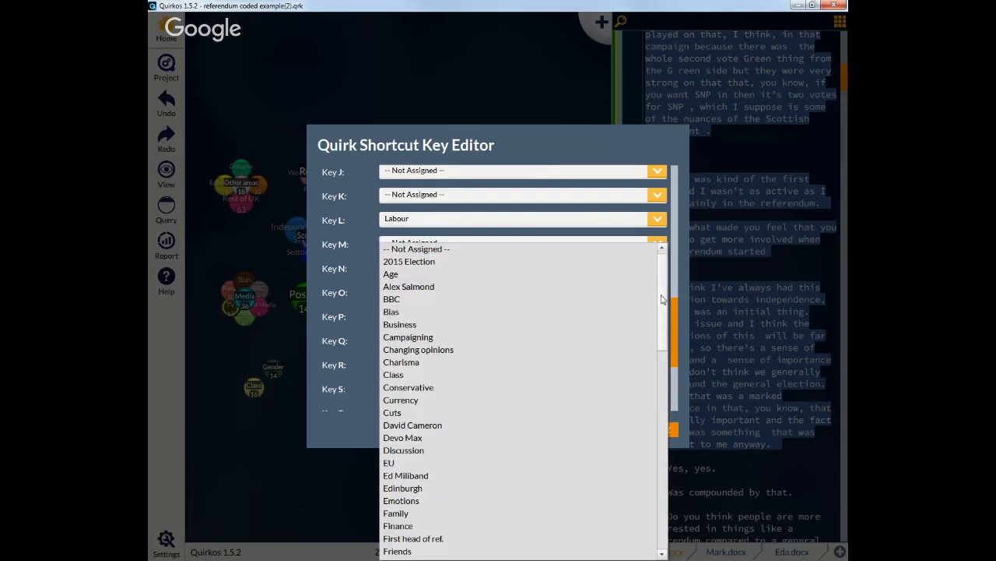
scroll(512, 347, down, 10)
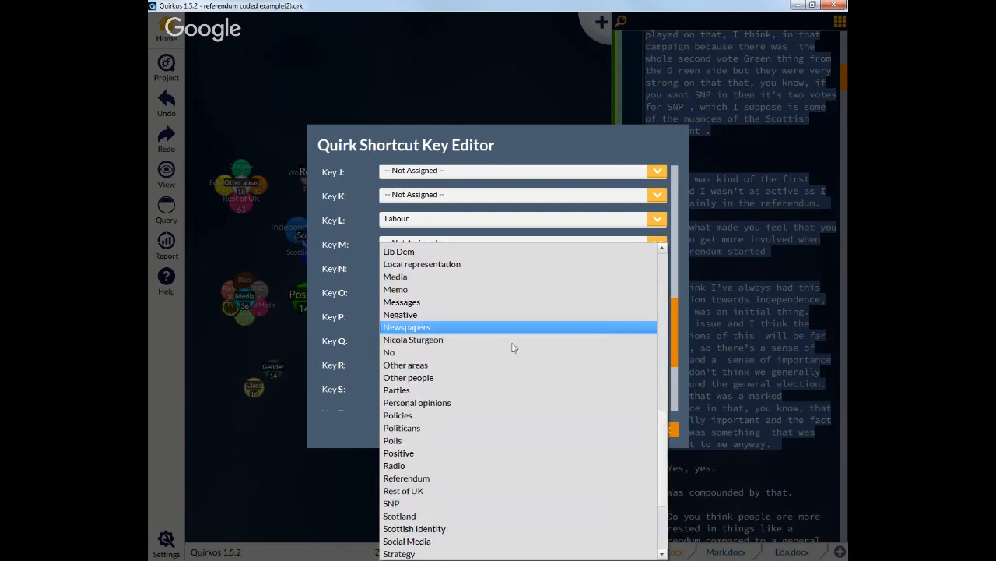
click(456, 315)
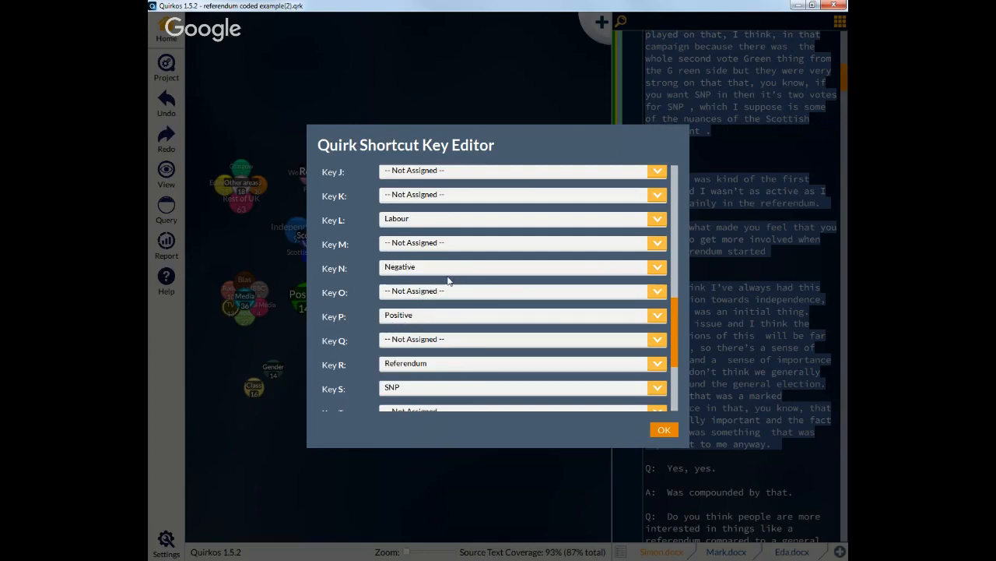
click(671, 436)
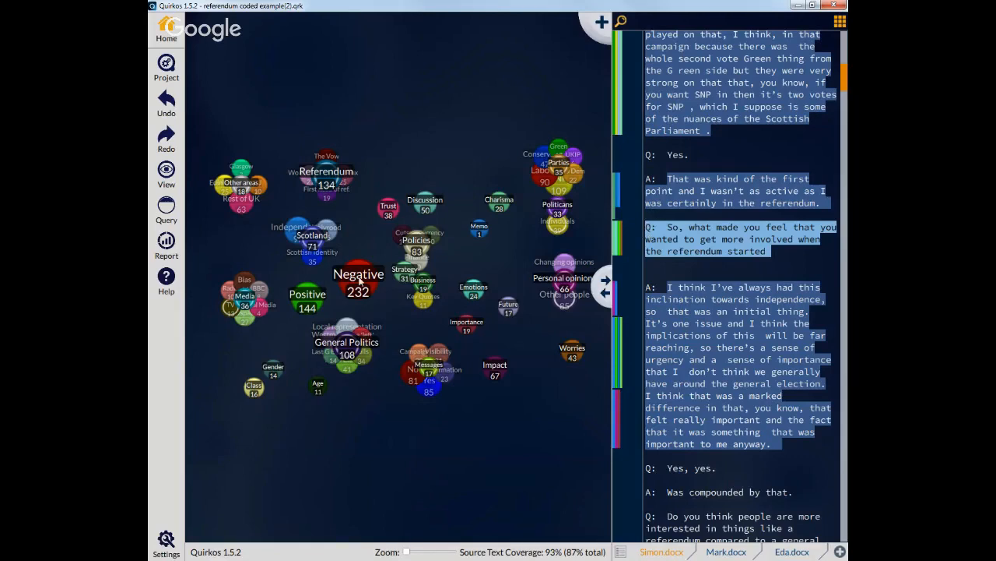
Step: Undo the Worries coding and code the question passage to Negative with its shortcut key
mouse_move(360, 281)
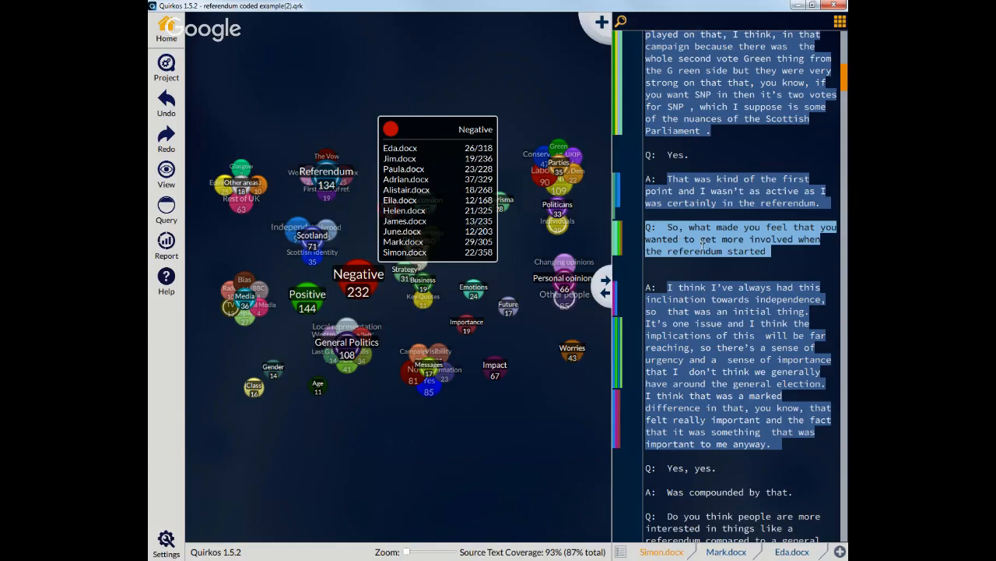
click(163, 101)
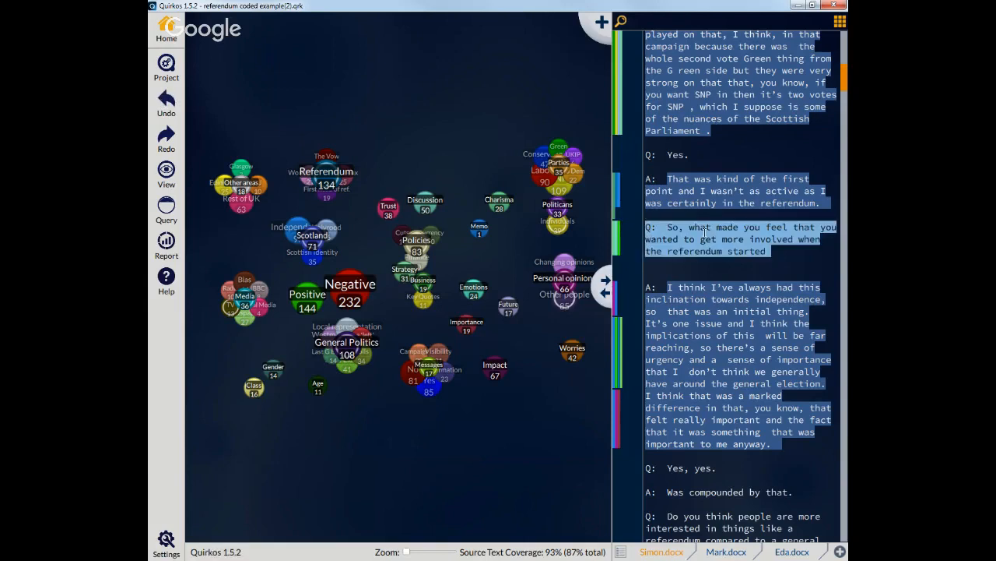
key(1)
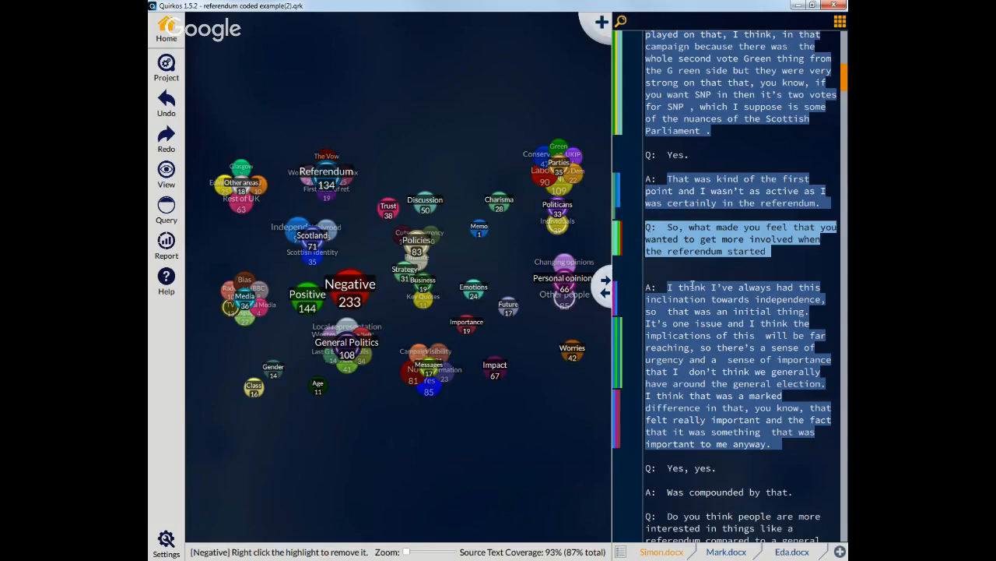
Step: Scroll to the question about interest in referendums and code it to Negative and Positive with shortcut keys
scroll(696, 268, down, 3)
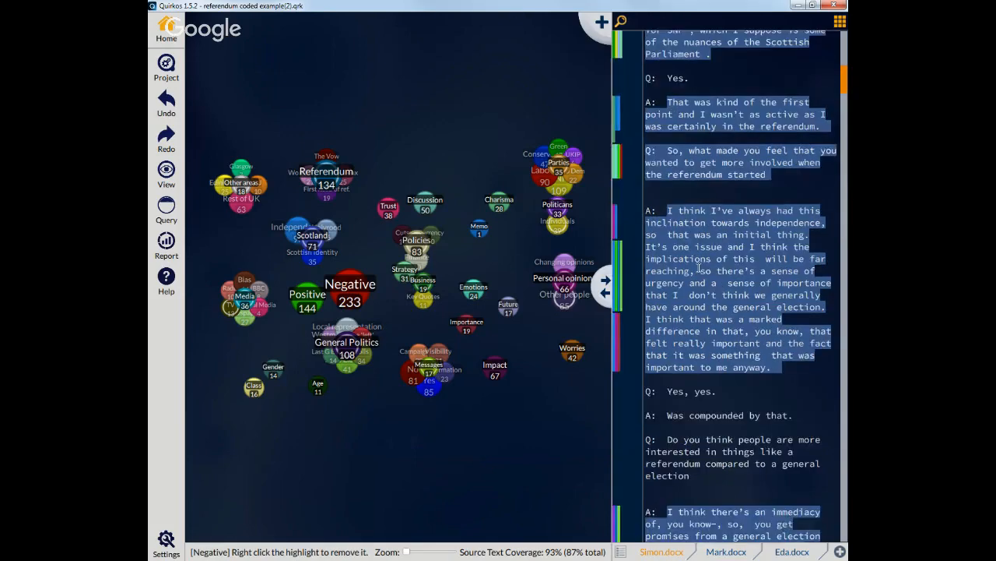
scroll(700, 268, down, 4)
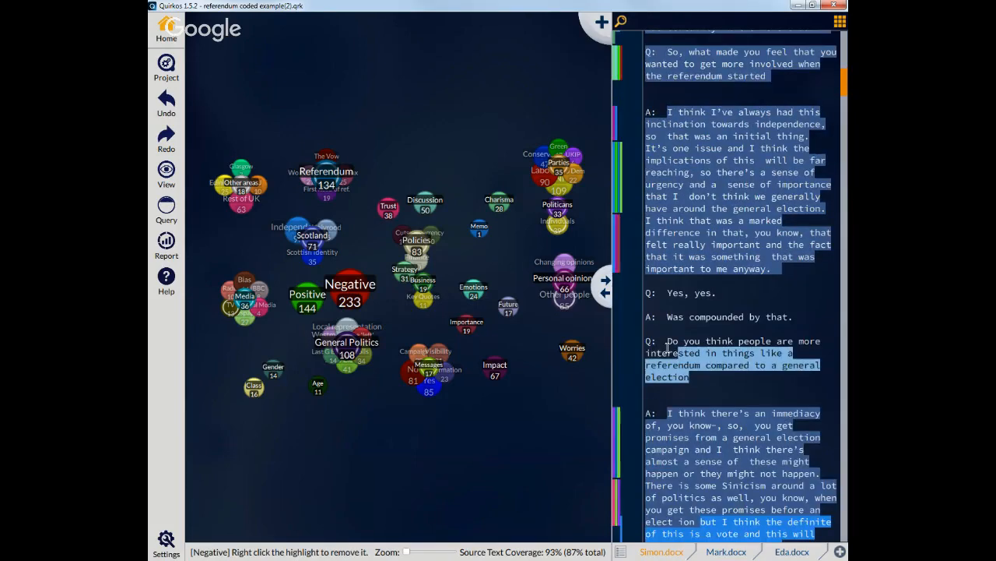
key(2)
key(3)
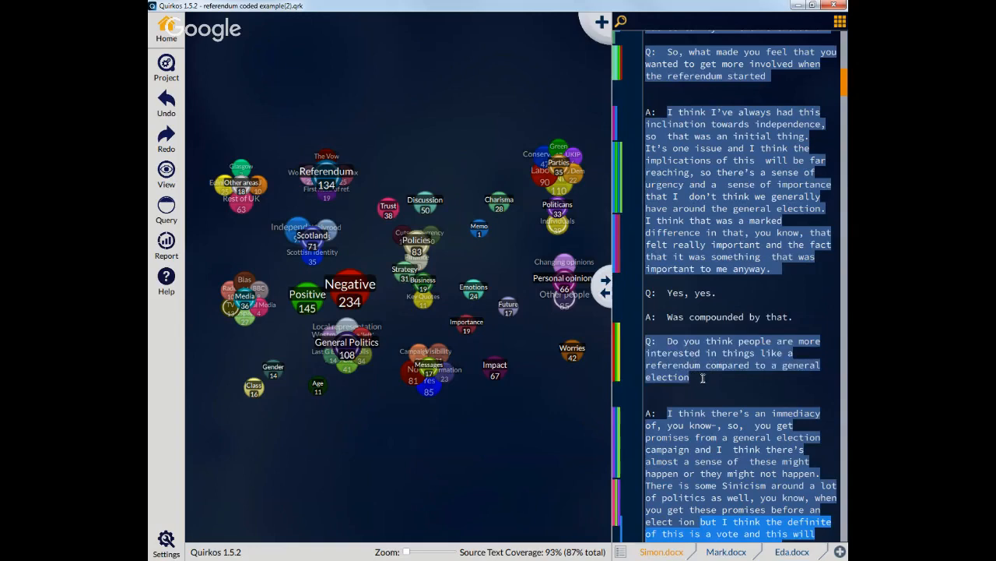
Step: Select the referendum interest question and code it to the Worries theme
drag(701, 377, 649, 344)
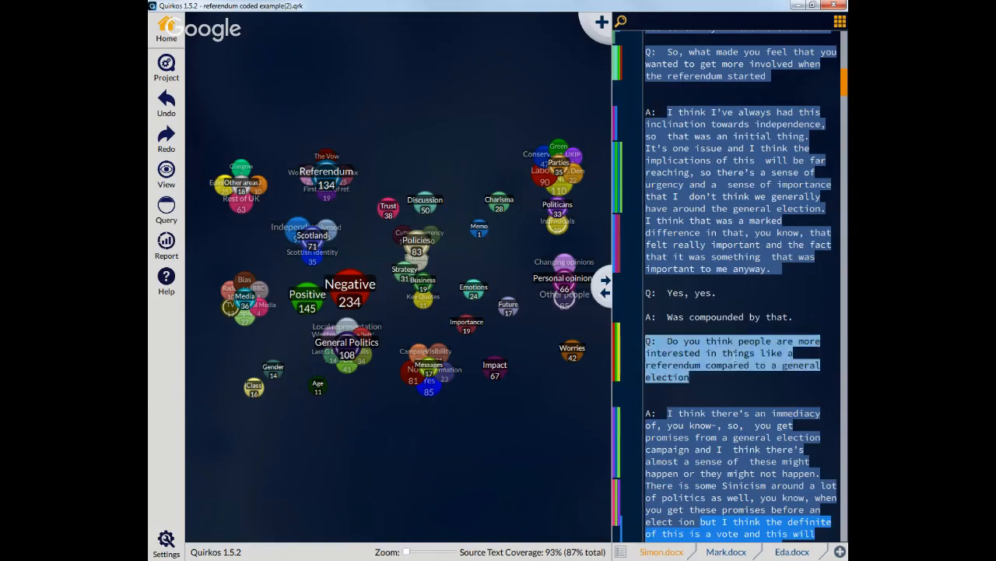
drag(743, 362, 576, 334)
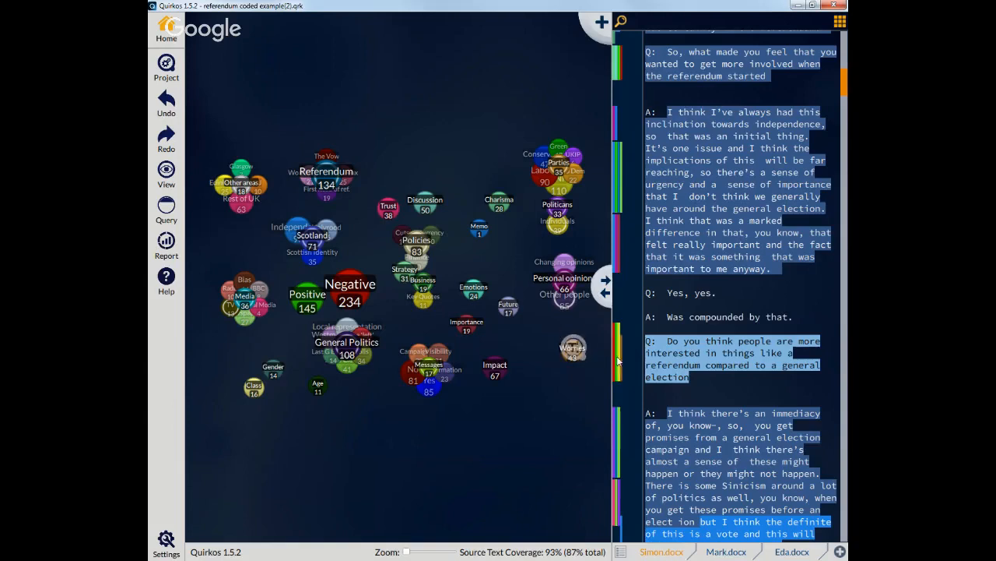
click(717, 355)
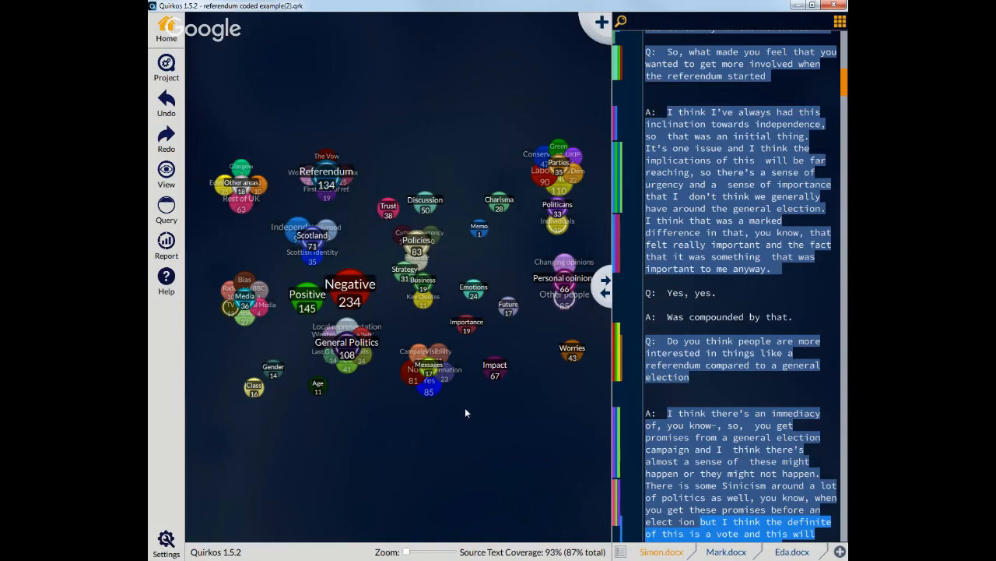
Step: Set the theme view to the default layout and reposition the Other areas and Scotland clusters
mouse_move(345, 349)
mouse_move(557, 184)
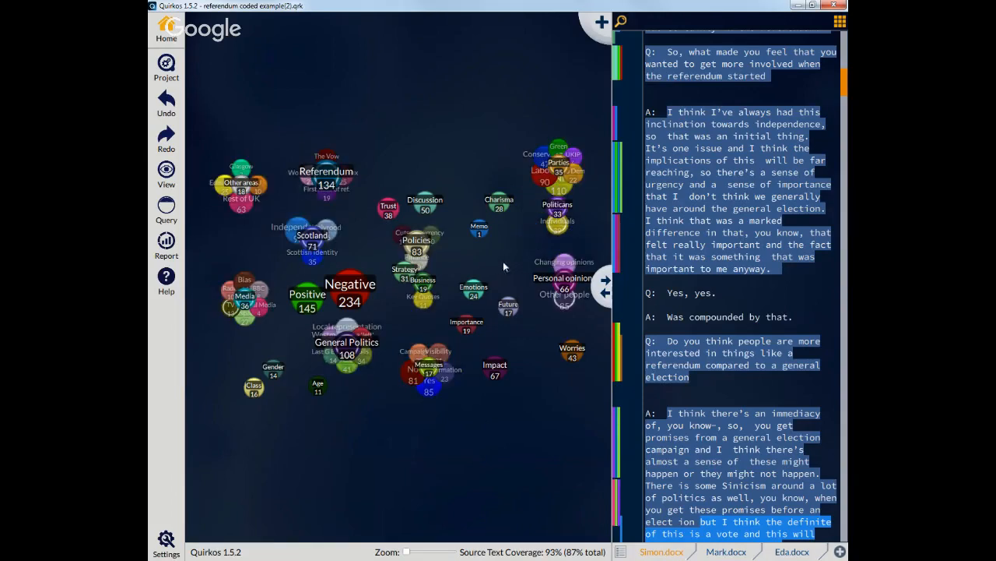
click(165, 175)
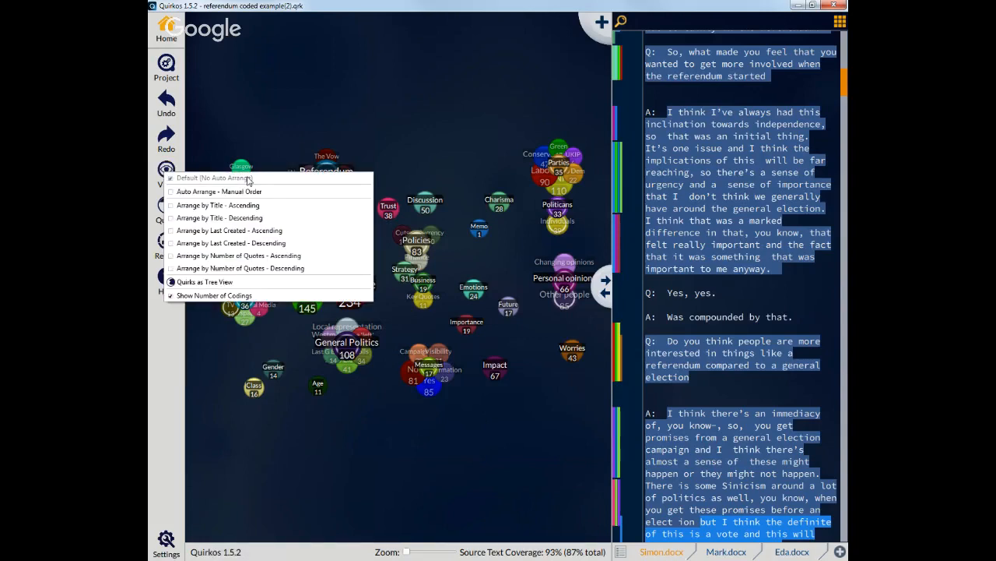
click(262, 154)
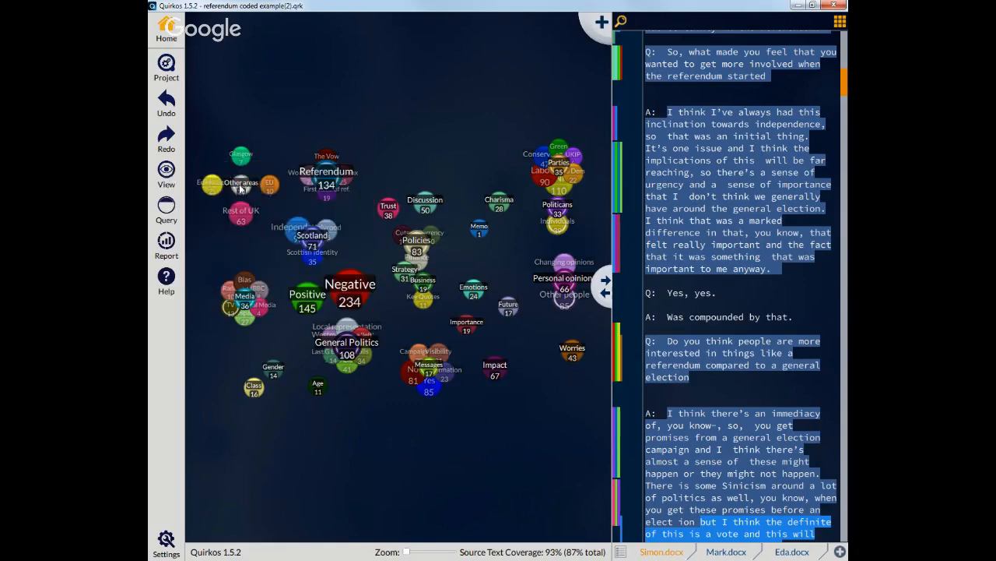
drag(239, 184, 219, 160)
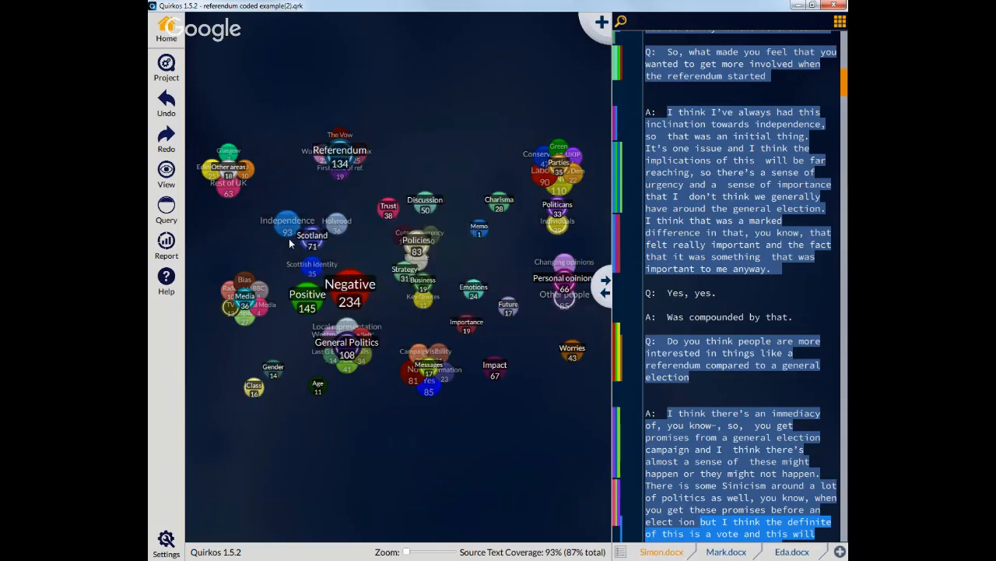
drag(320, 240, 290, 238)
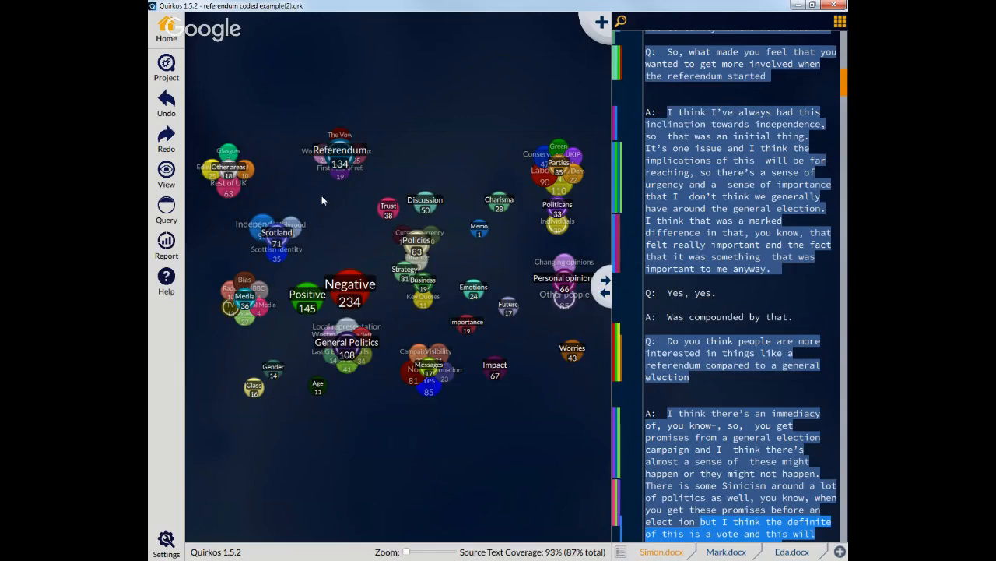
Step: Arrange the themes by title in ascending order and narrow the source text pane
click(176, 175)
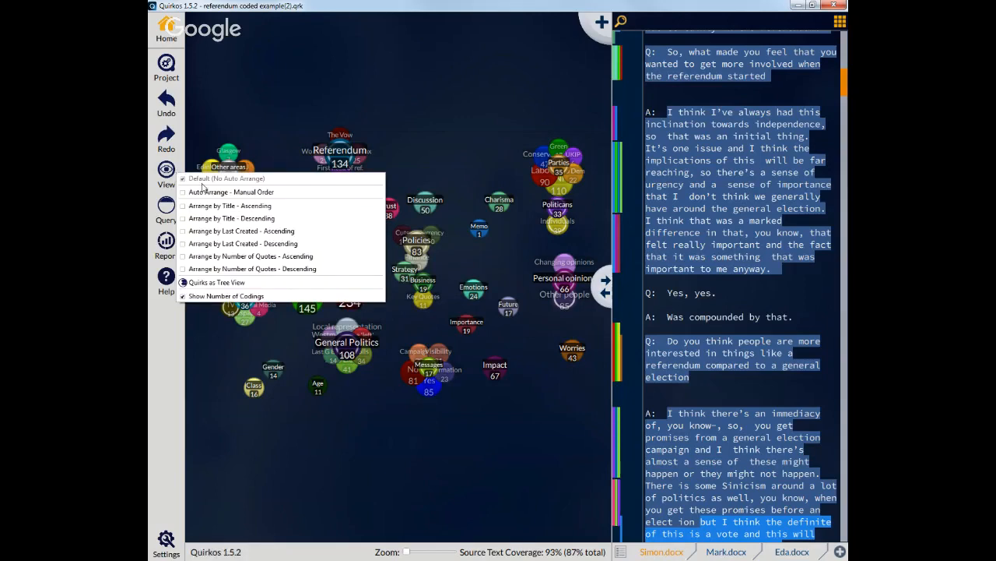
click(259, 204)
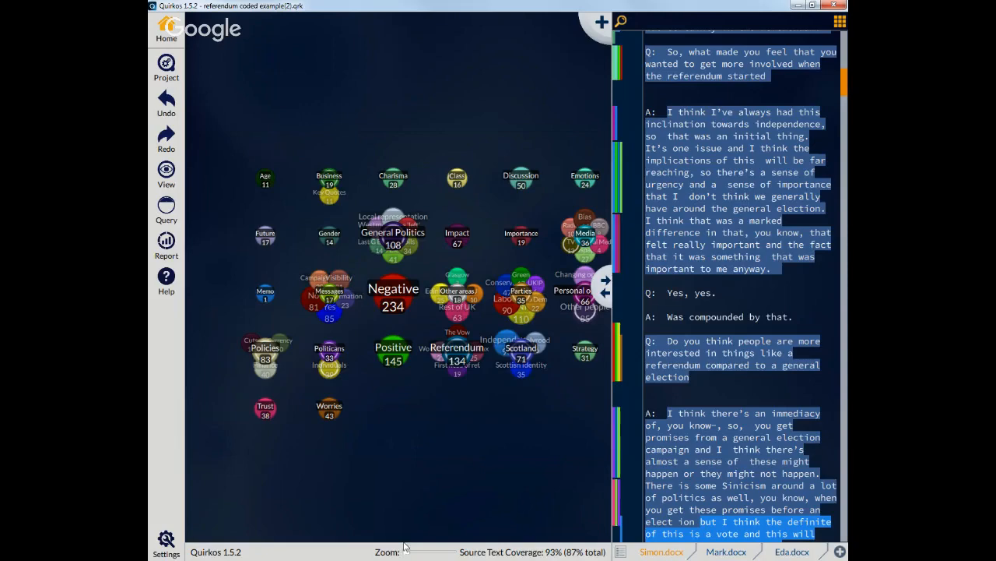
drag(633, 291, 676, 291)
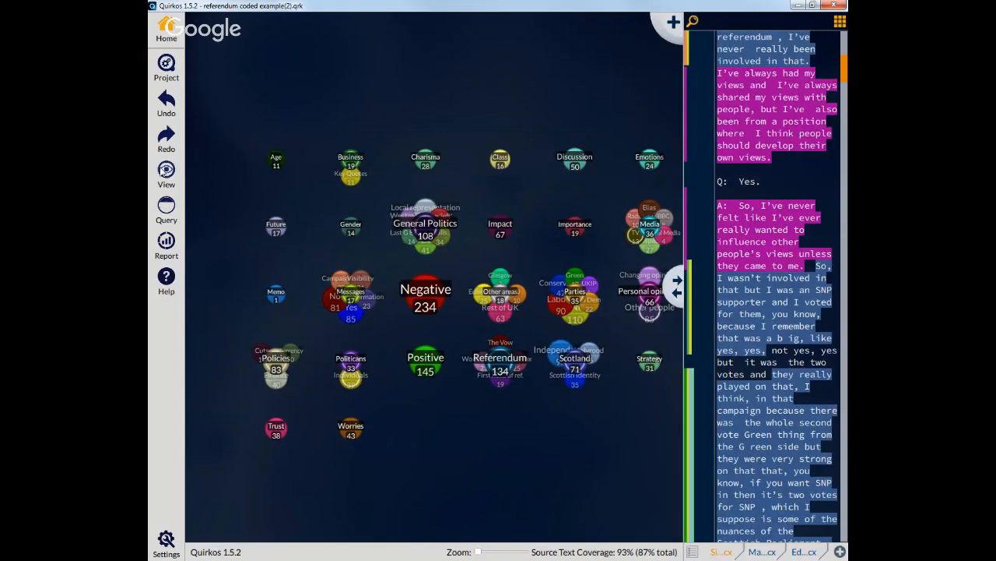
Step: Rearrange the themes by last created descending, then by number of quotes descending
click(165, 172)
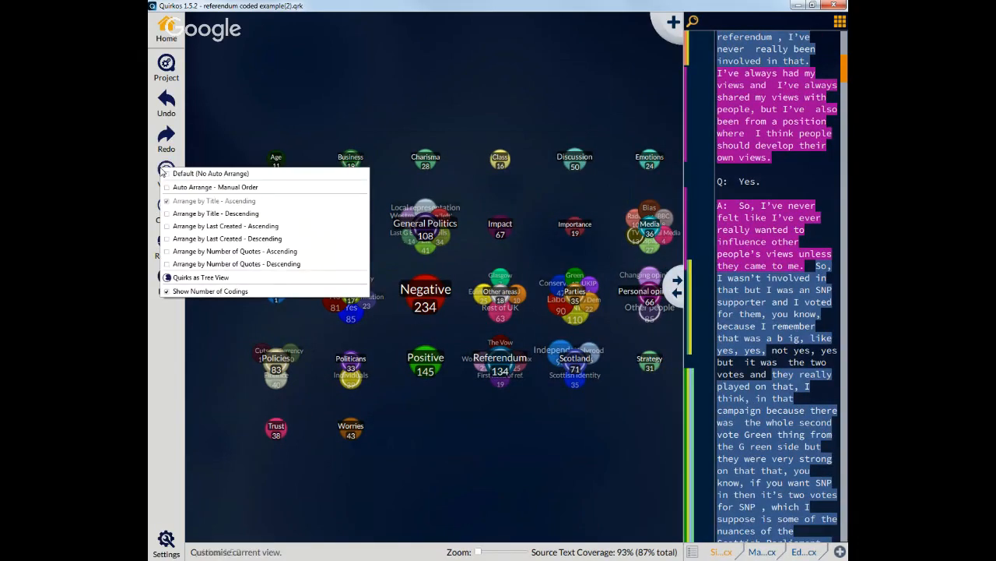
click(199, 239)
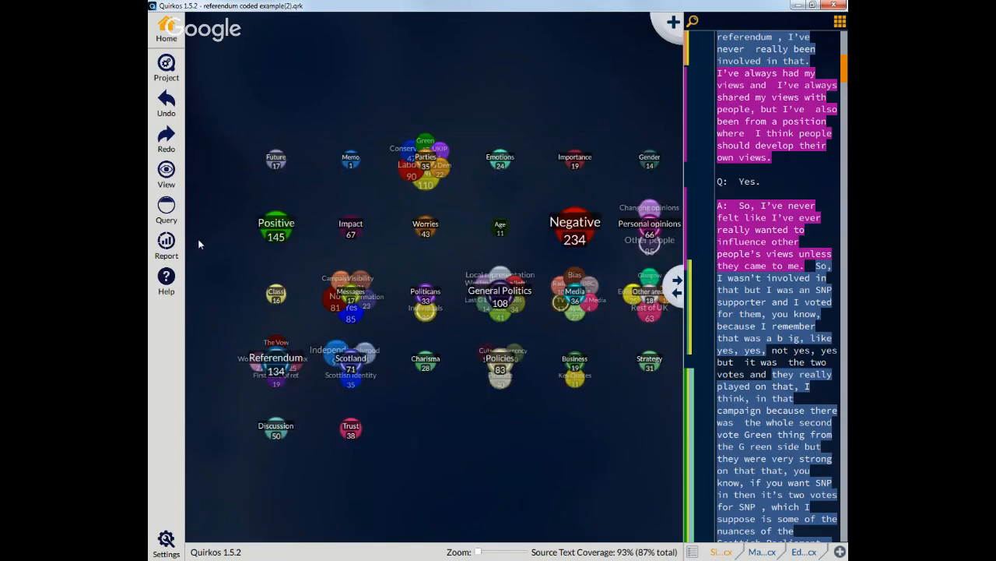
click(167, 171)
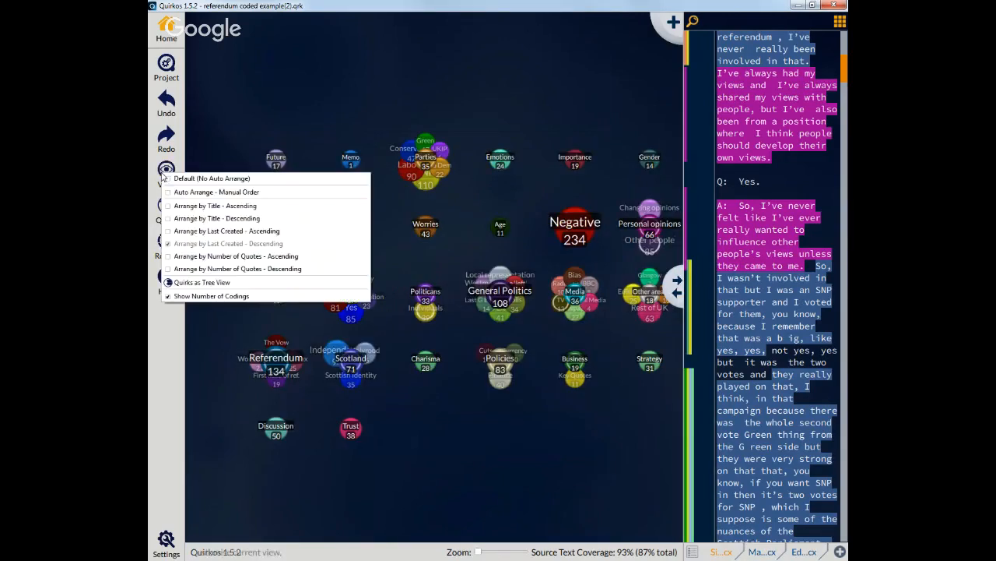
click(257, 269)
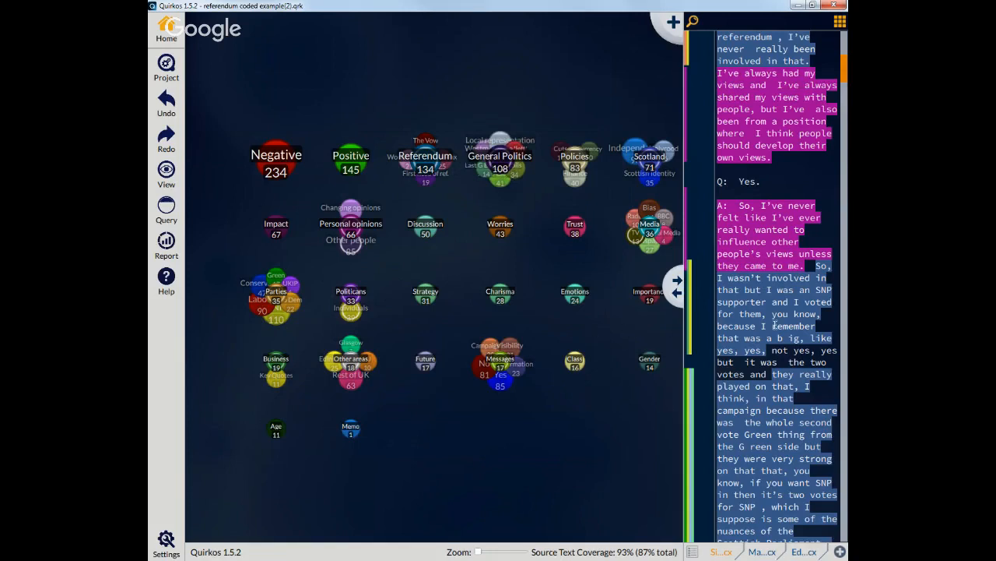
Step: Select the passage about the two votes and code it to the Business theme
drag(804, 418, 788, 363)
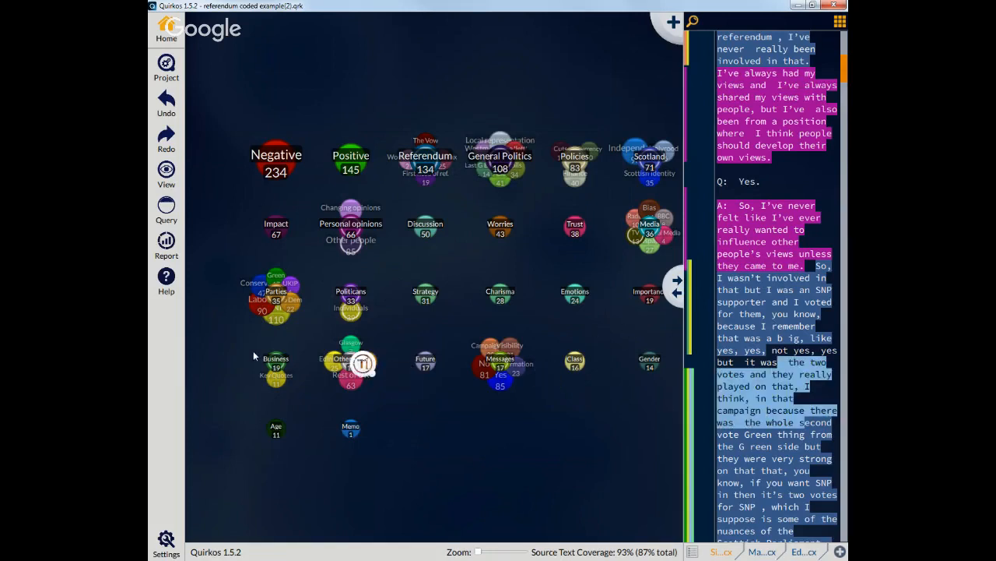
drag(278, 359, 277, 359)
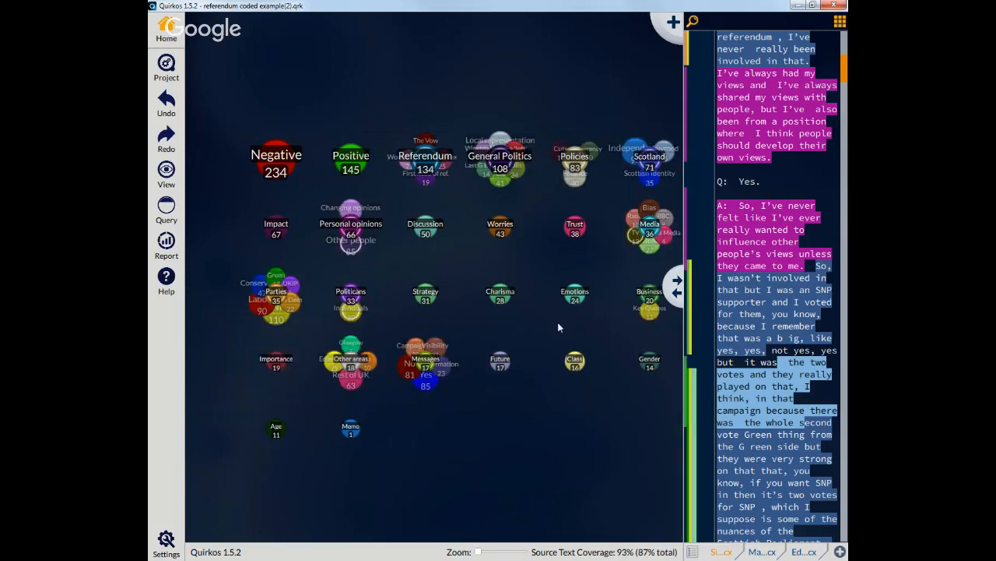
Step: Reset the theme view to the default layout with no auto arrange, then display the themes as a tree view
click(173, 178)
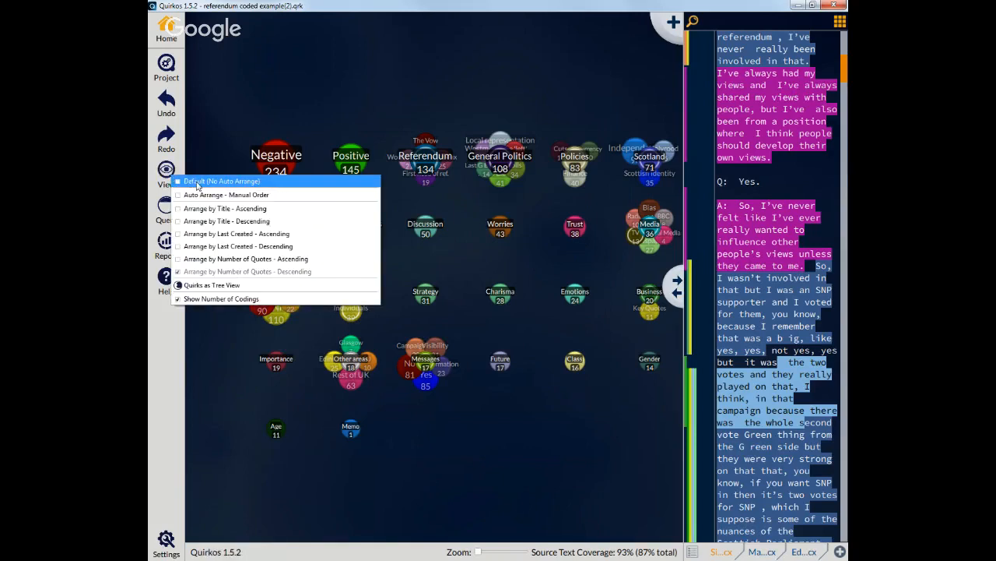
click(197, 184)
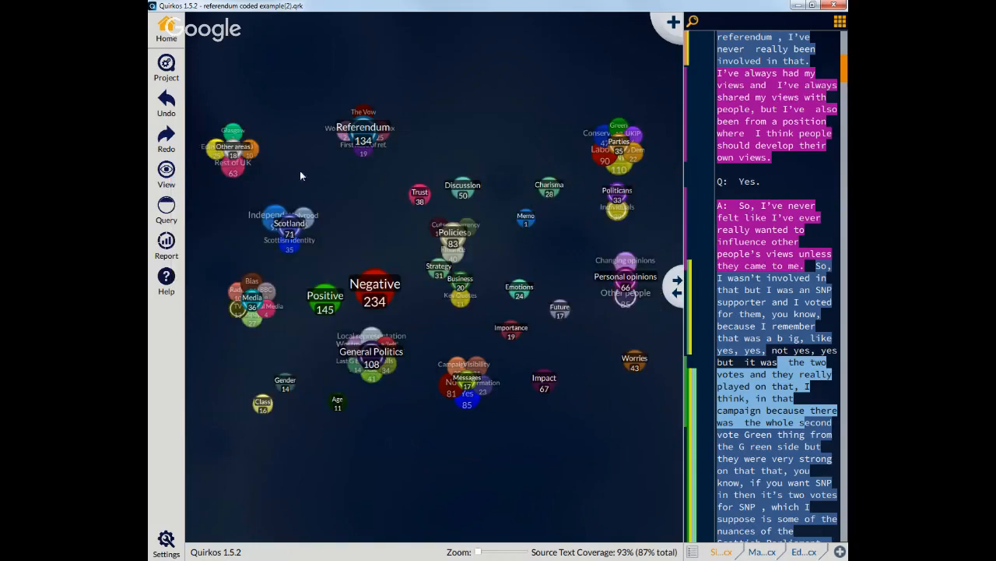
click(169, 179)
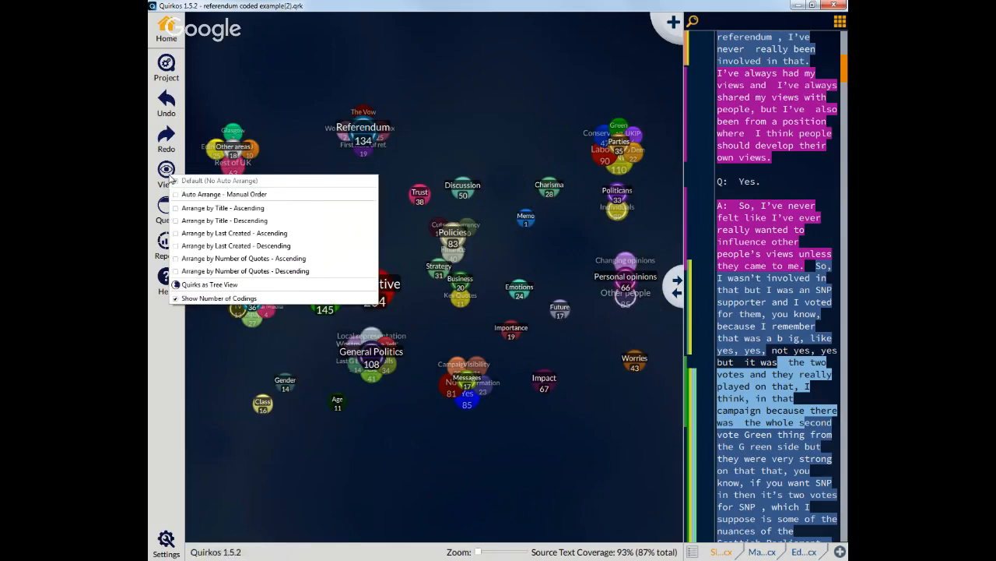
click(222, 286)
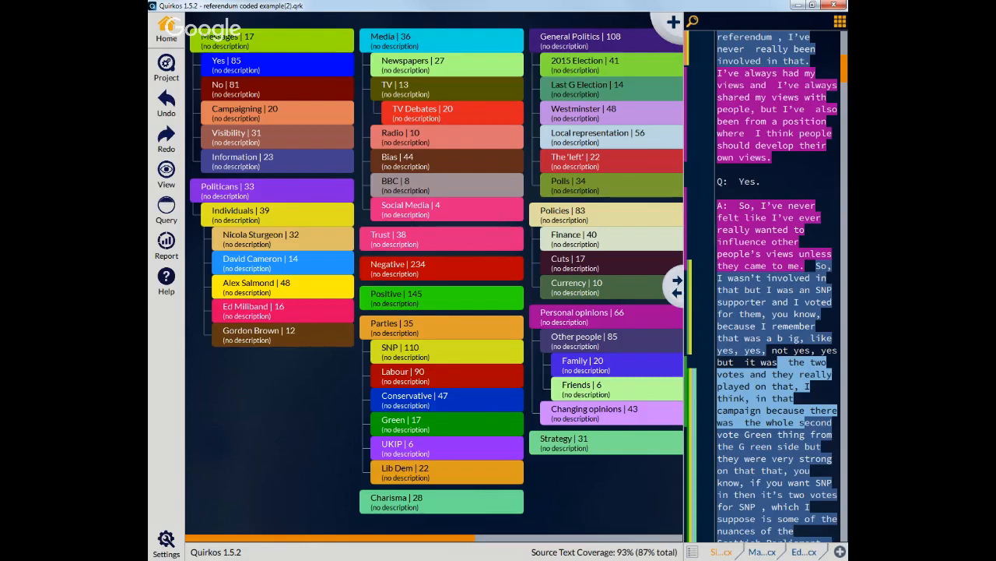
Step: Code the selected source text to the TV Debates, Radio, Positive and Negative themes by dropping it onto each
drag(790, 349, 465, 114)
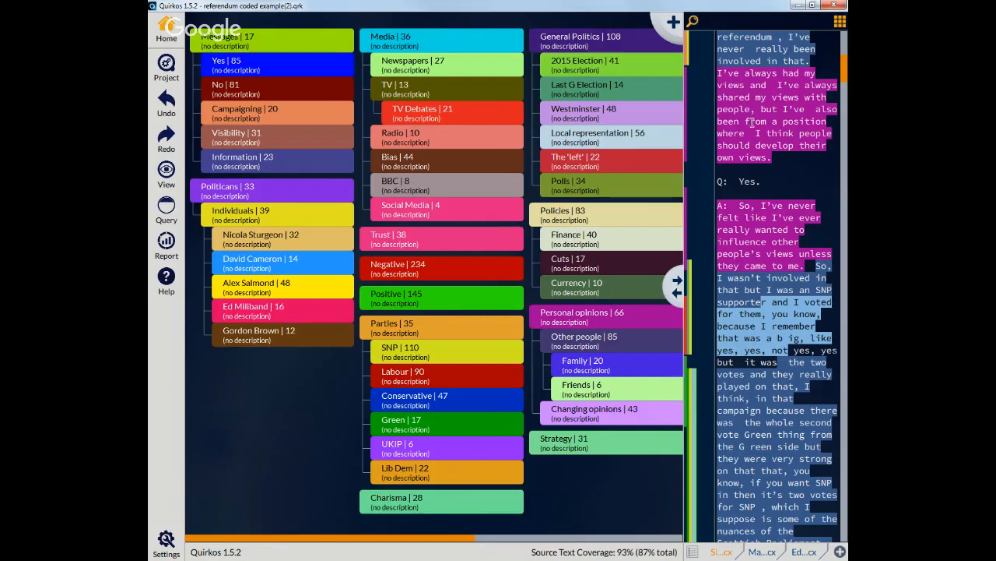
drag(739, 84, 448, 142)
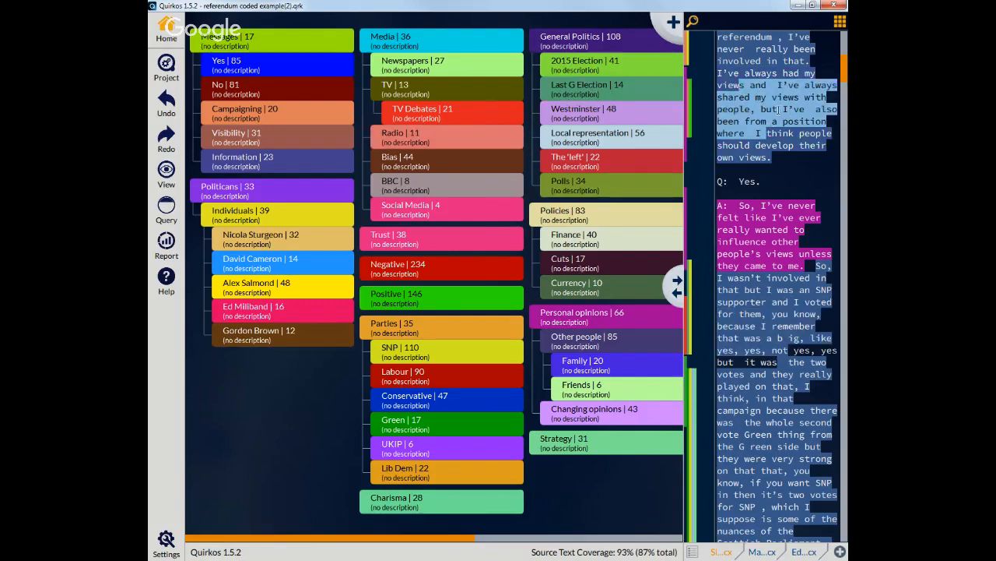
drag(778, 110, 462, 271)
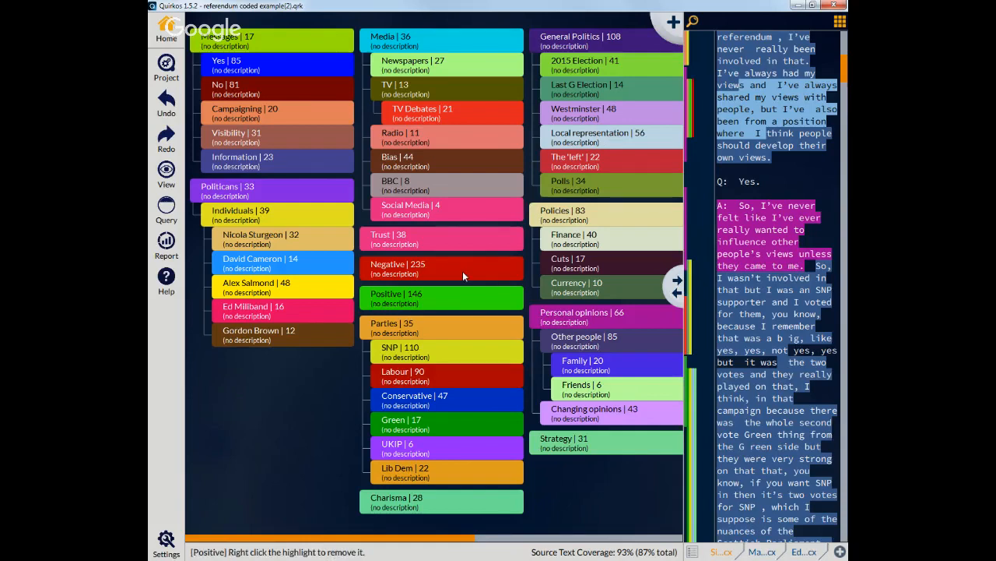
click(775, 187)
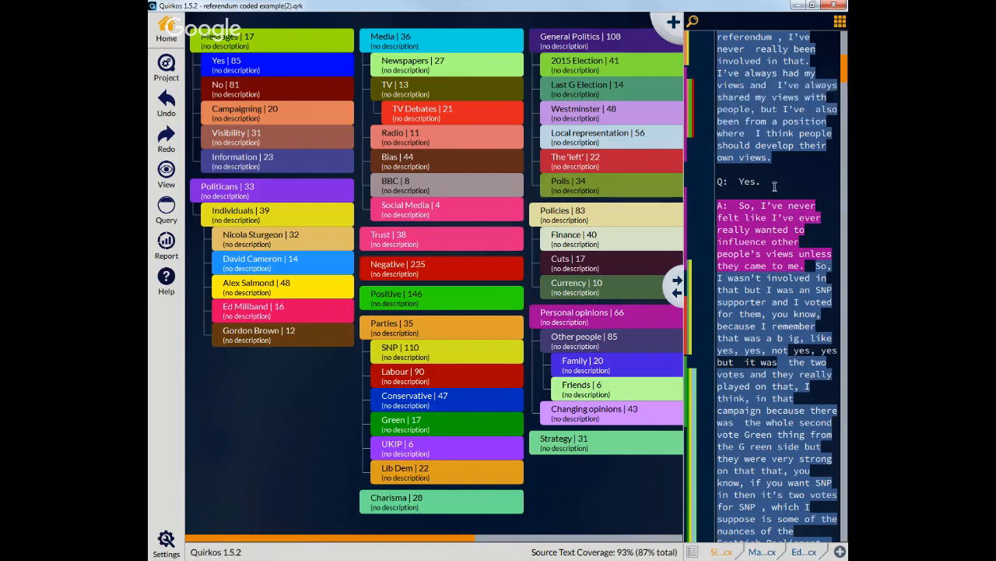
Step: Open the TV Debates theme's options menu and scroll horizontally through the theme tree
right_click(446, 114)
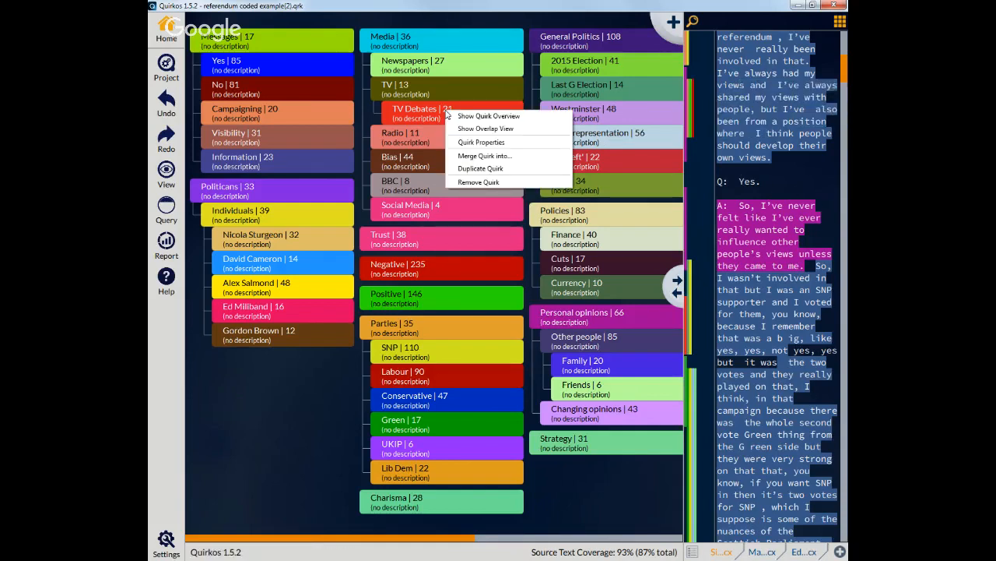
click(480, 144)
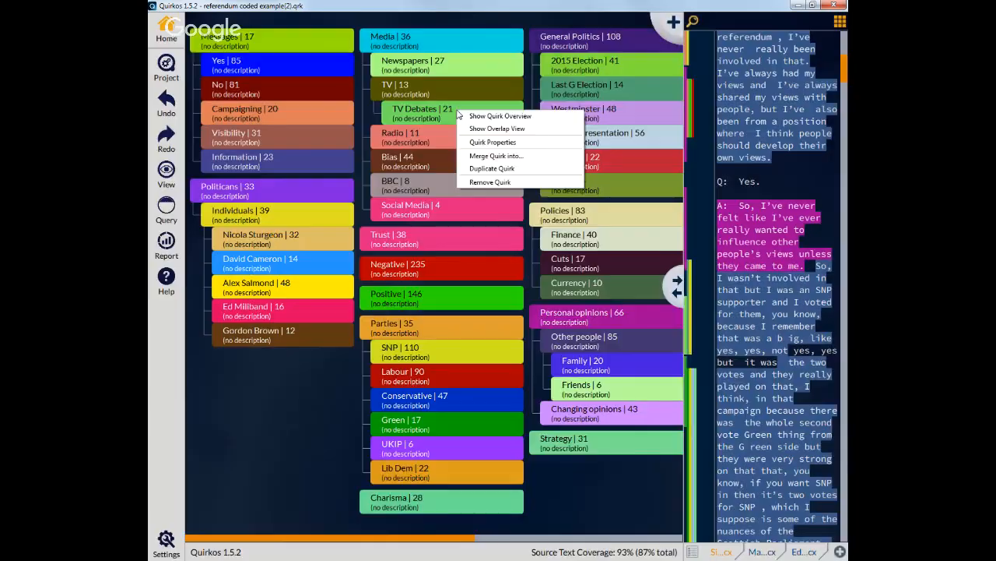
click(497, 129)
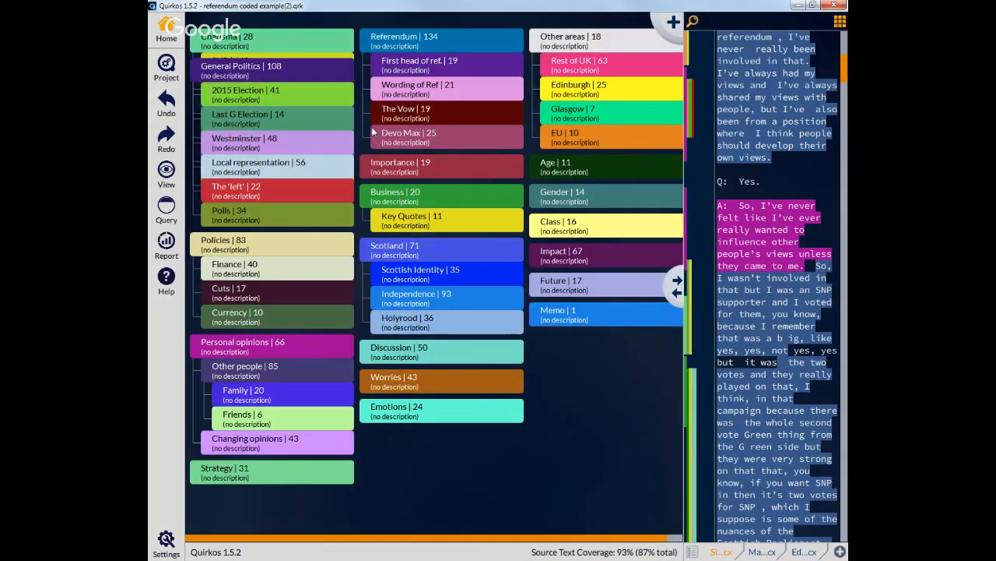
drag(595, 538, 621, 540)
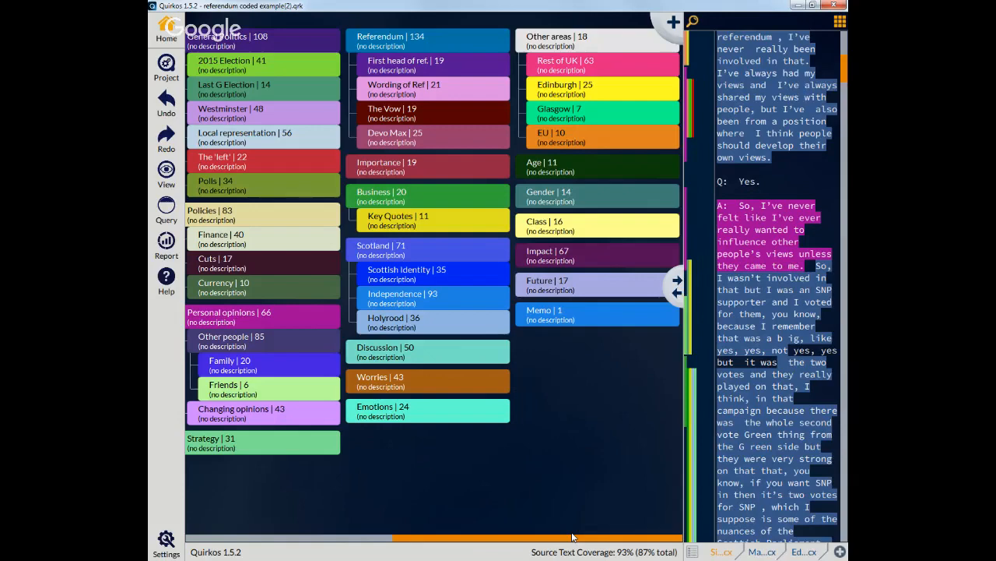
drag(572, 537, 362, 538)
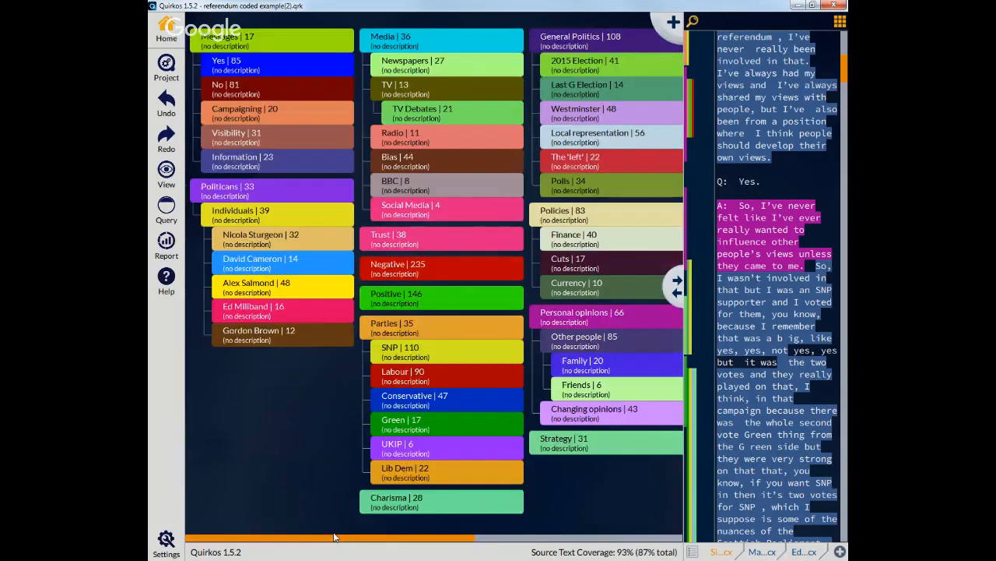
Step: Turn off the tree view to return to the bubble layout of themes
click(159, 174)
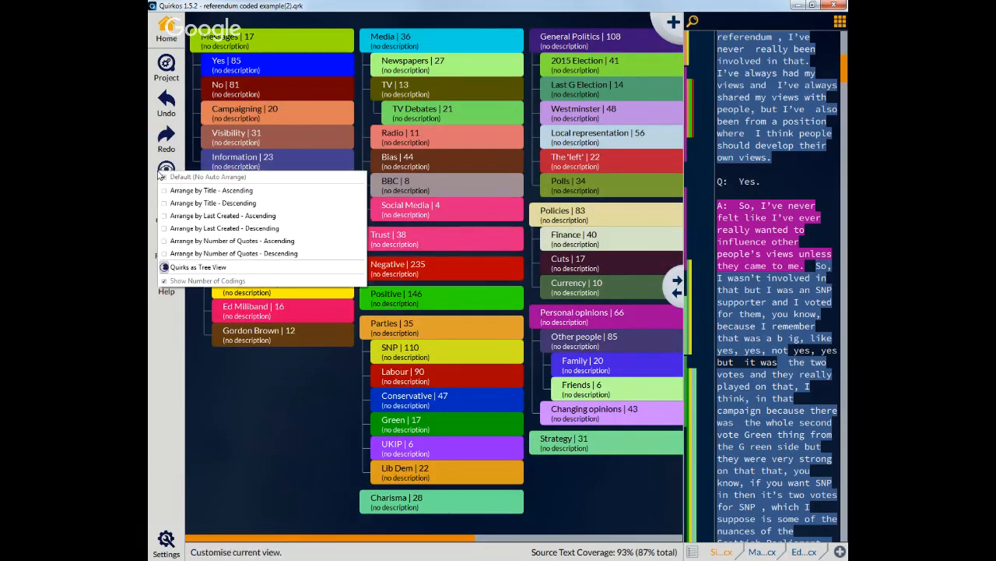
click(181, 267)
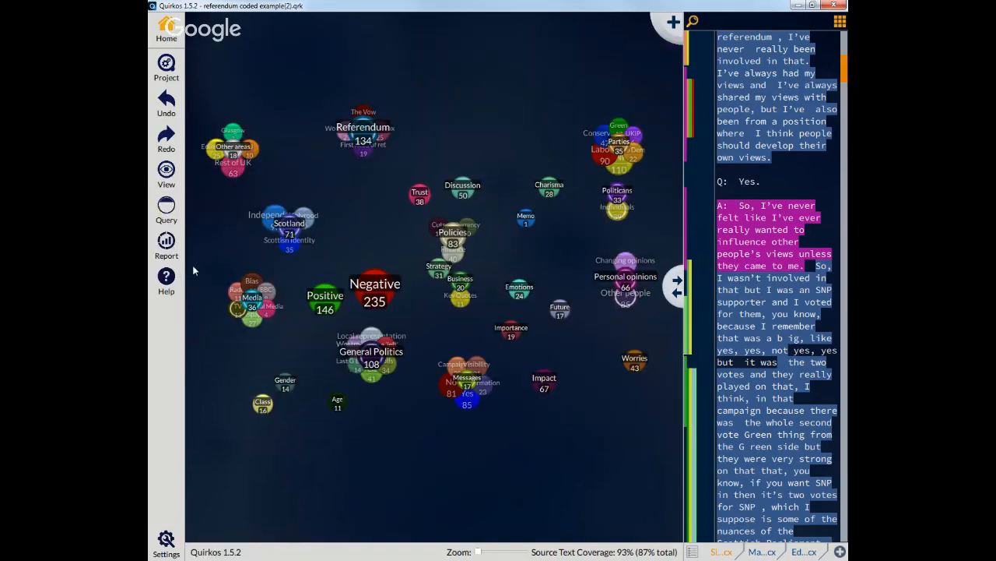
Step: Hide the number of codings on the theme bubbles and move the Positive bubble above Negative
click(174, 175)
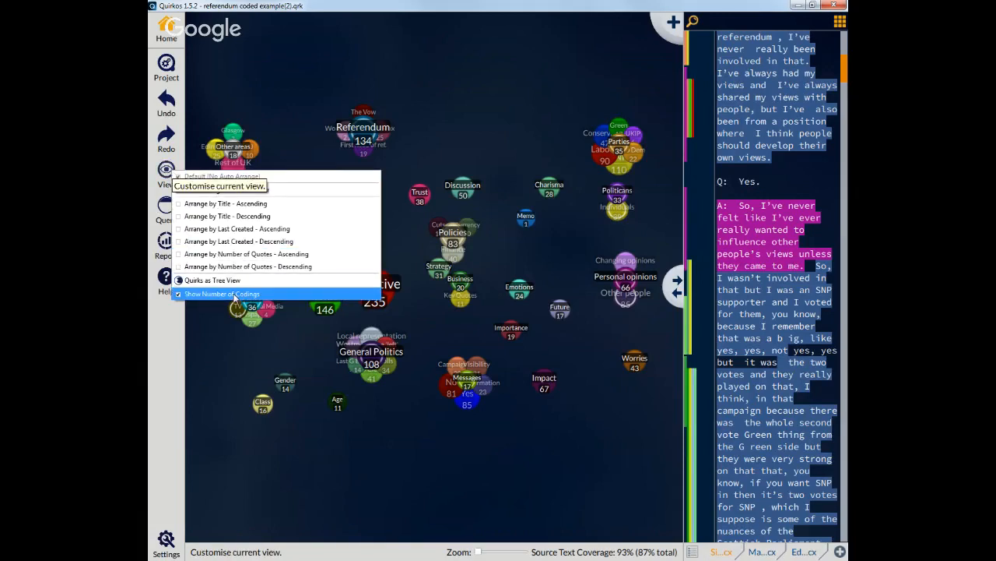
click(291, 293)
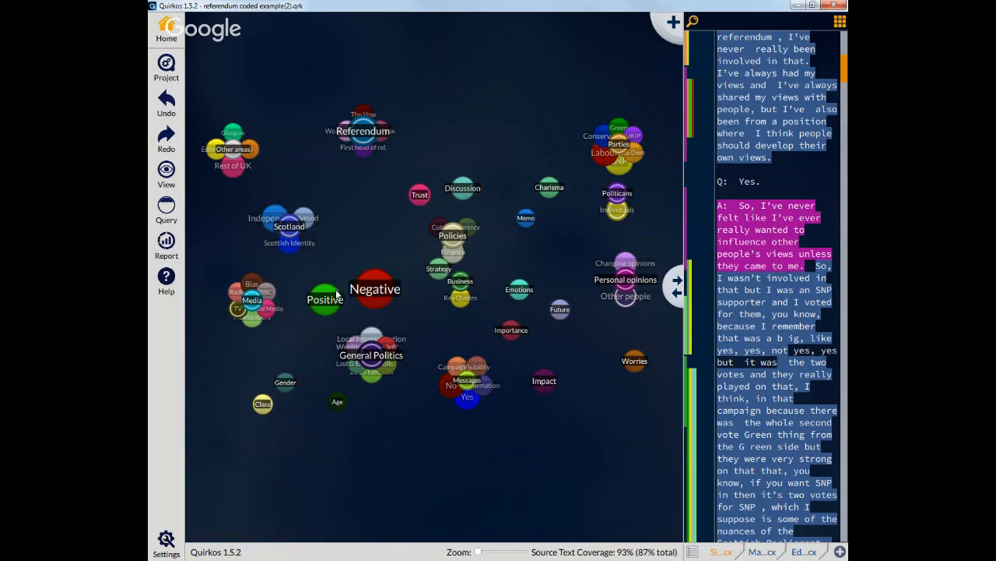
drag(329, 267, 368, 217)
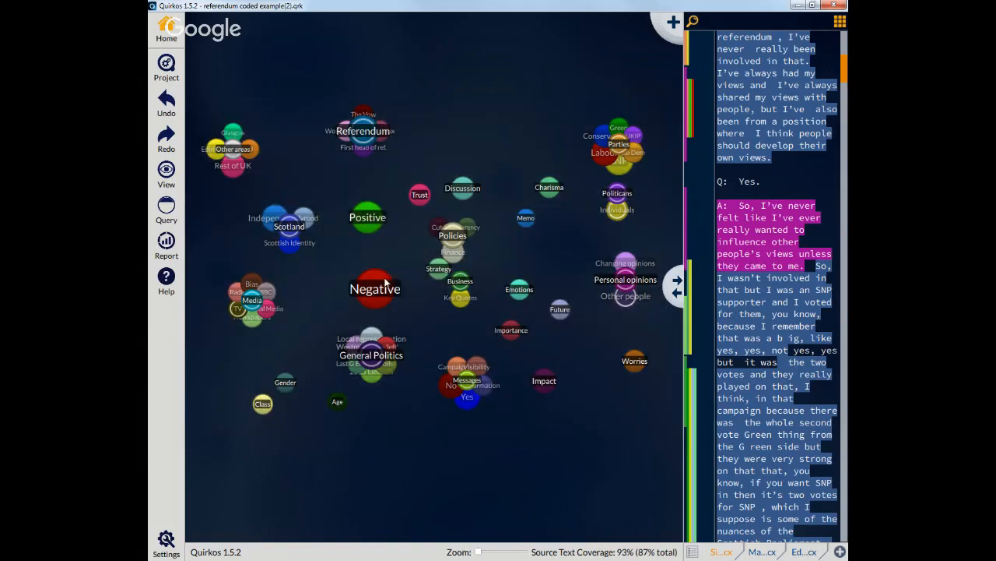
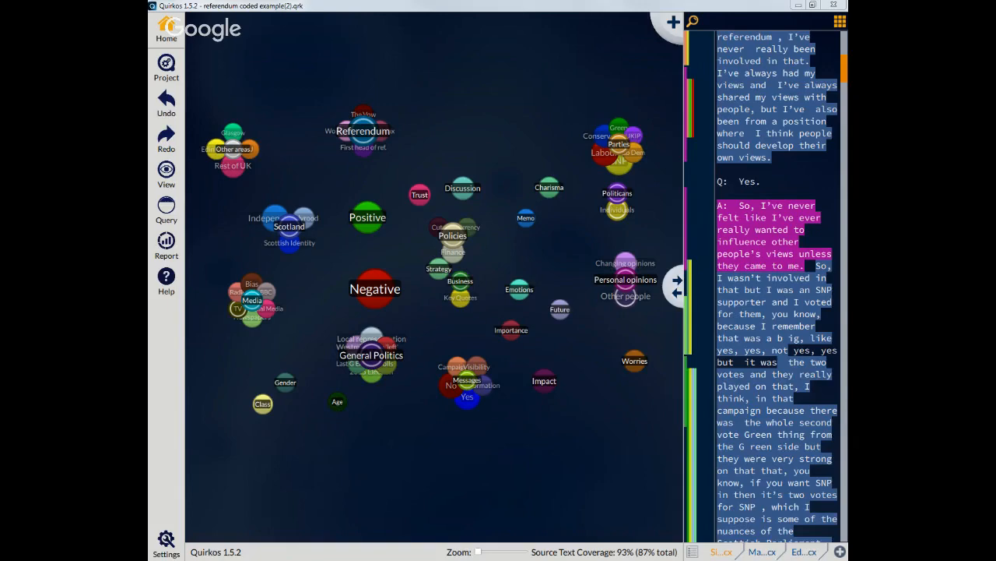
key(alt+Tab)
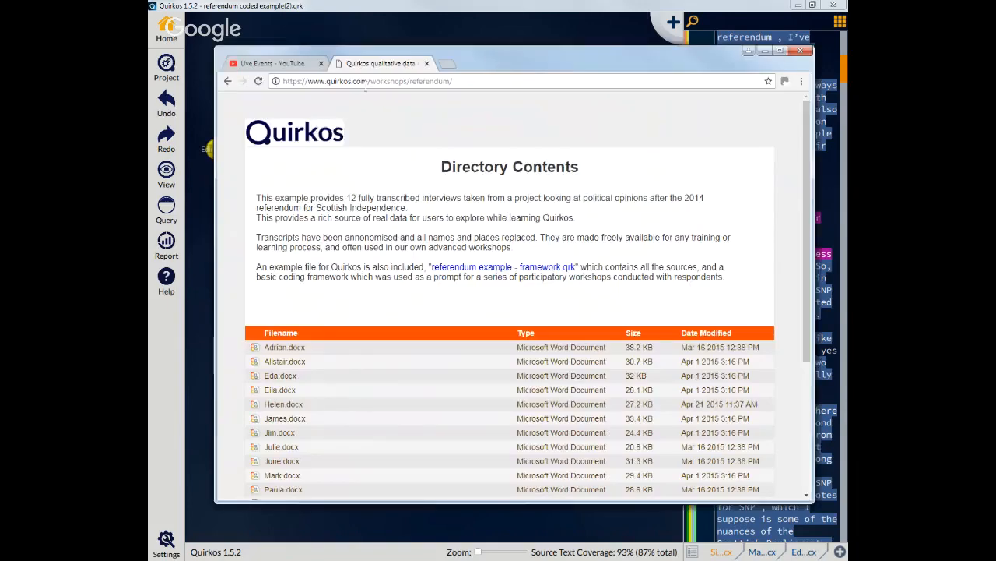
drag(370, 83, 576, 100)
key(BackSpace)
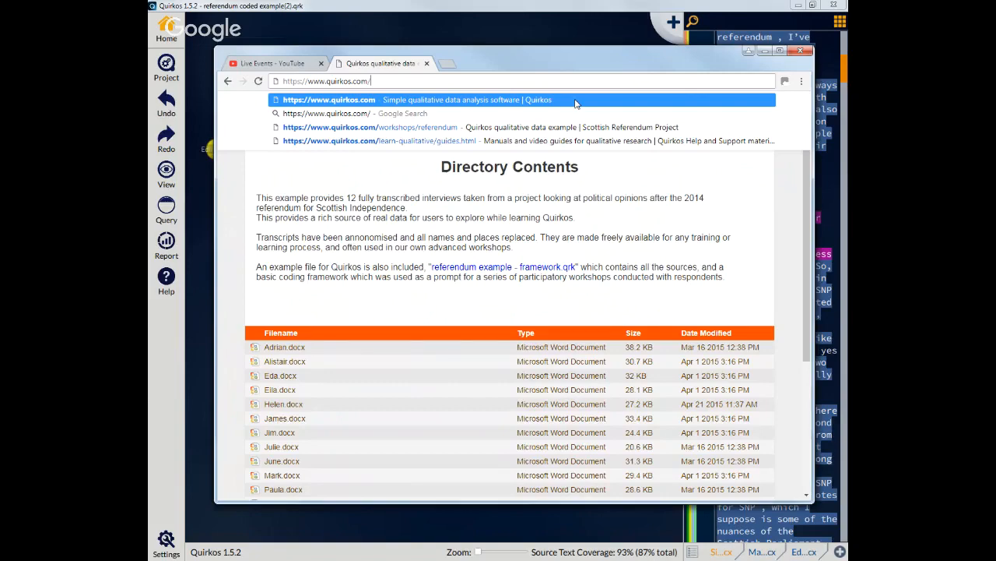
click(576, 100)
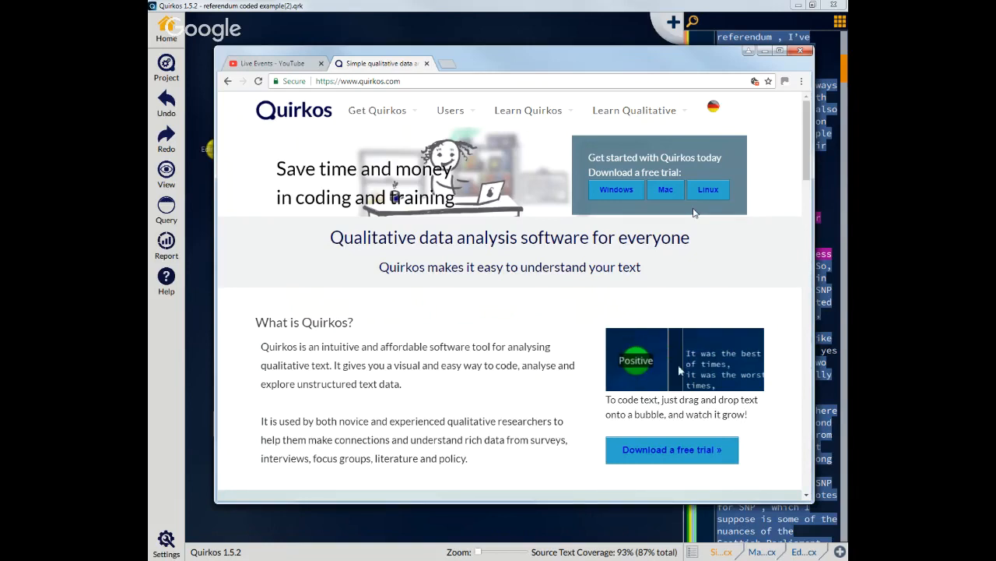
click(565, 5)
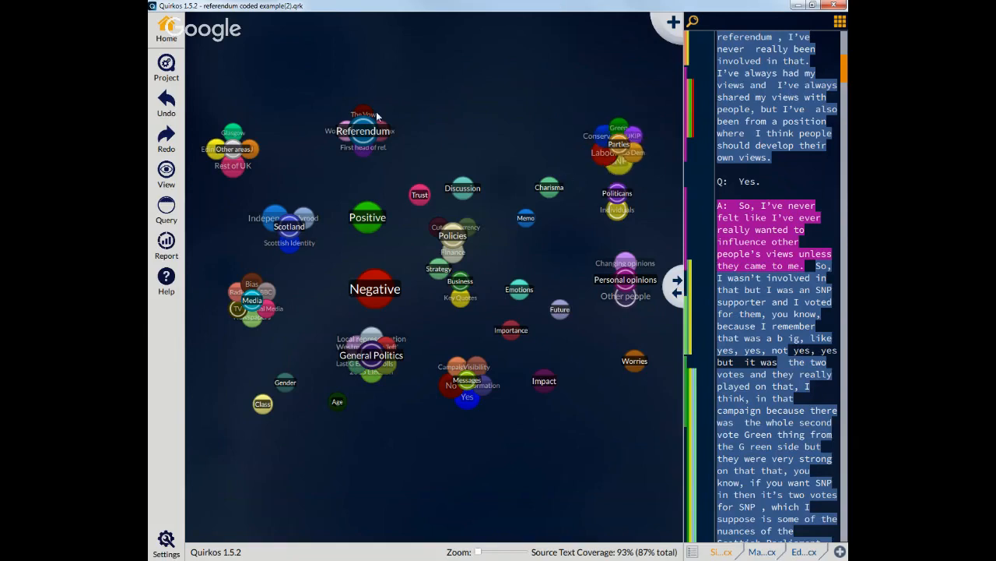
Step: Move the Parties theme cluster leftward, closer to the Referendum bubble
mouse_move(347, 138)
mouse_move(620, 144)
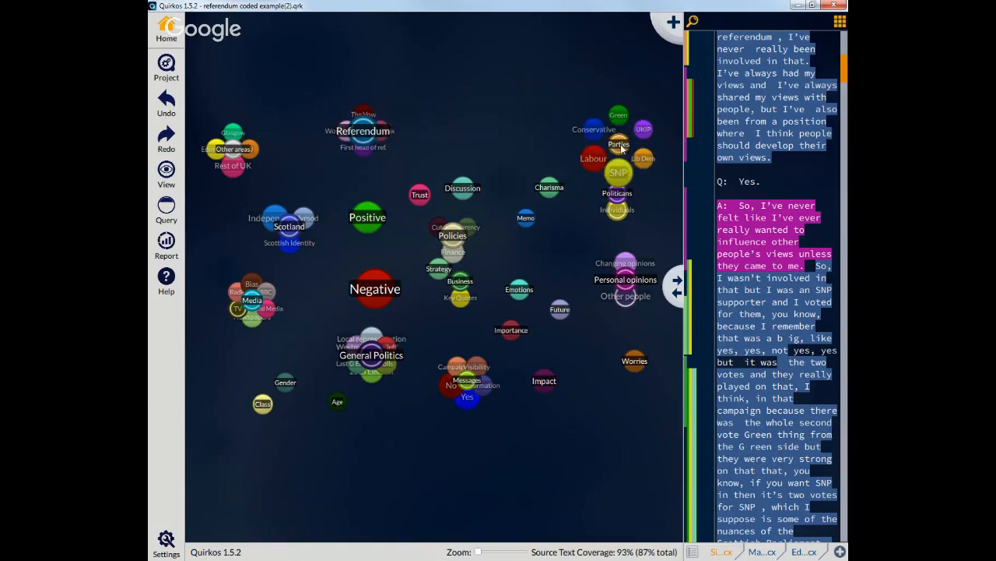
drag(620, 146, 561, 129)
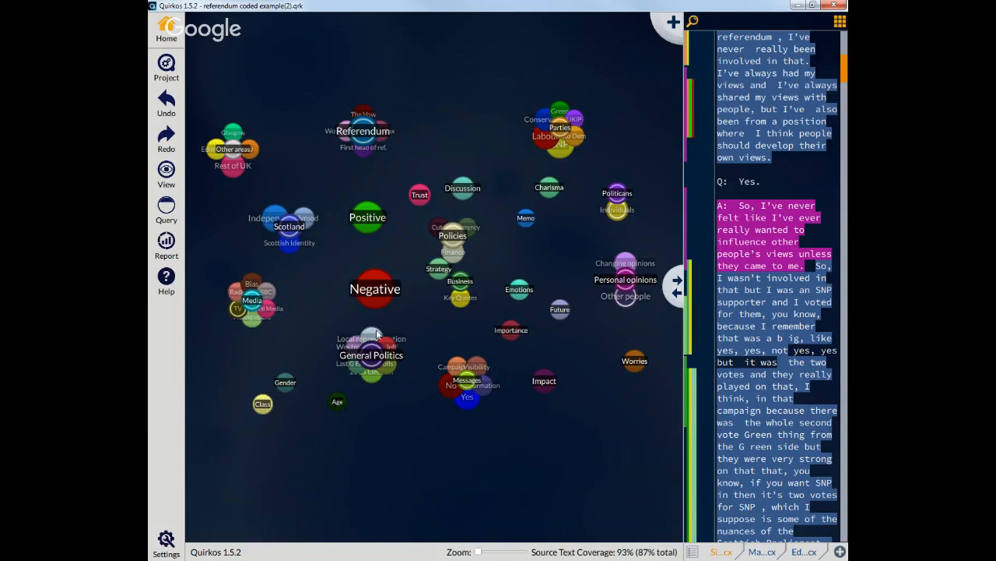
Step: Export the project's themes as a QDC codebook named referendum codebook
click(166, 67)
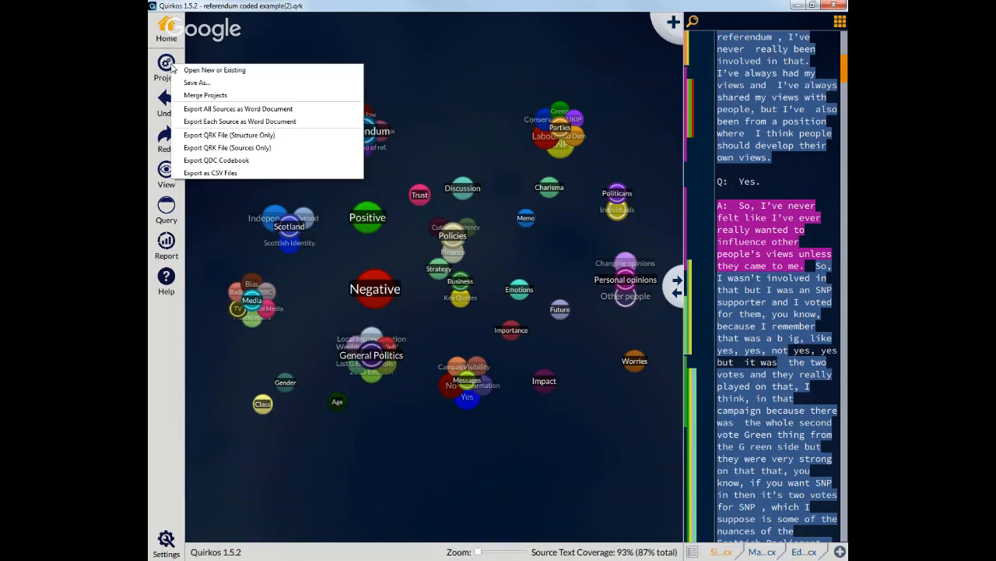
click(230, 161)
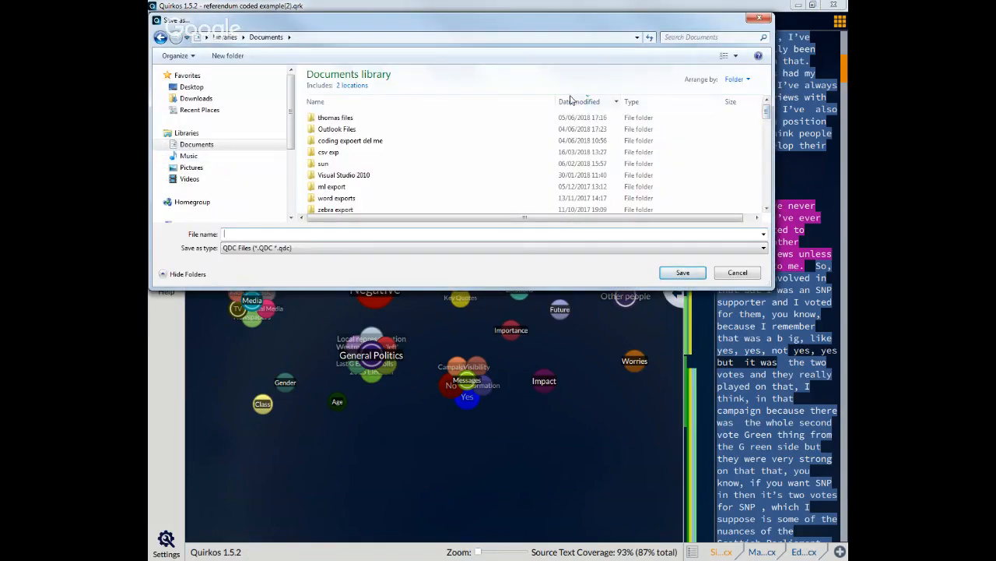
text(referendum )
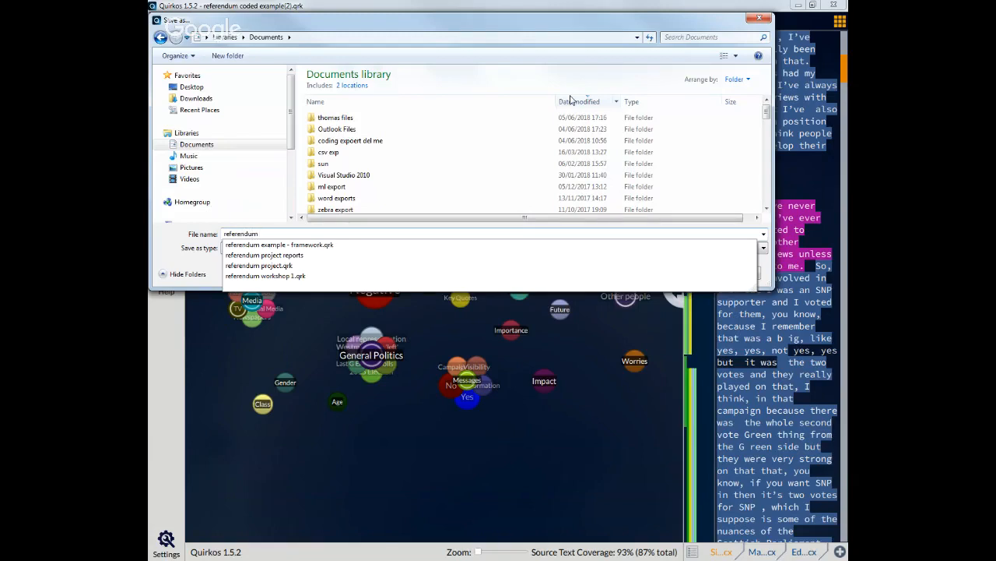
text(codebook)
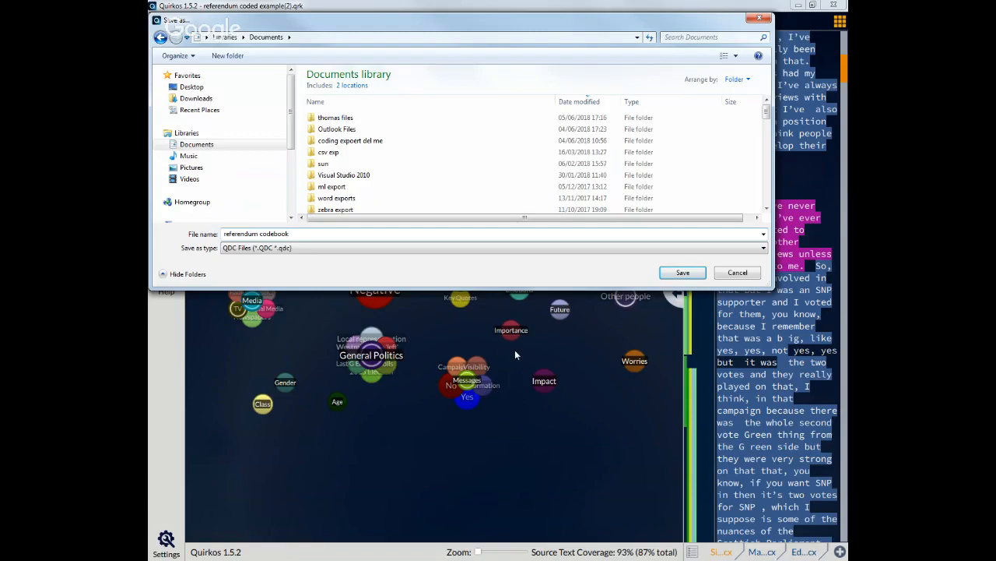
click(679, 274)
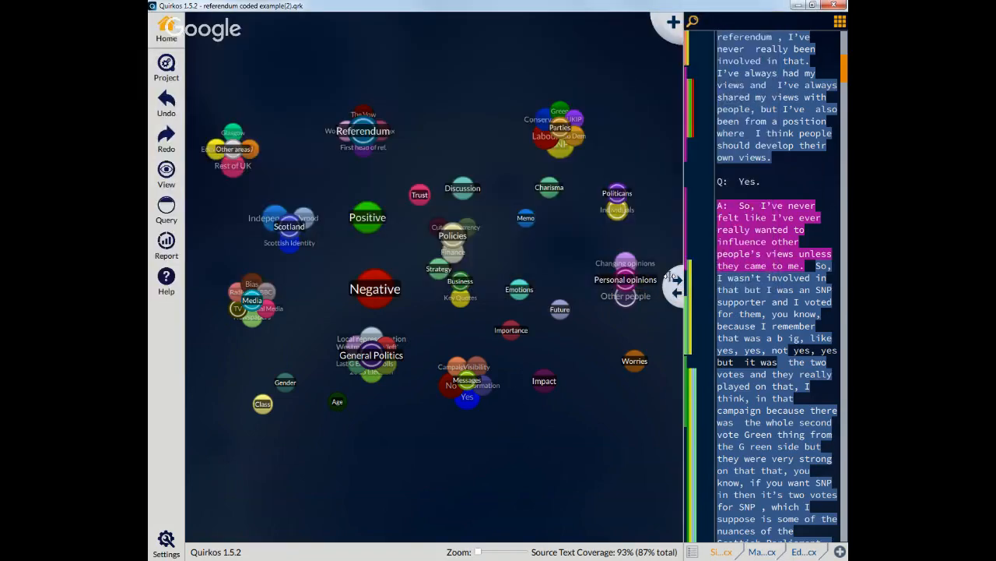
Step: Open the referendum codebook.QDC file from Documents to import it as a new Quirkos project
click(166, 67)
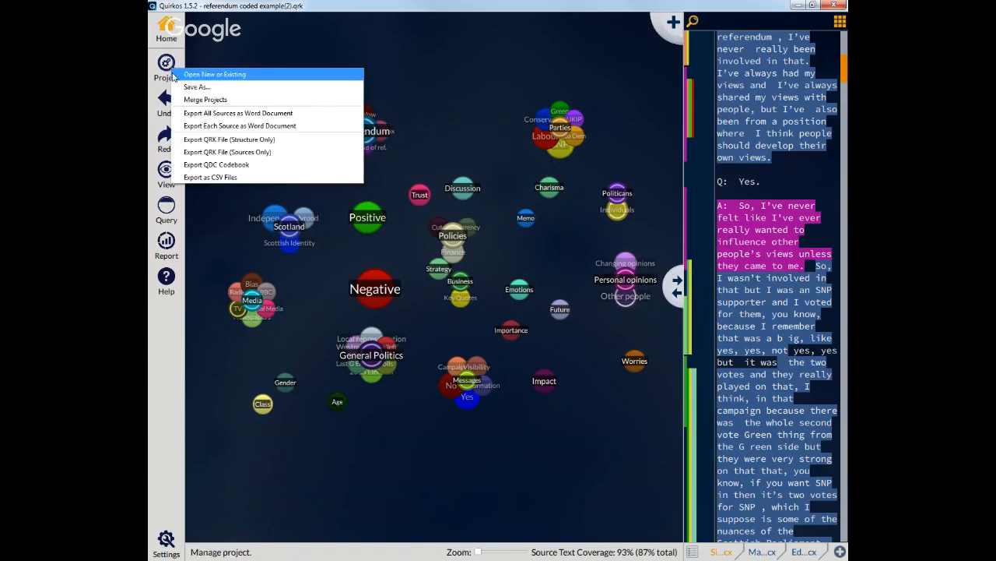
click(269, 75)
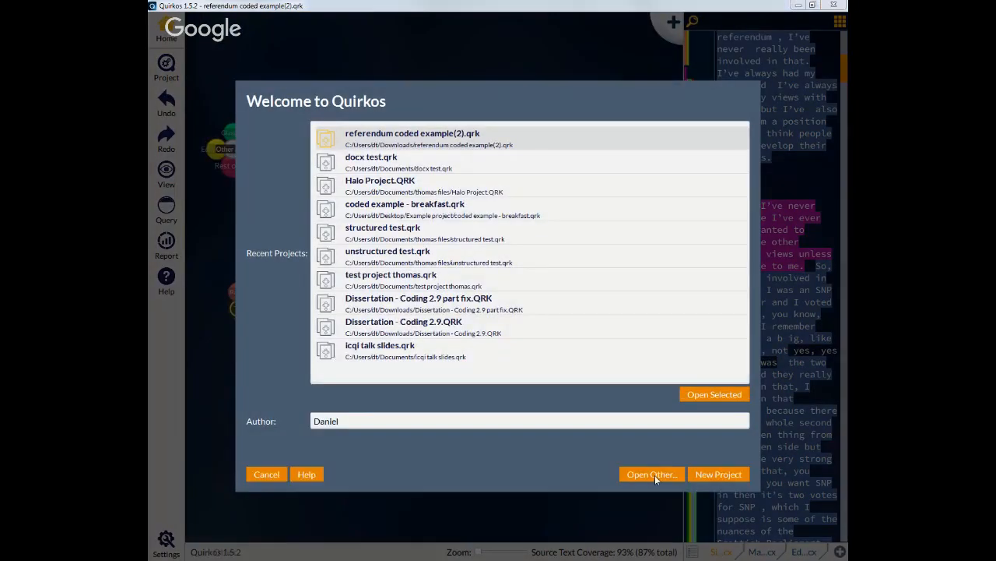
click(654, 475)
click(710, 256)
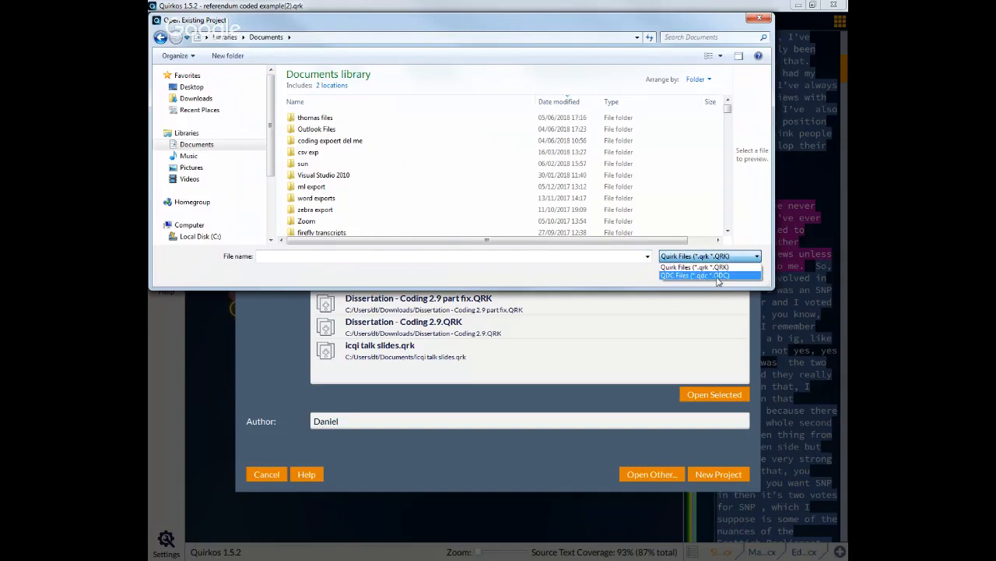
click(717, 276)
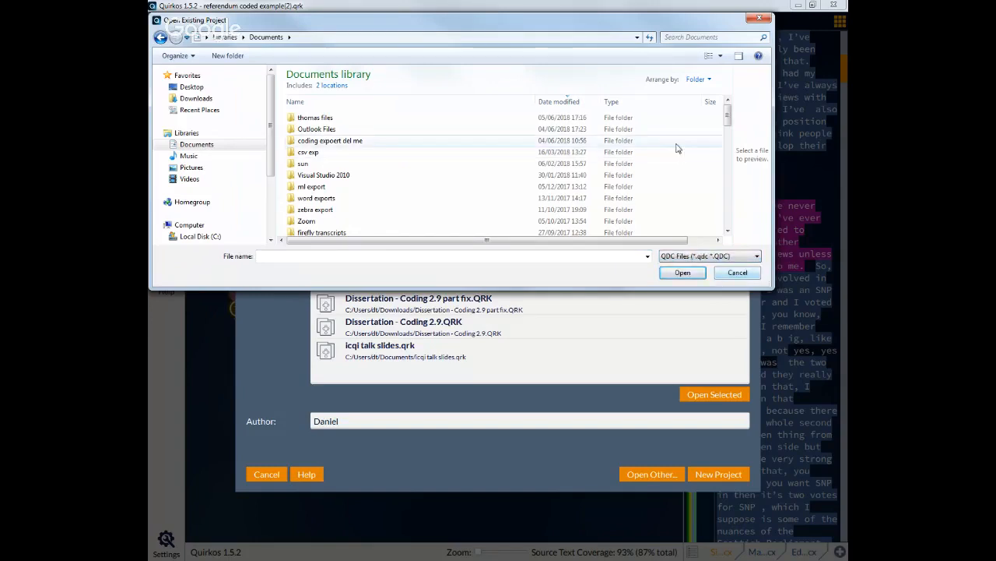
drag(727, 115, 728, 218)
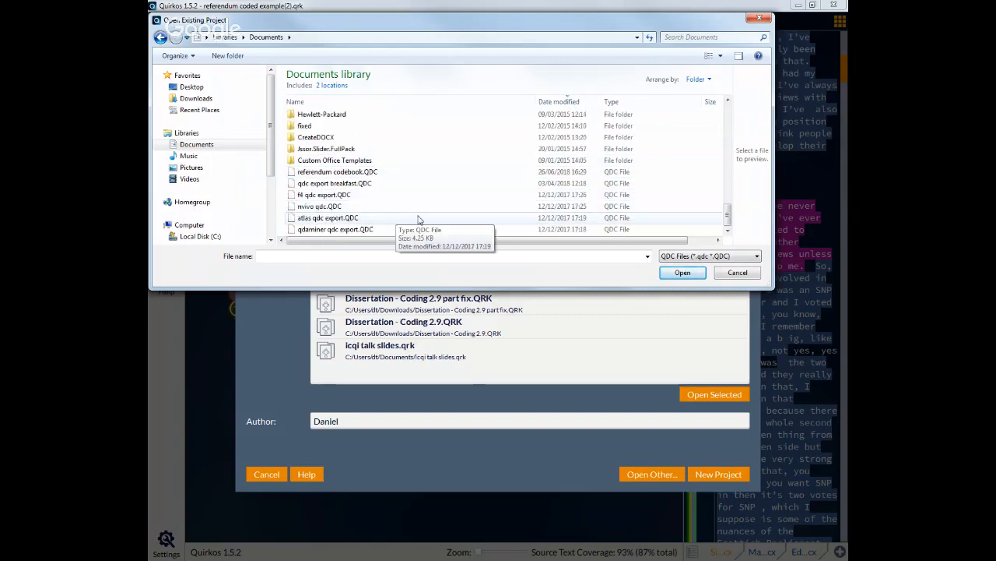
click(354, 175)
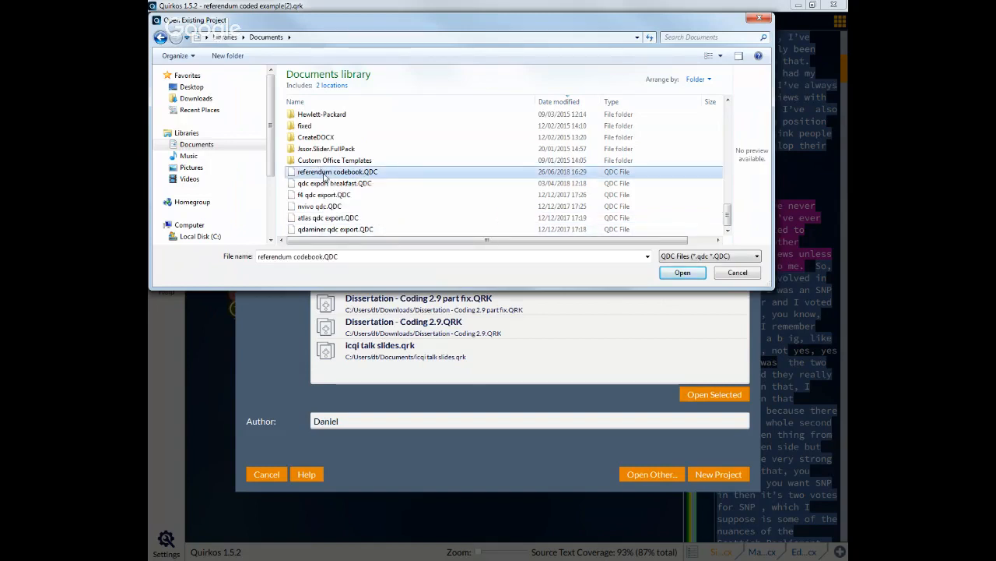
double_click(324, 177)
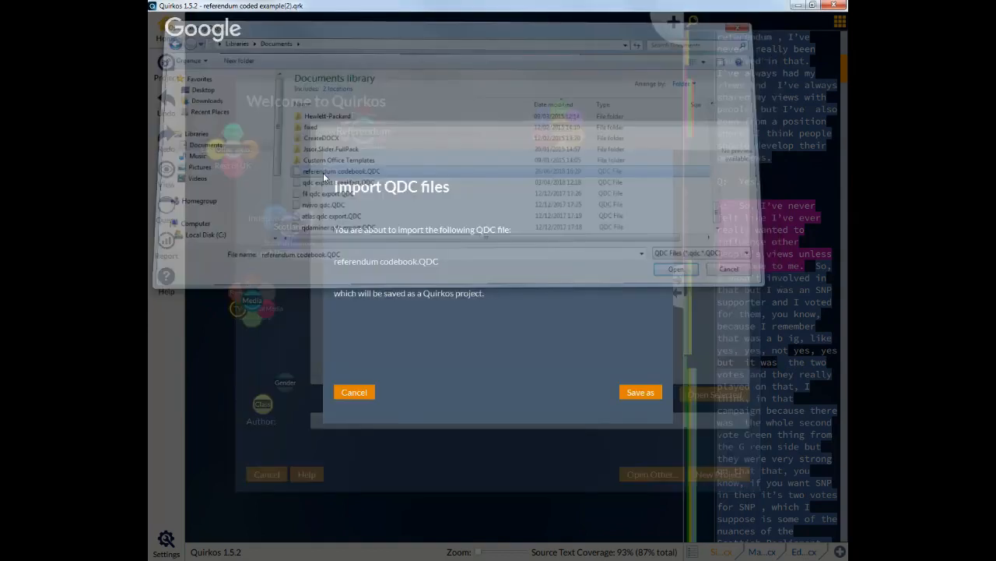
click(647, 394)
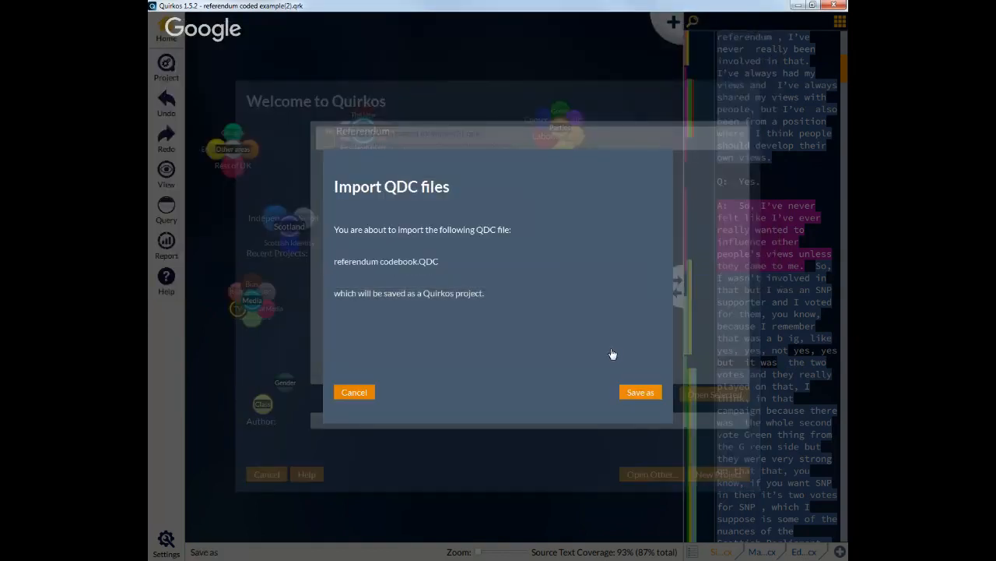
click(648, 394)
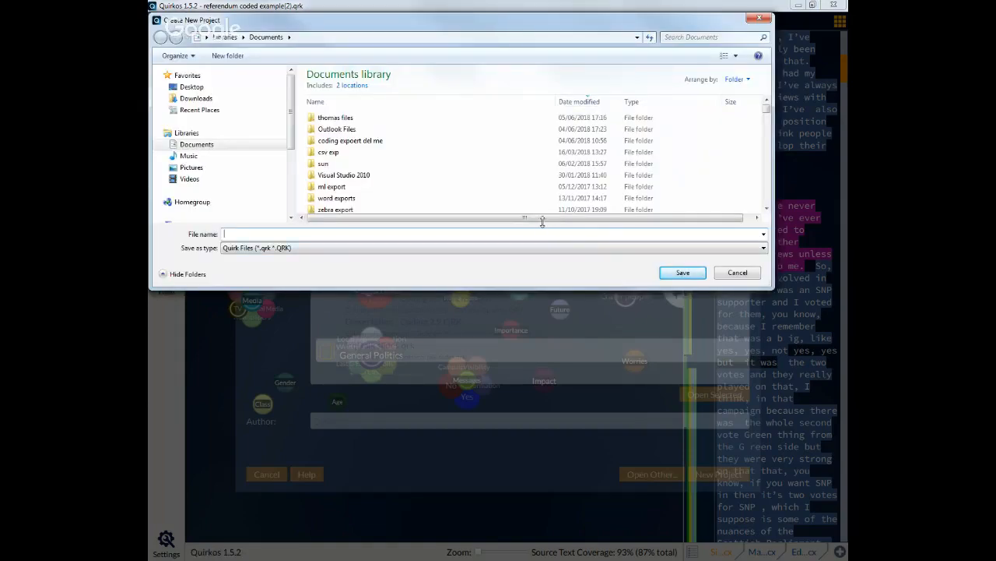
Step: Save the imported codebook as a new project named referendum codebook project
text(referend)
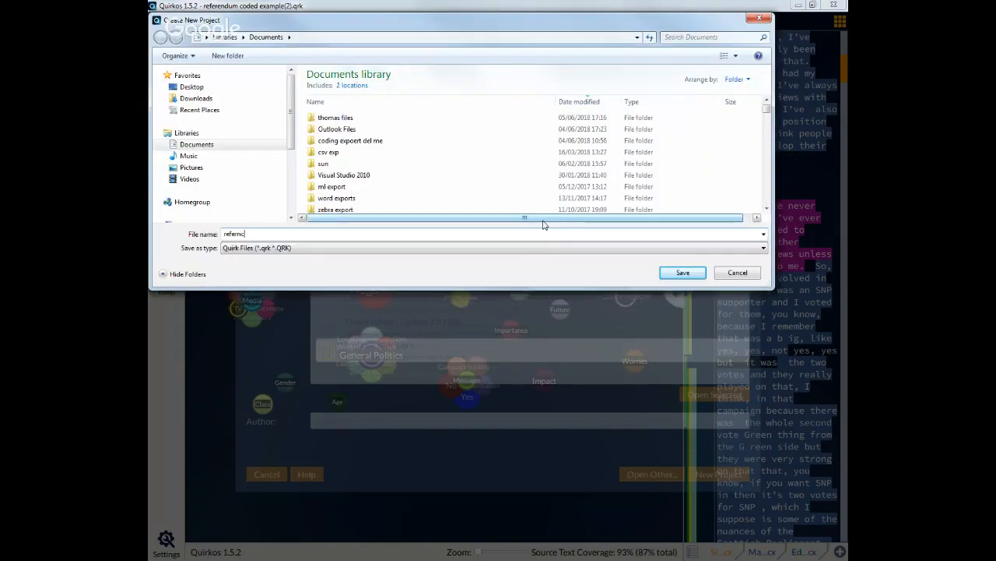
key(BackSpace)
key(BackSpace)
key(BackSpace)
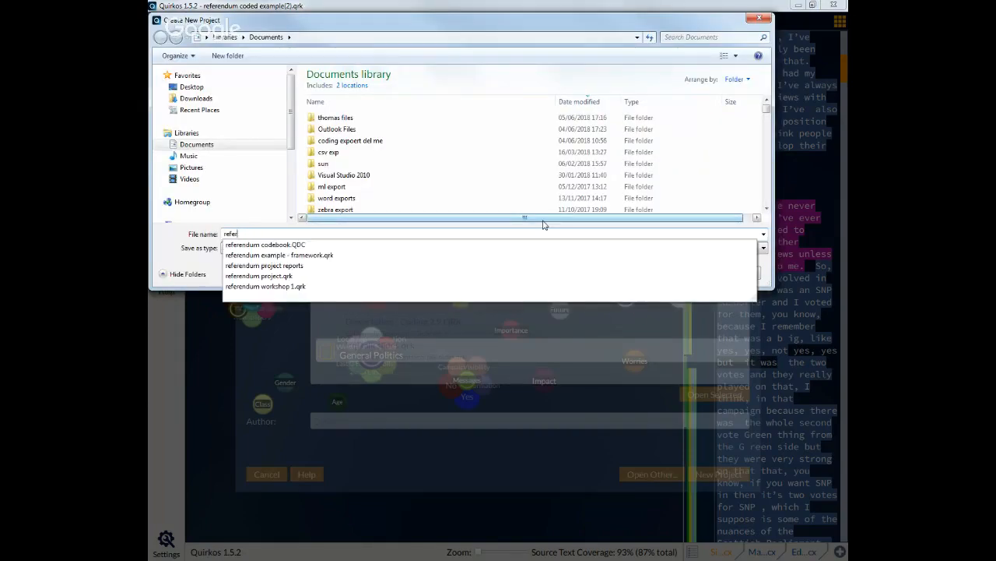
key(Down)
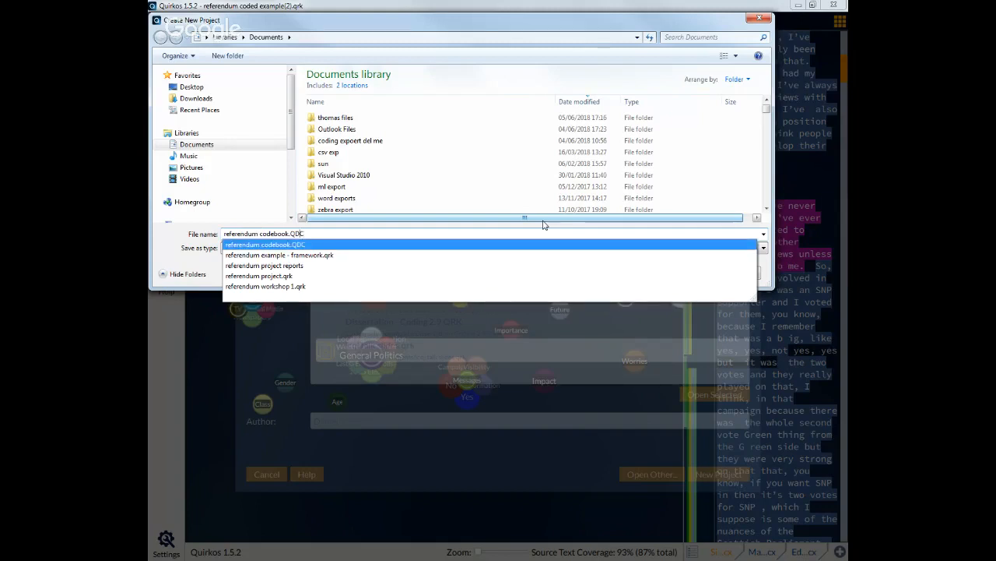
key(BackSpace)
key(BackSpace)
key(BackSpace)
key(BackSpace)
text(project)
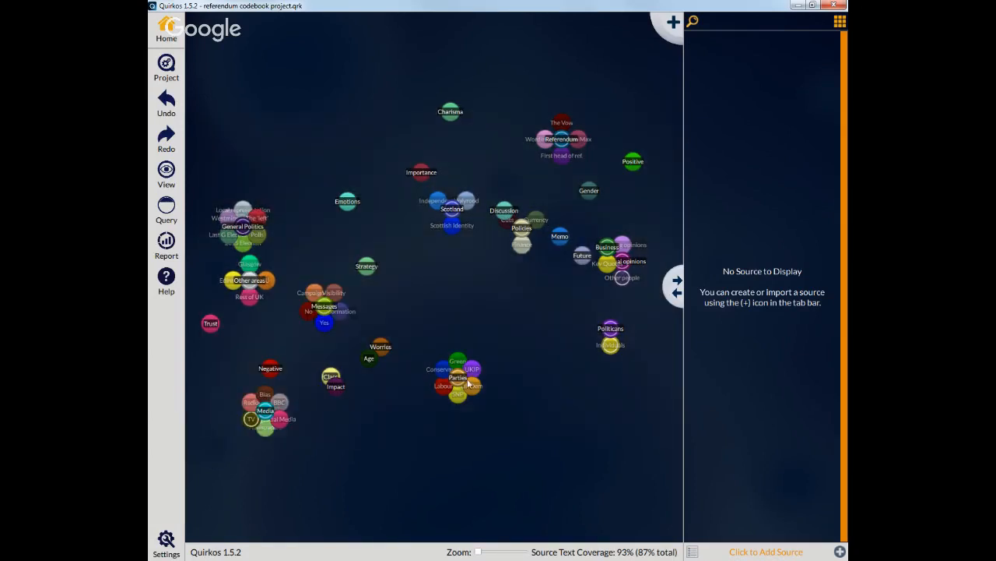
Step: Move the Parties theme cluster upward in the new project's bubble view
drag(460, 377, 486, 146)
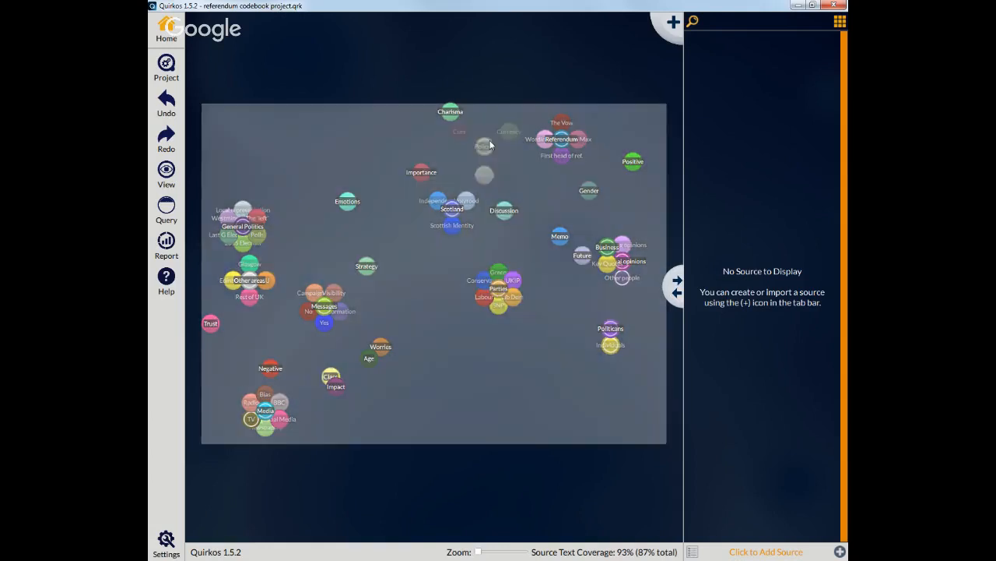